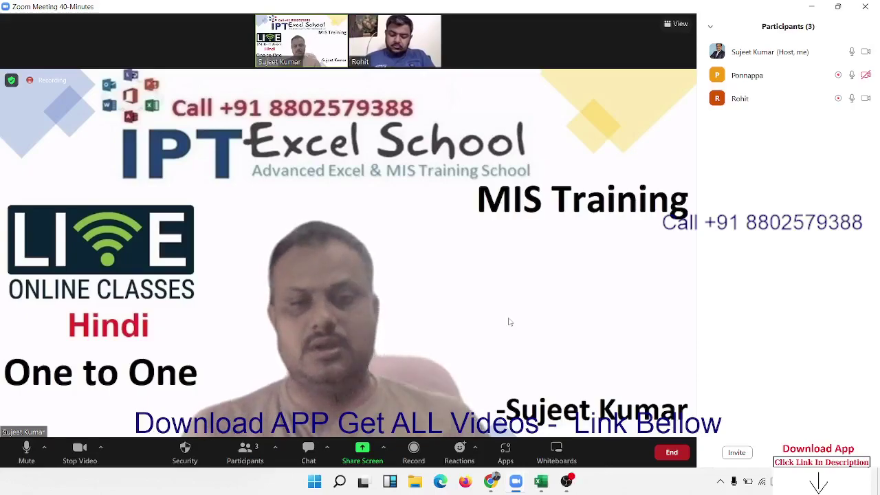
Admit the waiting participant to the Zoom meeting and bring up the screen-sharing window picker.
click(563, 486)
click(563, 486)
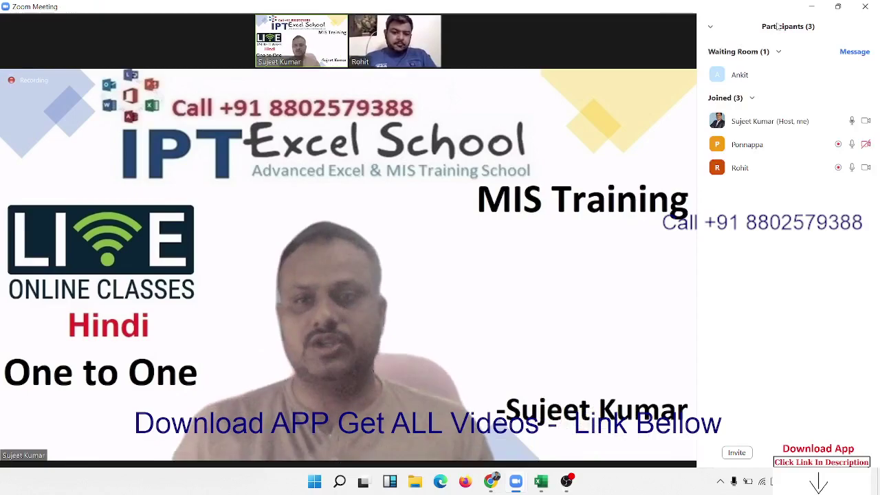
click(811, 73)
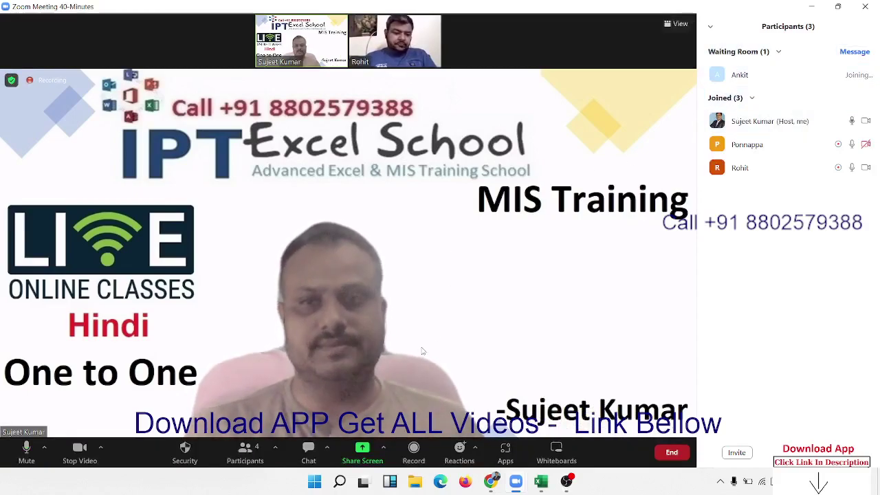
click(362, 451)
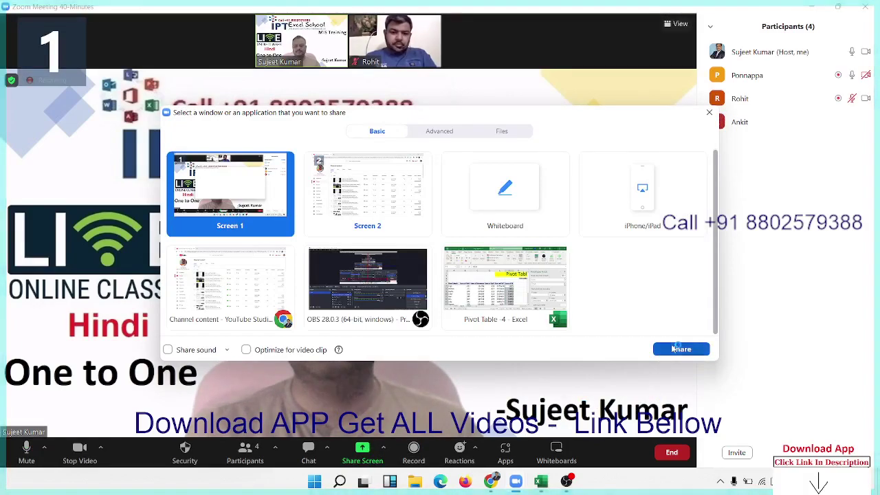
Share Screen 1, move the meeting video panel lower, and launch Excel from Start.
click(675, 349)
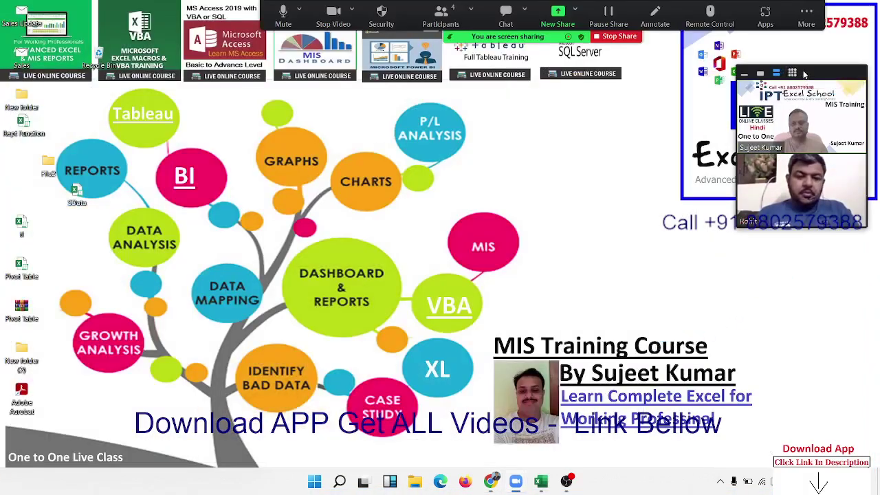
drag(803, 73, 813, 301)
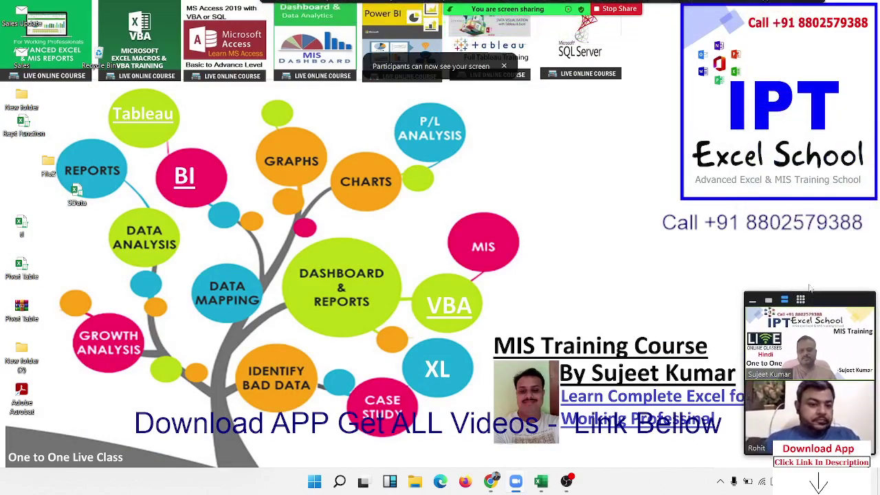
key(super)
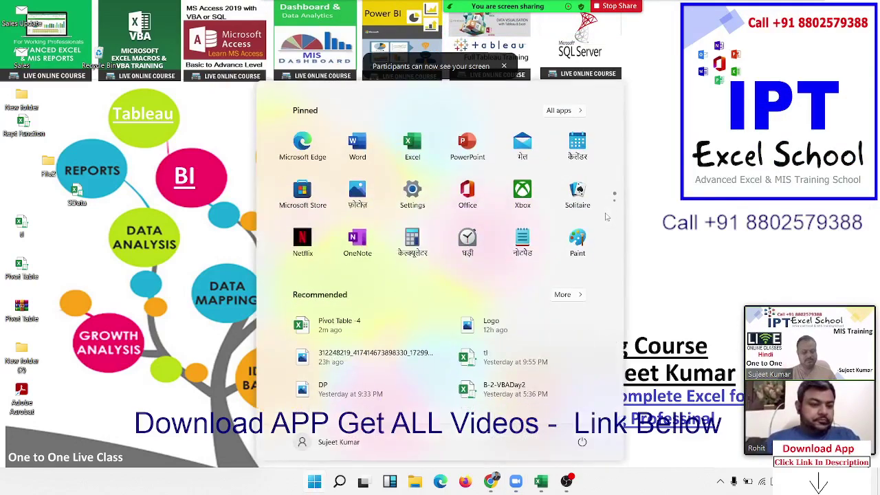
click(424, 143)
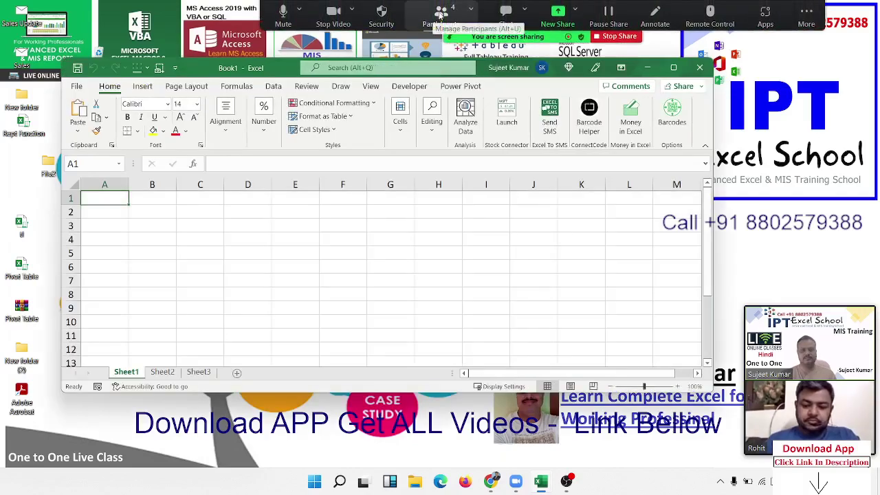
Look over the meeting participants list, then close it.
click(440, 13)
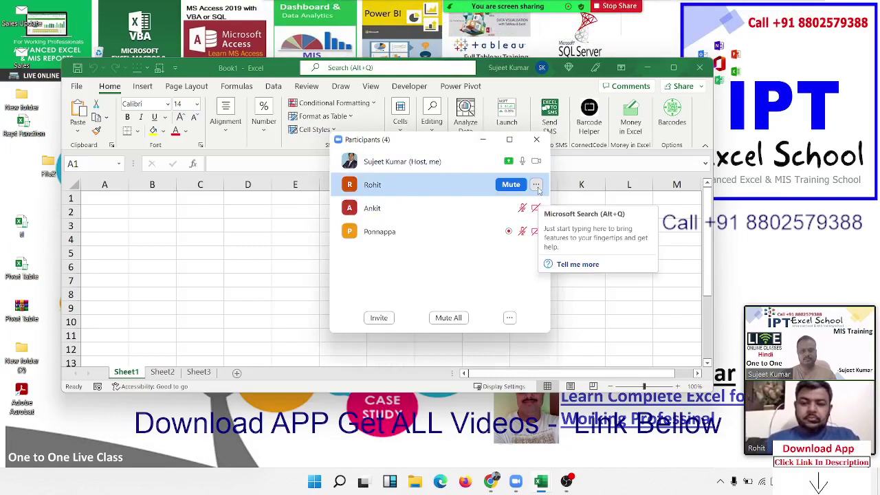
click(536, 185)
click(552, 140)
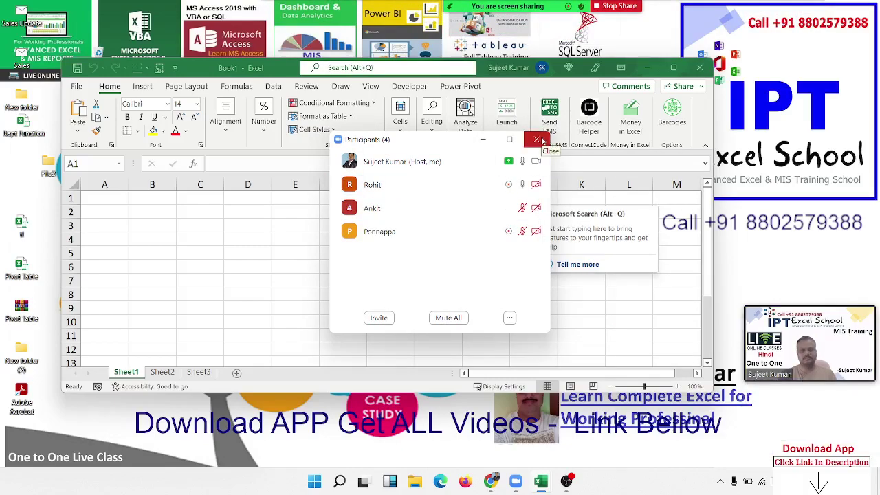
click(542, 141)
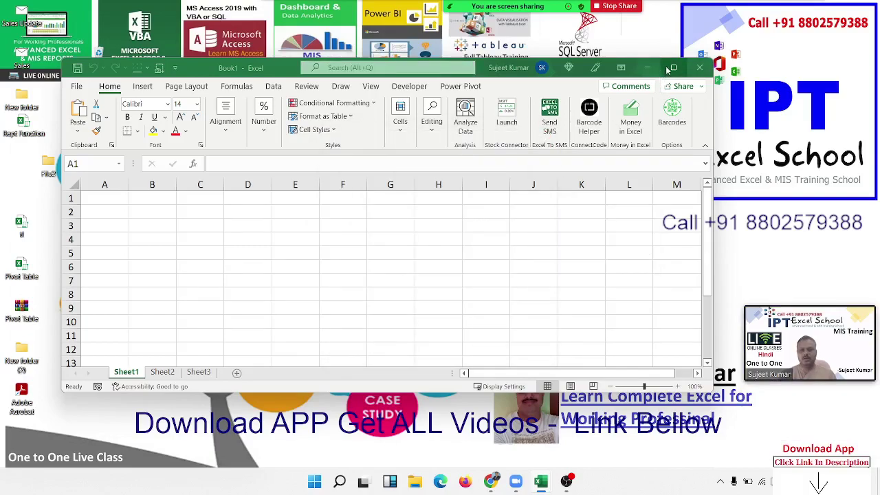
mouse_move(669, 69)
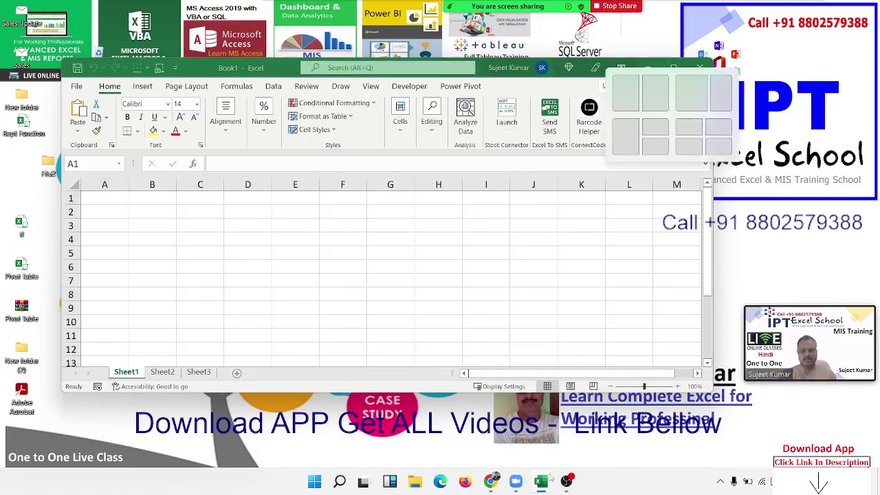
Maximize the Pivot Table -4 workbook and select the Product header D1 on the Data sheet.
mouse_move(543, 482)
click(473, 453)
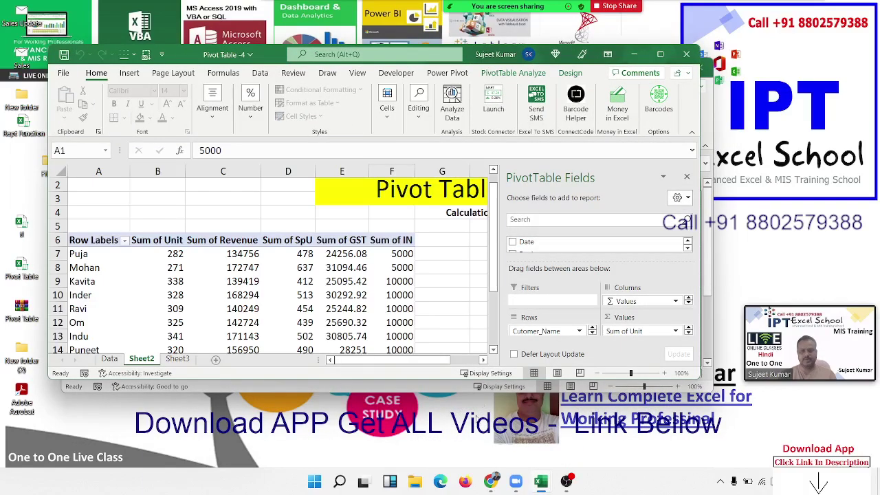
click(662, 58)
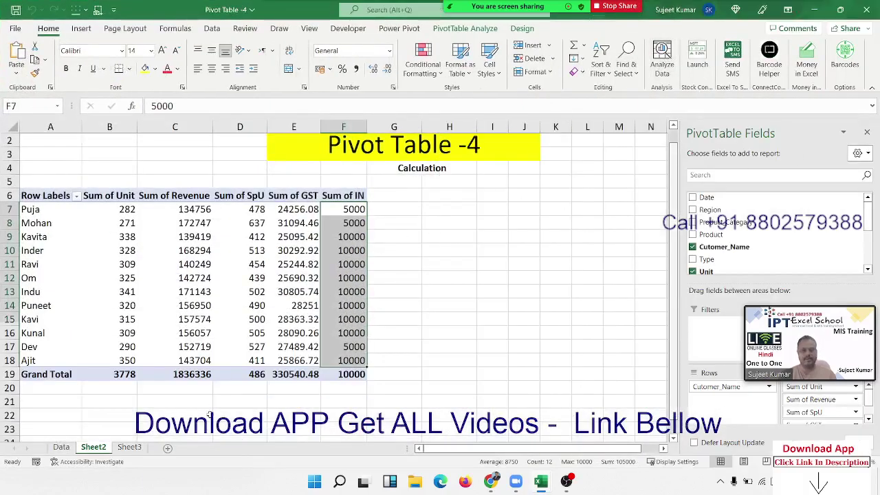
click(61, 447)
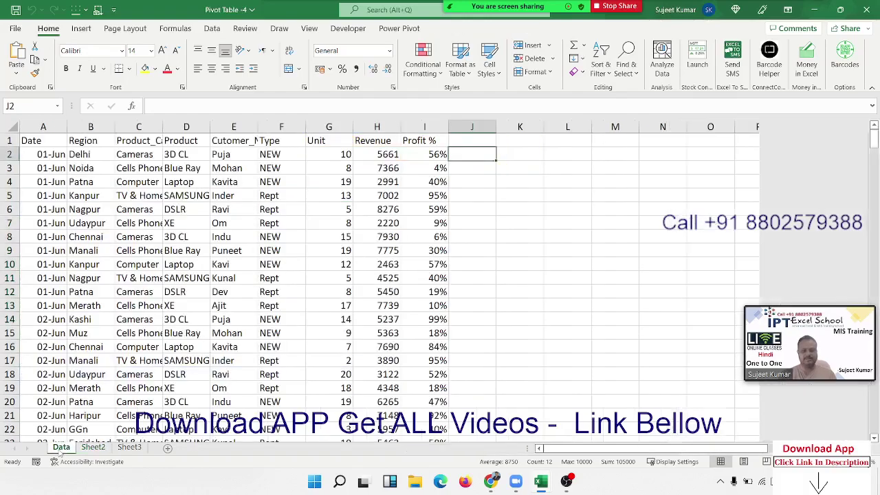
click(176, 285)
key(ctrl+Up)
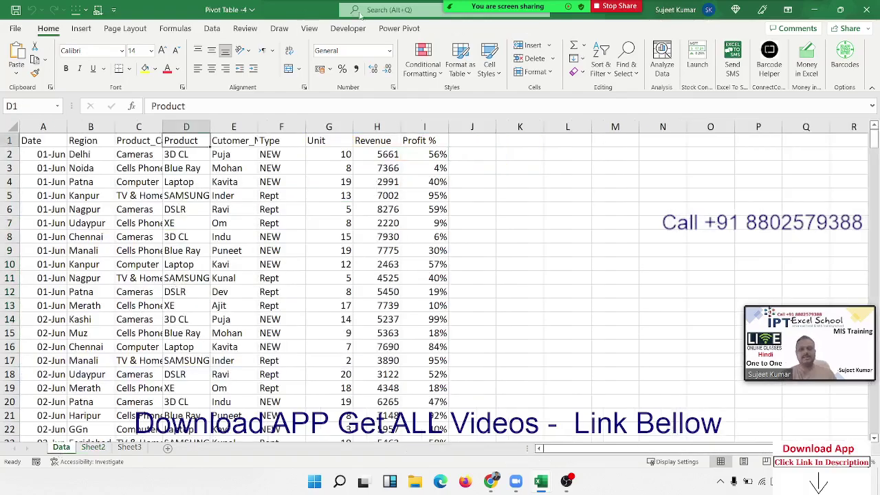
Browse the Conditional Formatting highlight-cell rule options.
click(423, 63)
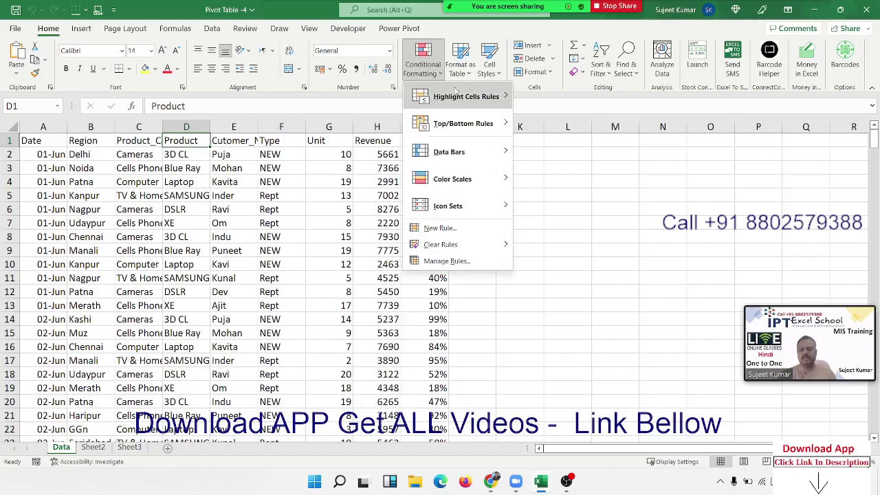
mouse_move(455, 90)
mouse_move(461, 124)
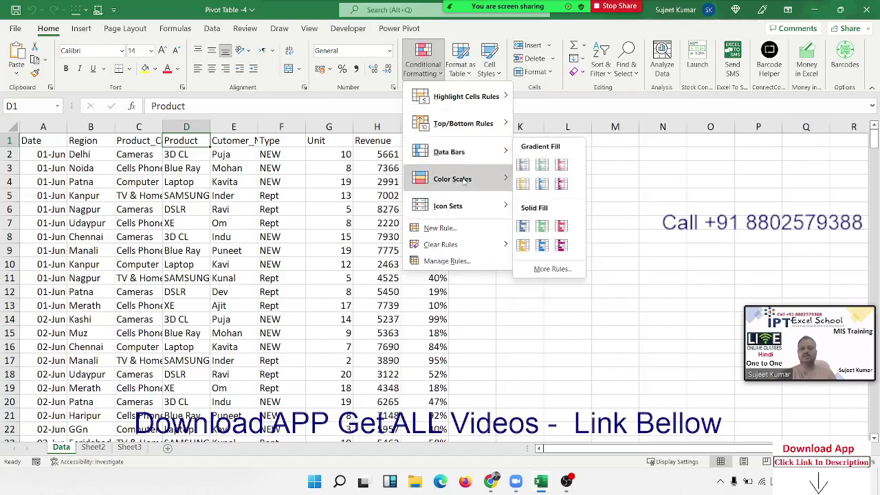
mouse_move(463, 181)
mouse_move(464, 202)
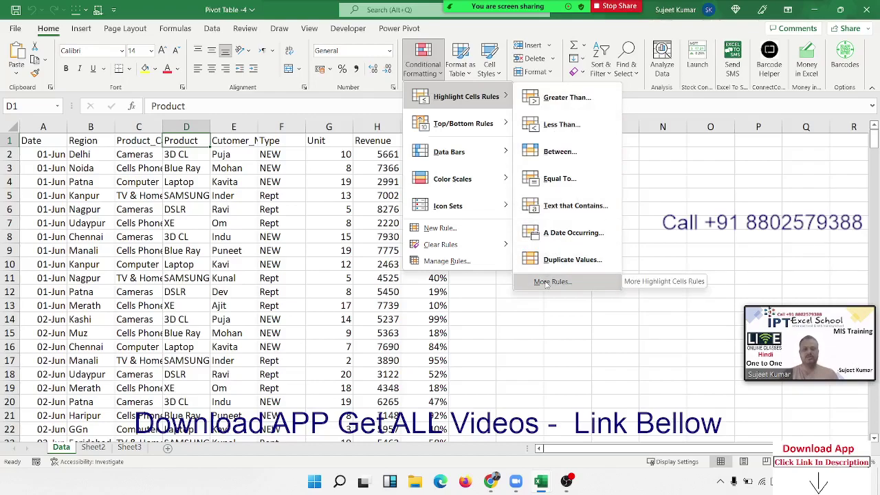
click(545, 282)
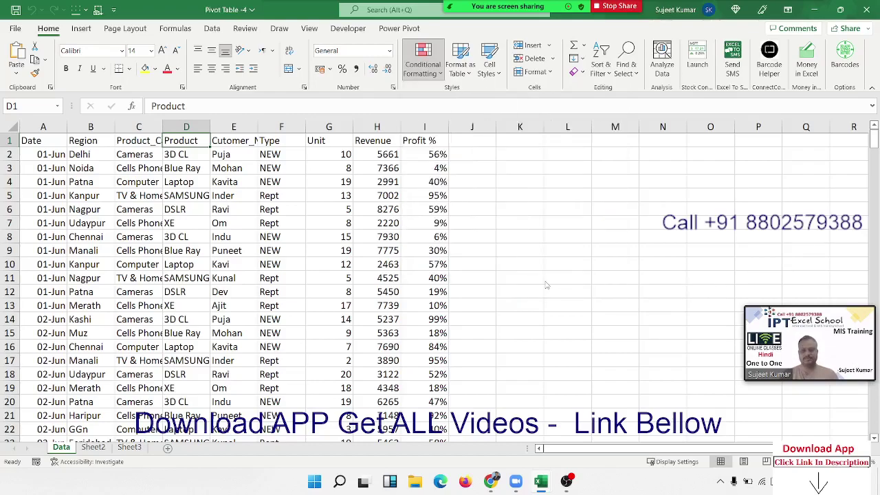
click(499, 288)
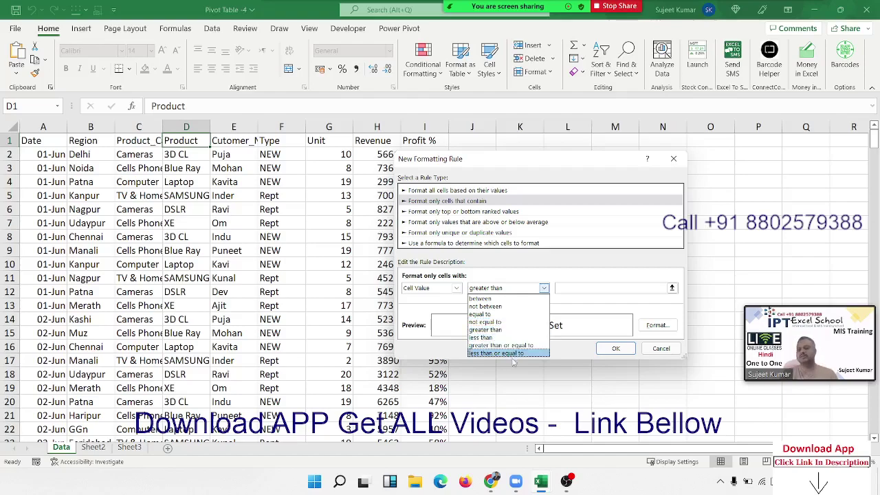
click(503, 322)
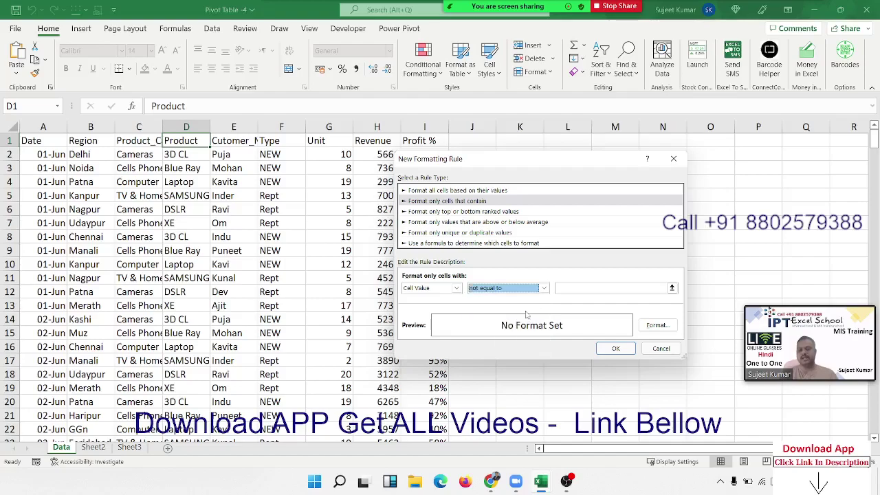
click(576, 286)
text(65)
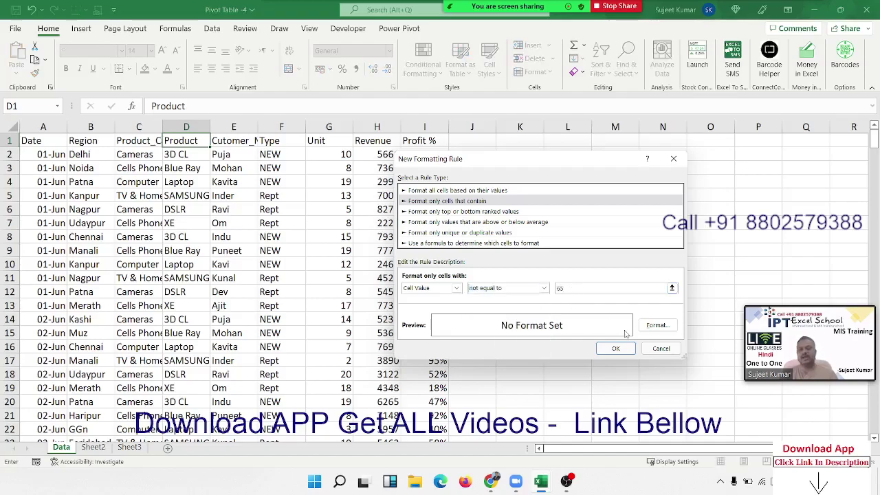
click(646, 328)
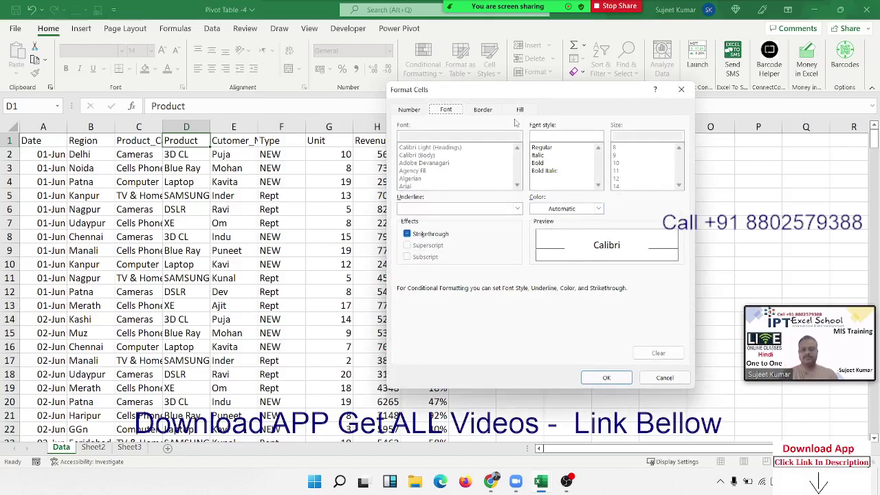
key(Escape)
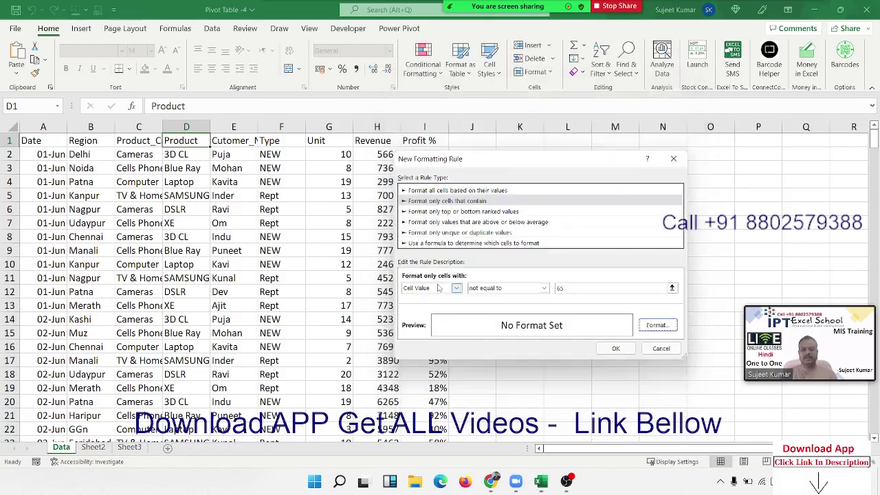
click(437, 289)
click(419, 306)
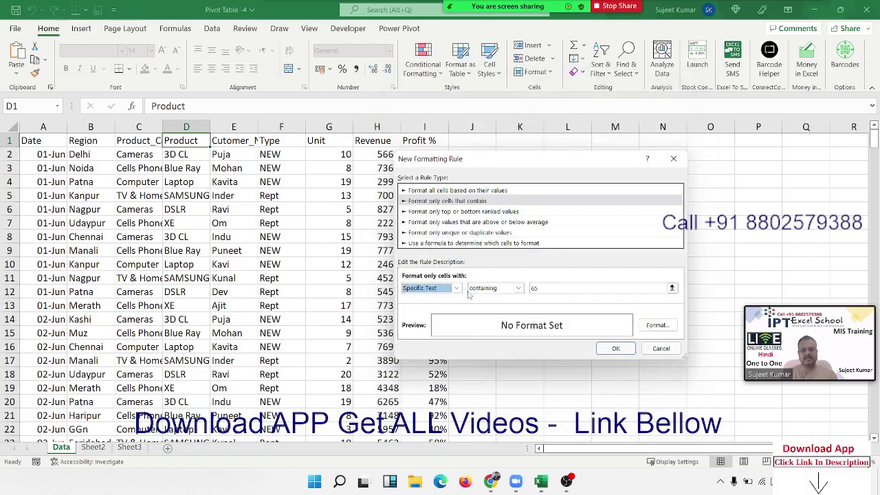
click(482, 290)
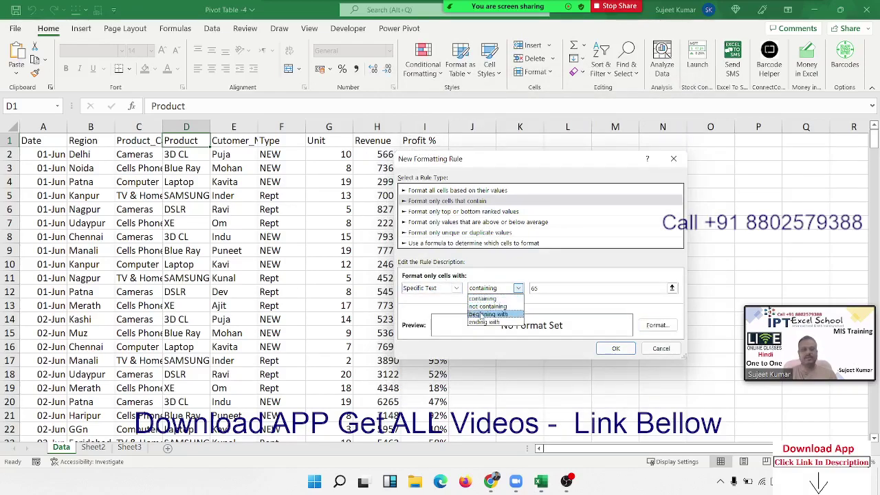
key(Escape)
key(Escape)
Append 'D' to the XE 3 entry in Product cell D7 so it reads 'XE 3D'.
click(169, 180)
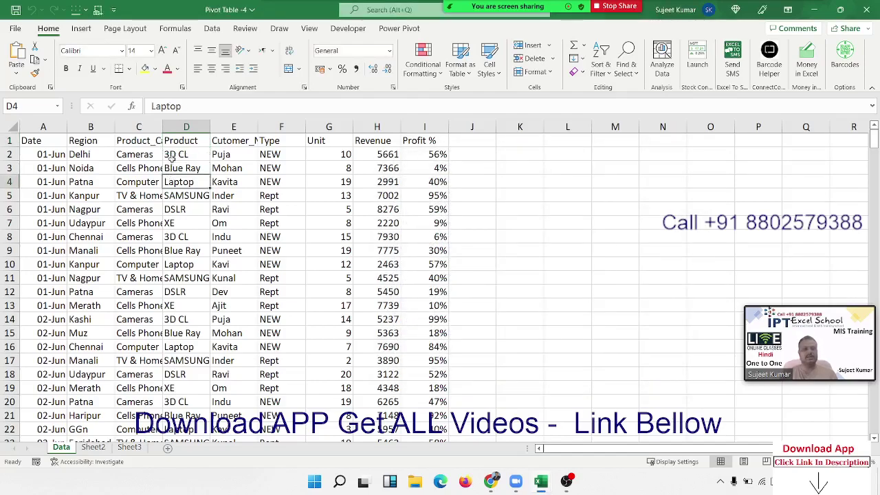
click(173, 154)
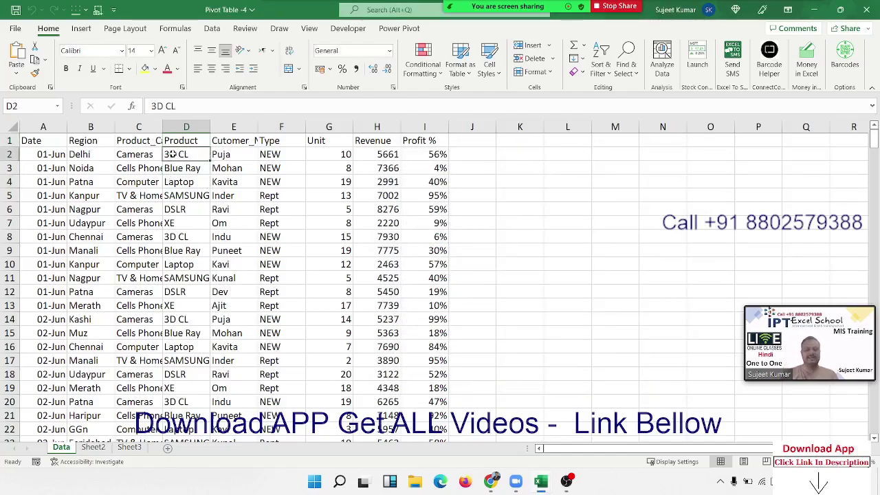
key(Down)
key(Down)
key(Down)
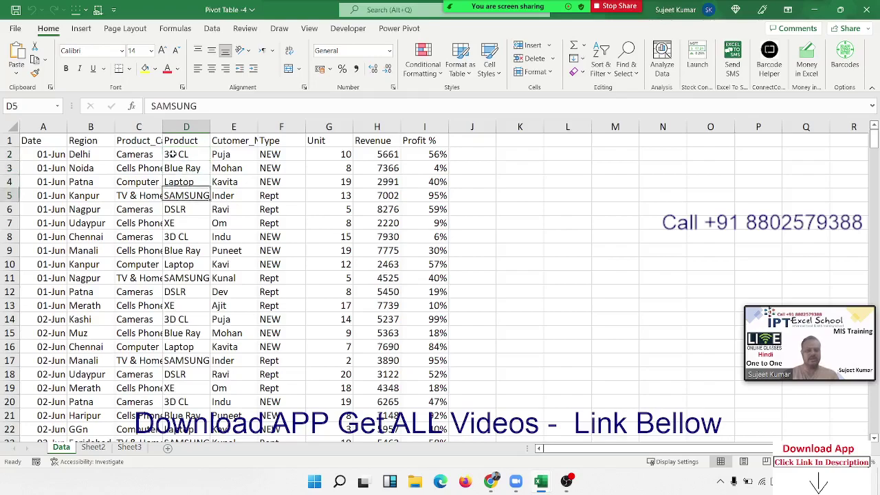
key(Down)
key(Down)
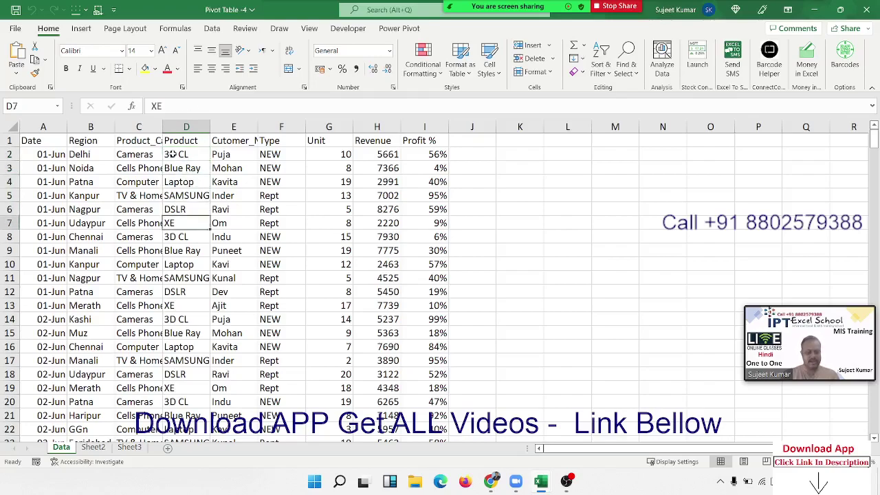
key(F2)
text(3)
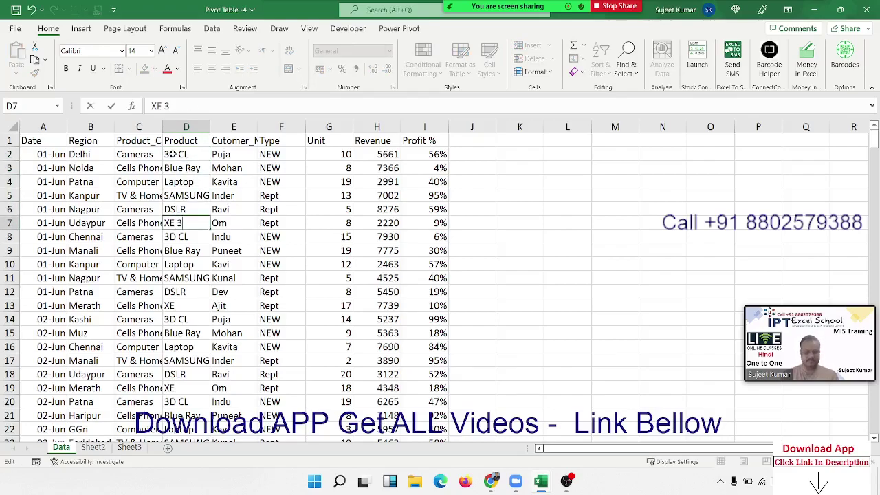
text(D)
key(Return)
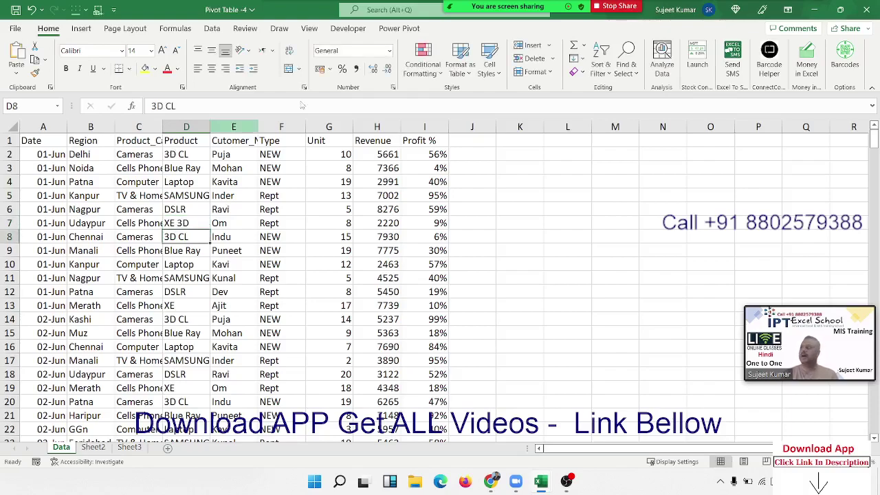
mouse_move(663, 5)
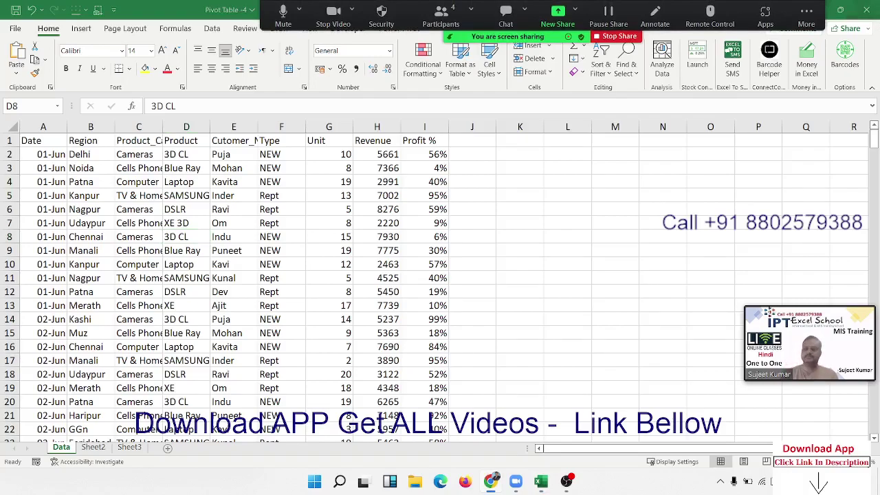
Select Product column D and start a new conditional formatting rule.
click(199, 131)
click(421, 69)
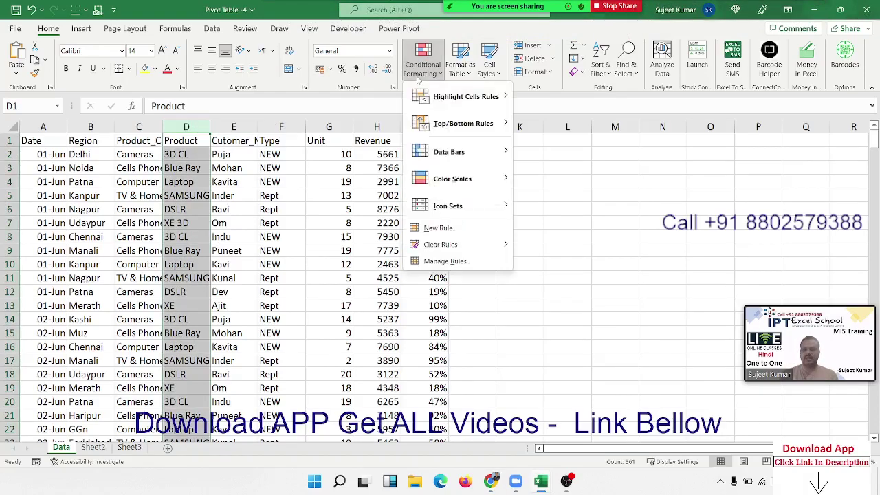
mouse_move(454, 96)
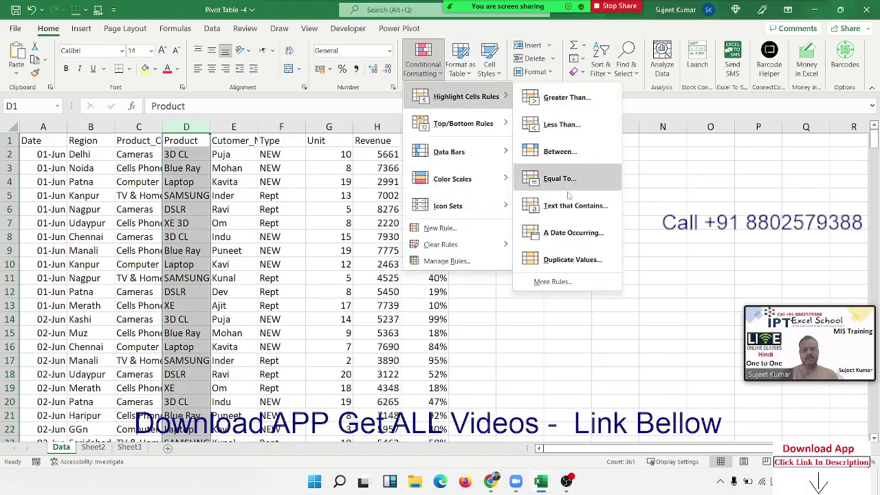
click(549, 284)
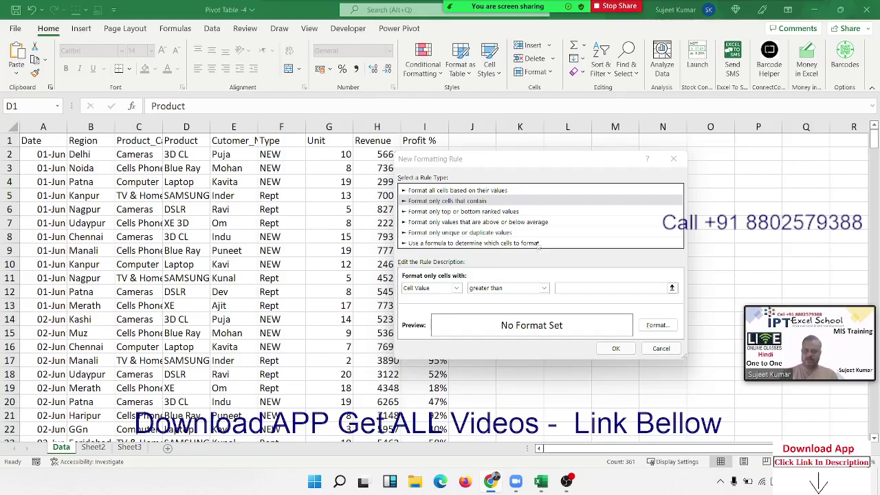
Set the rule to format Specific Text beginning with '3D'.
click(492, 300)
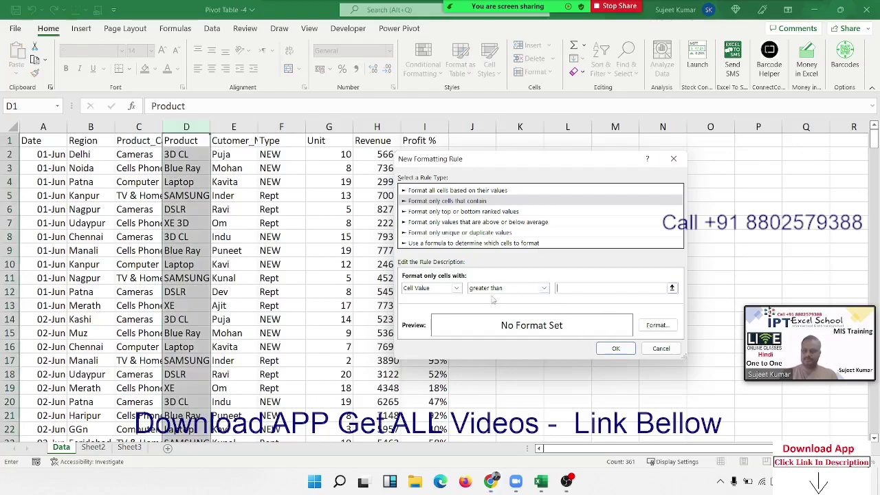
click(456, 288)
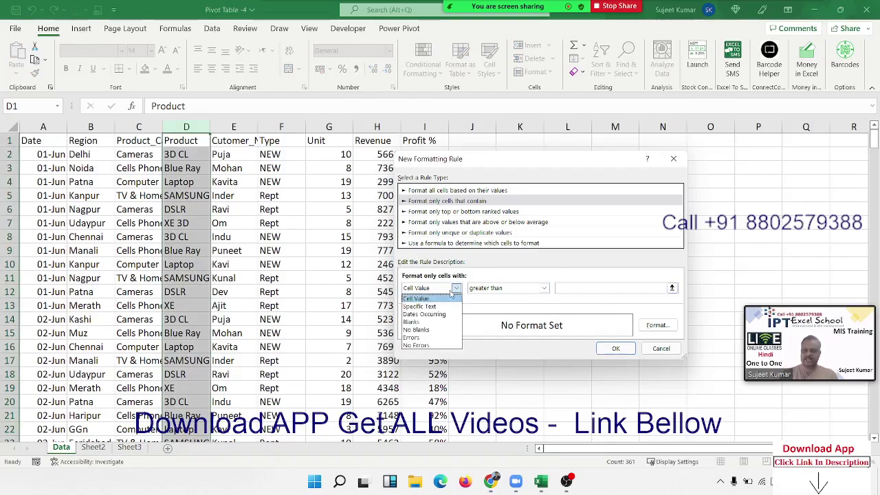
click(433, 307)
click(518, 288)
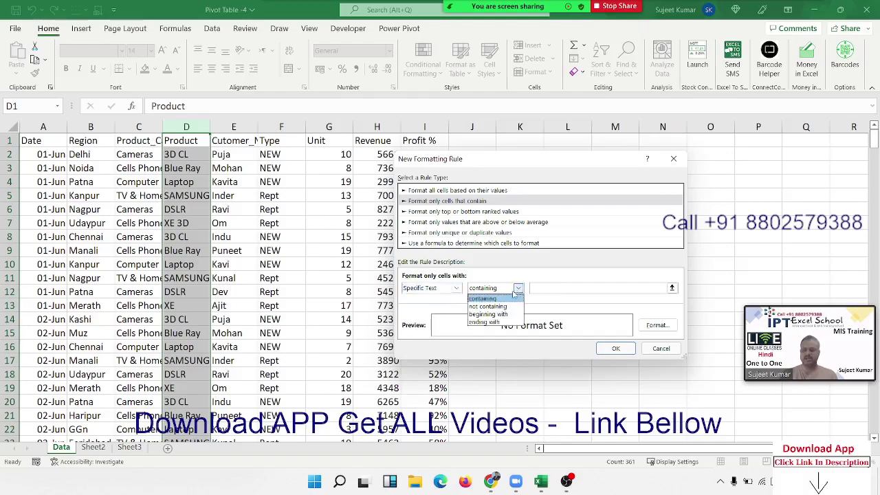
click(502, 314)
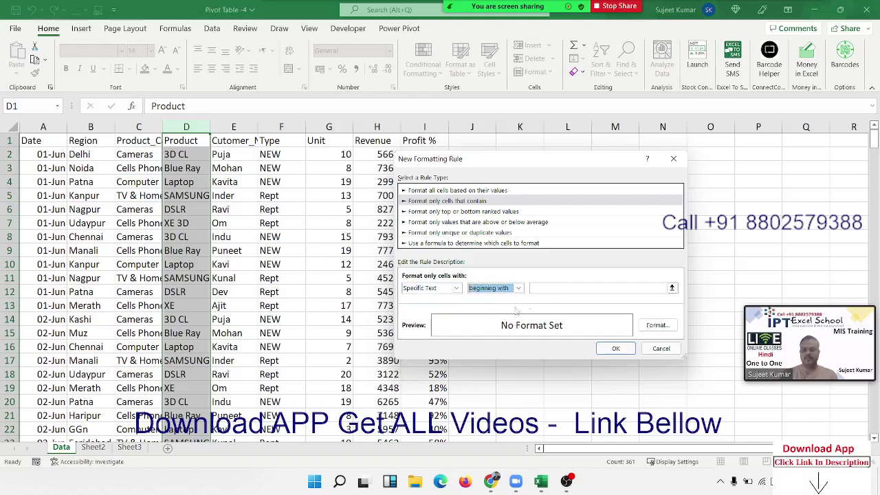
click(548, 288)
text(3D)
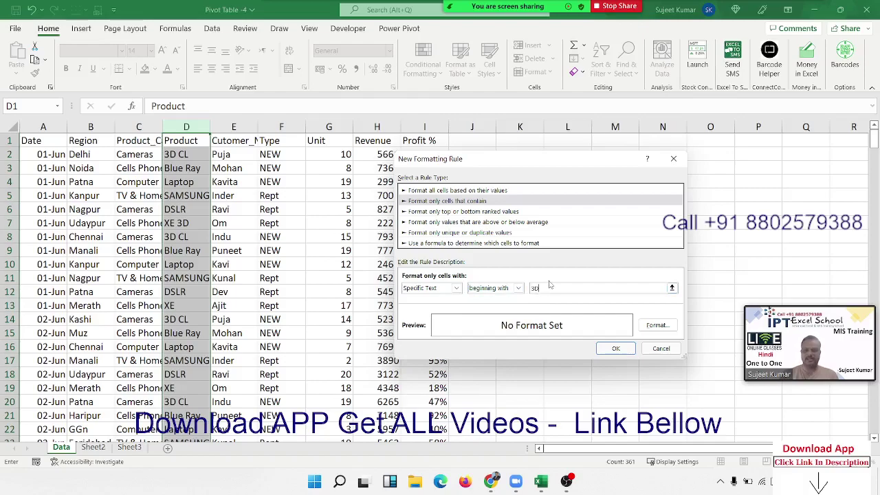
Give the 3D rule a yellow fill and apply it to column D.
click(659, 326)
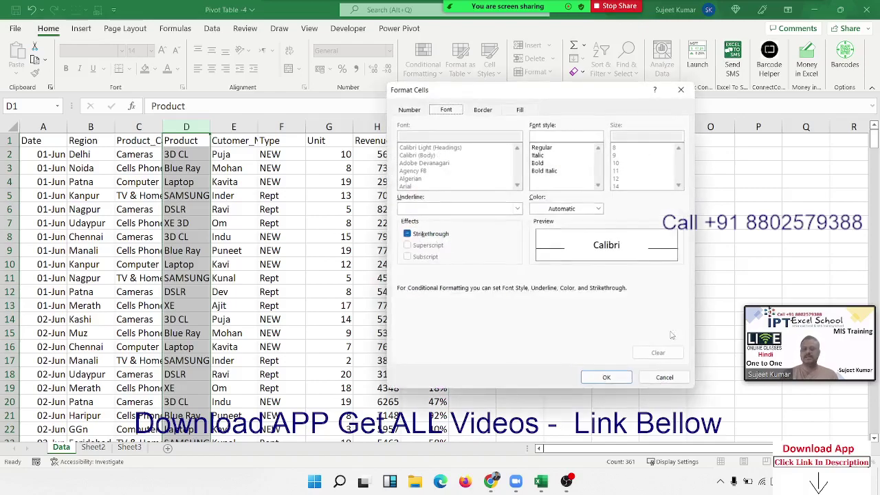
click(520, 110)
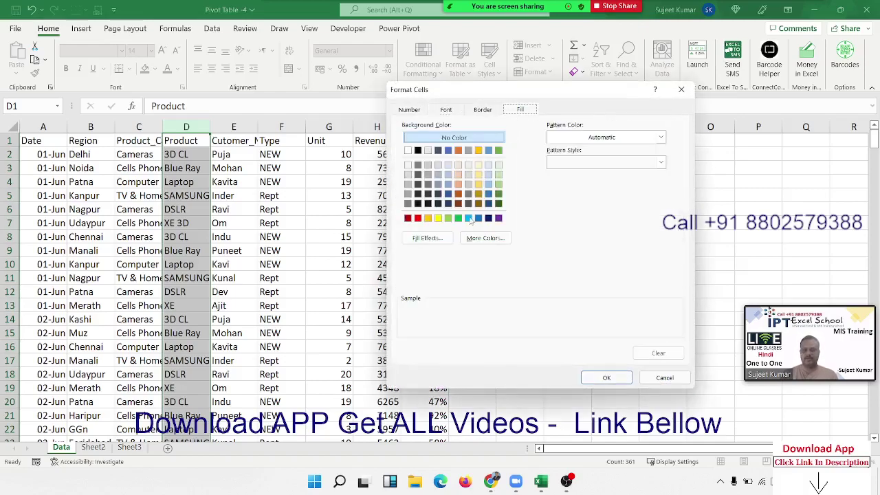
click(440, 218)
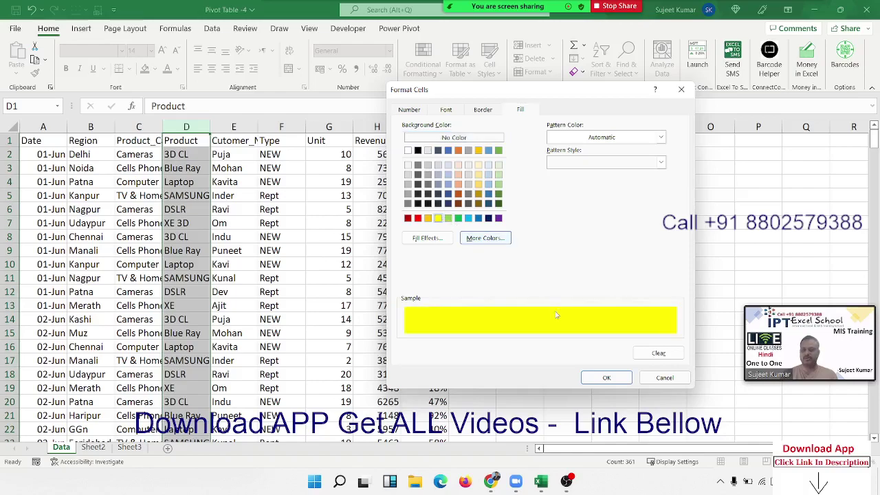
click(606, 377)
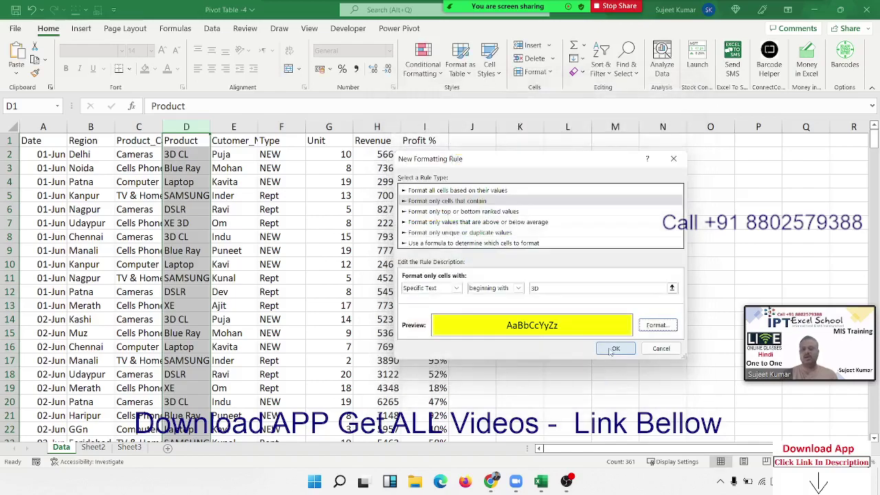
click(601, 354)
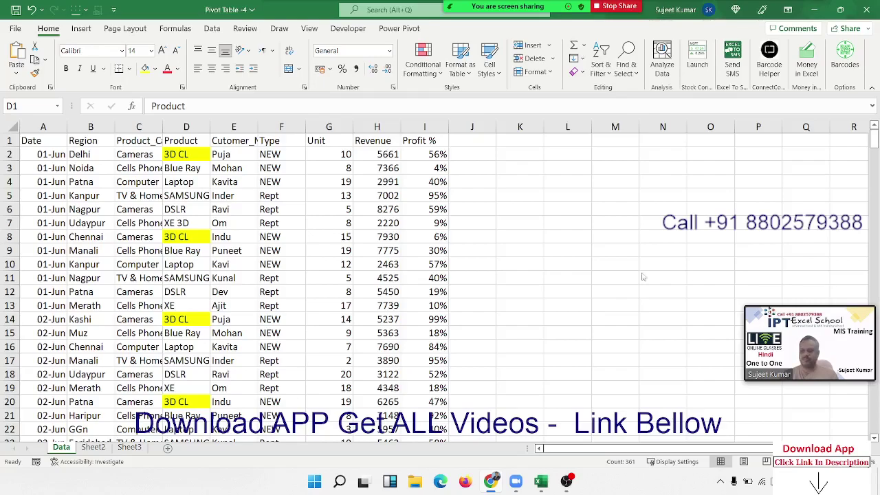
Review the yellow-highlighted Product entries, then move to Sheet3.
key(ctrl+space)
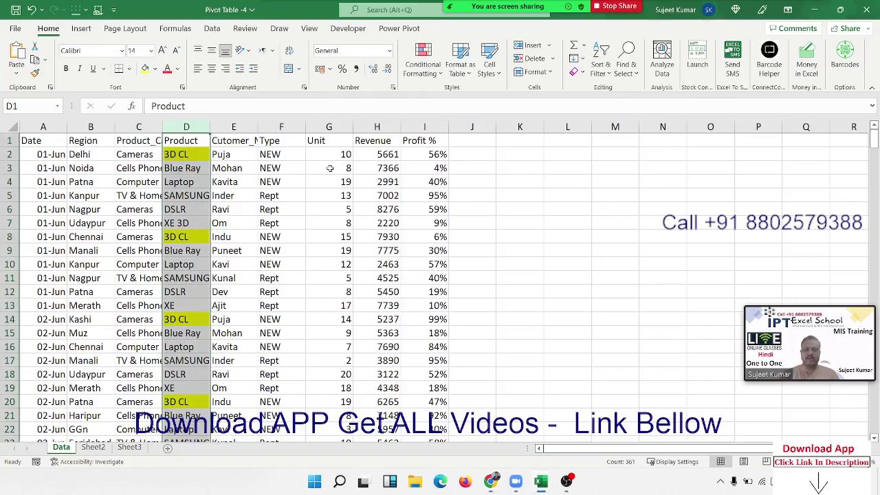
click(317, 168)
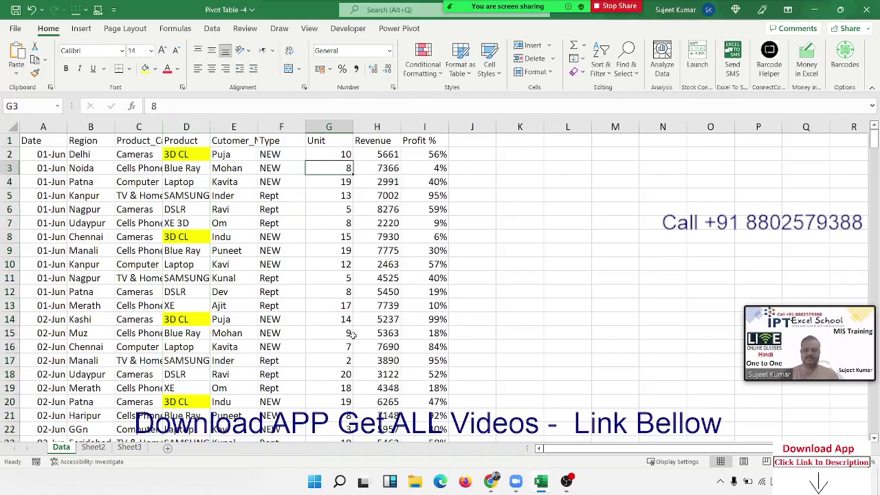
click(129, 446)
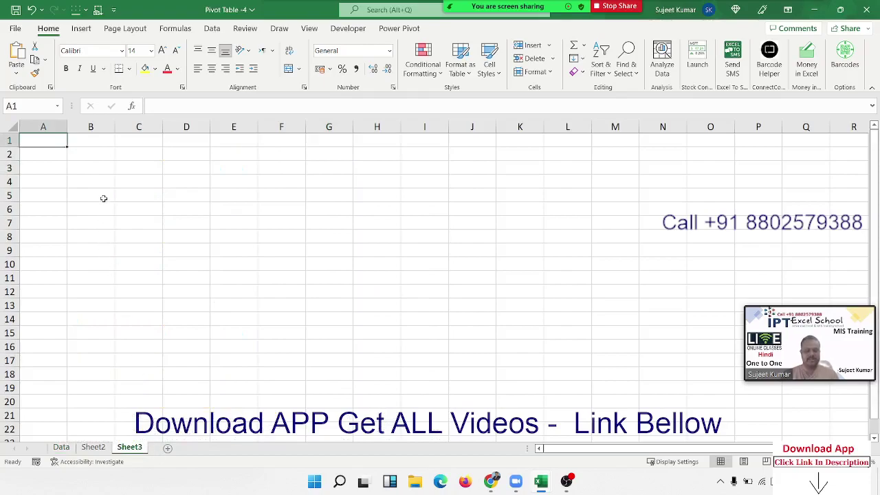
Fill A1:I20 on Sheet3 with the =NA() formula.
text(=ra)
key(Down)
key(Down)
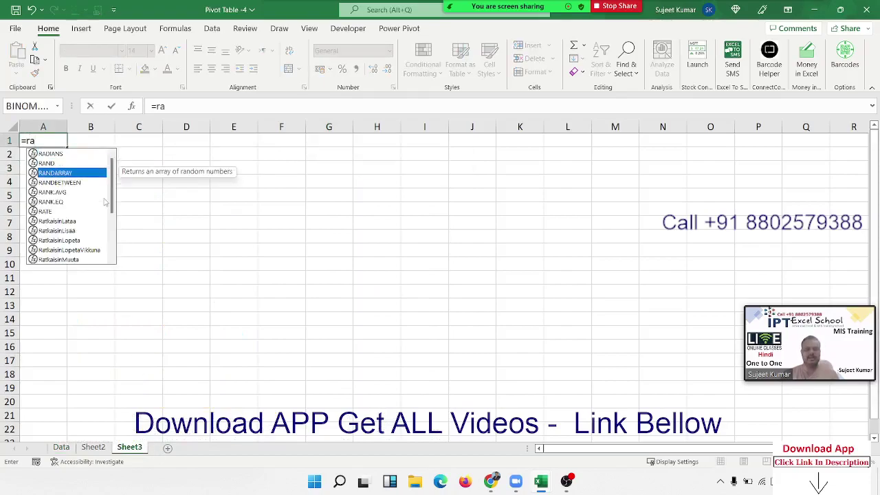
key(Up)
key(BackSpace)
key(BackSpace)
text(n)
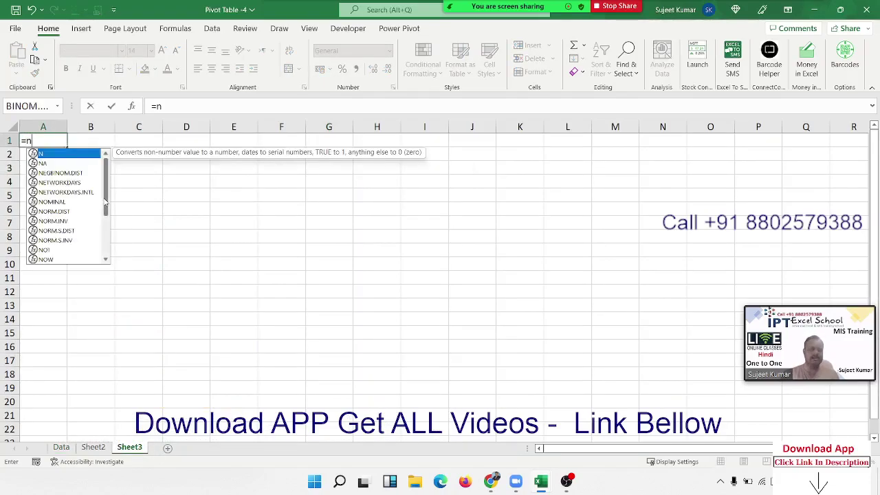
key(Down)
key(Tab)
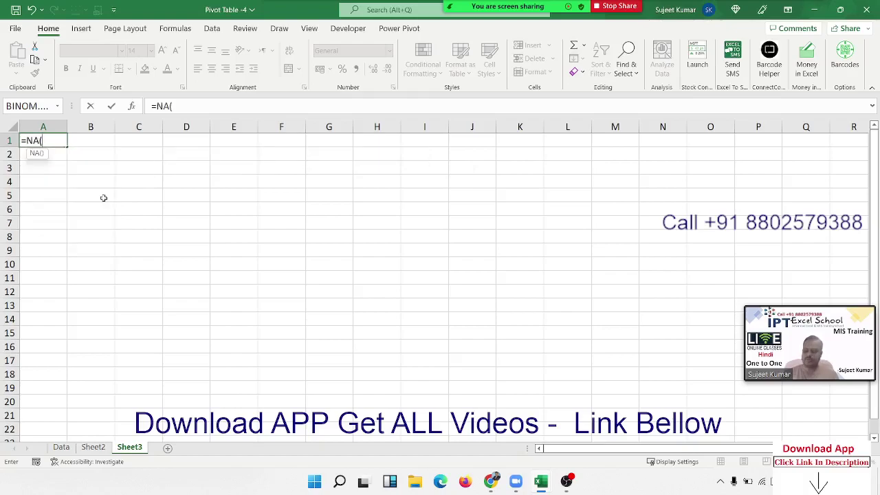
text())
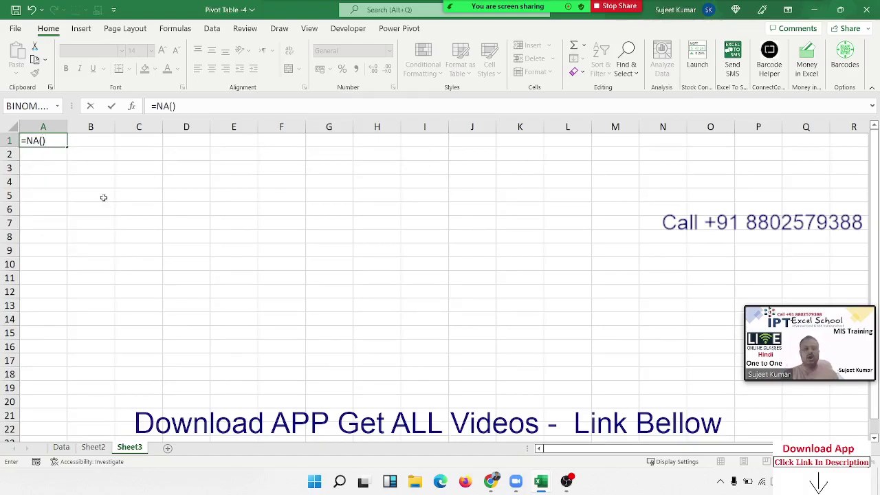
click(88, 210)
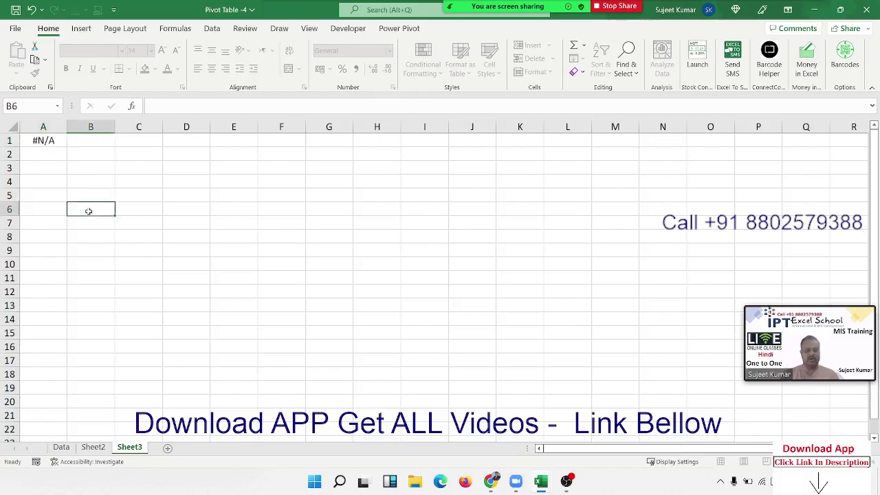
mouse_move(62, 146)
mouse_down()
mouse_move(189, 228)
mouse_move(426, 409)
mouse_up()
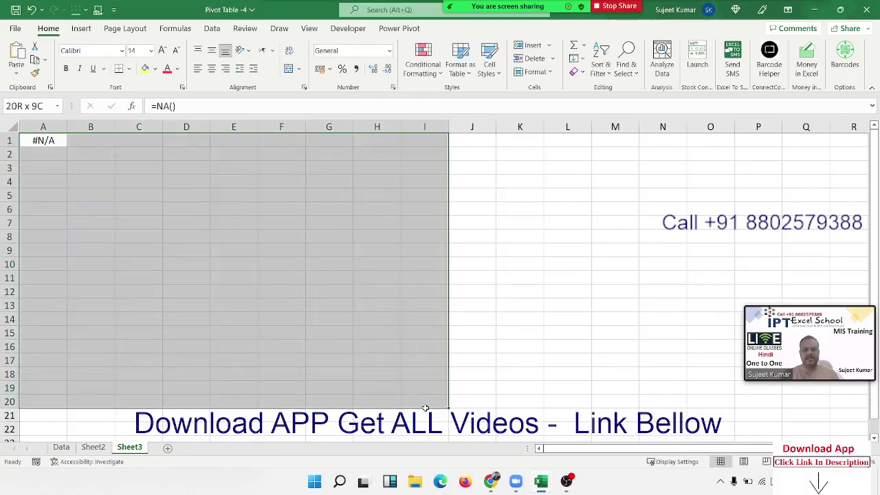
key(ctrl+r)
key(ctrl+d)
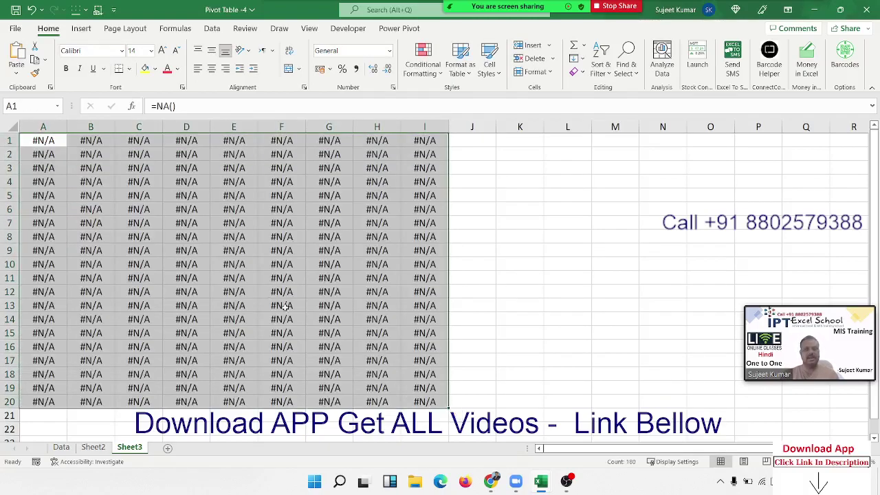
Enter 65 in D7 and B4, 85 in E13, G4 and A11, then reselect A1:I20.
click(176, 228)
text(65)
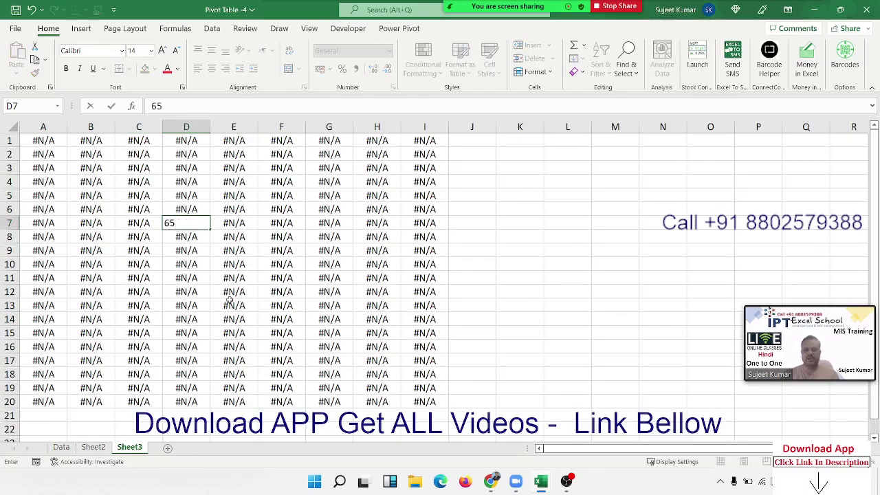
click(231, 301)
text(85)
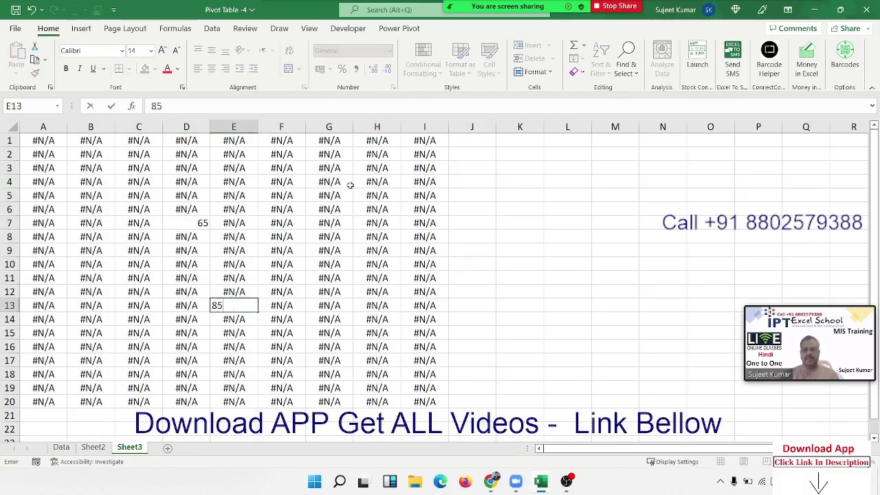
click(330, 181)
key(F2)
text(85)
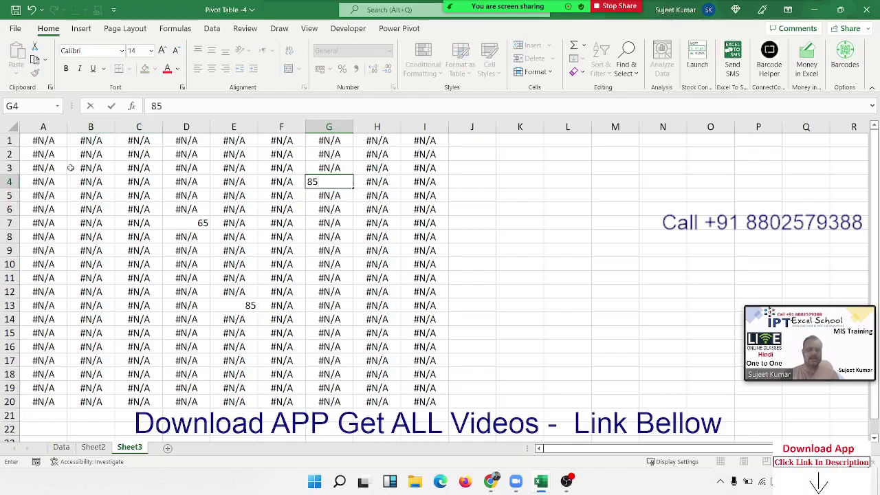
click(69, 179)
text(65)
key(Return)
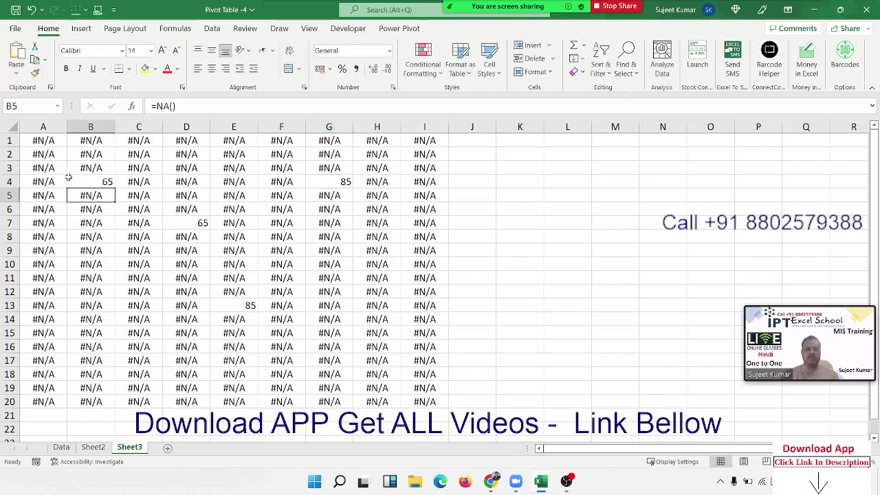
click(62, 281)
text(85)
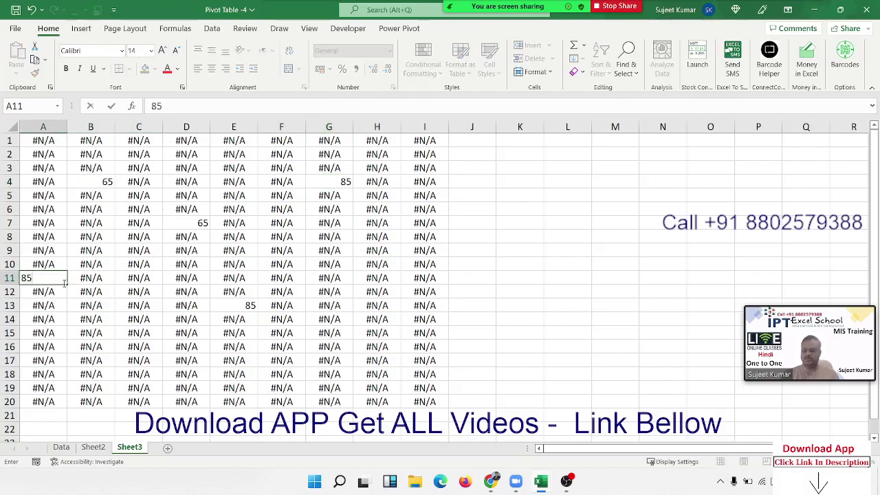
key(Return)
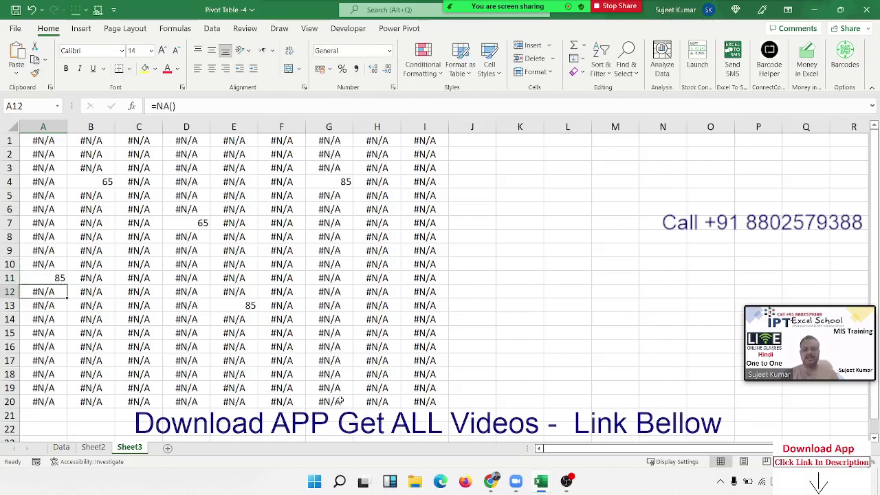
drag(430, 402, 34, 139)
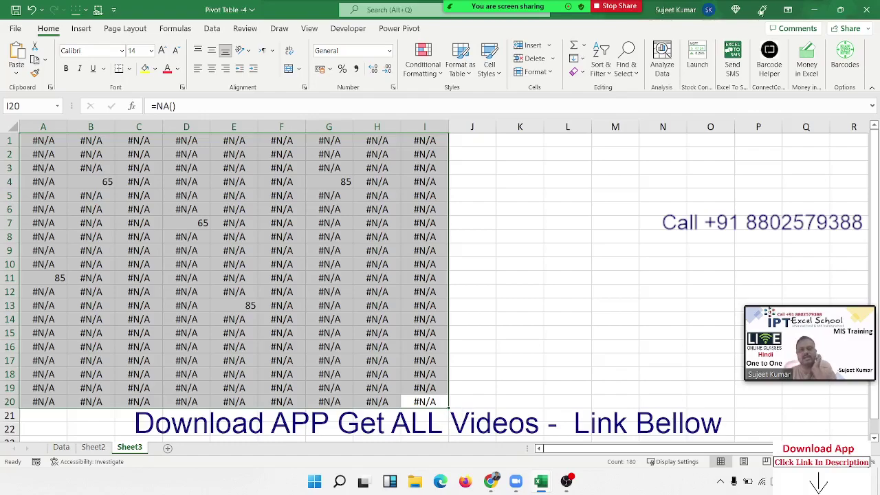
Create a new rule on A1:I20 that formats only cells containing errors.
click(431, 79)
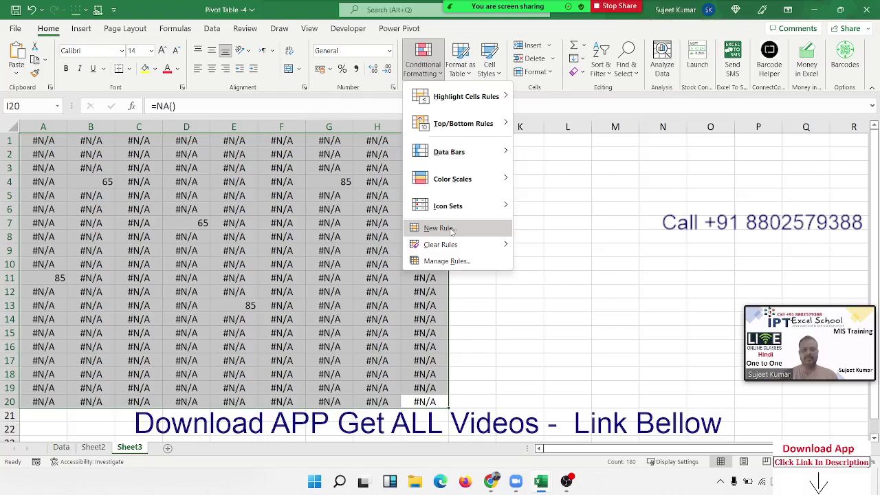
mouse_move(418, 212)
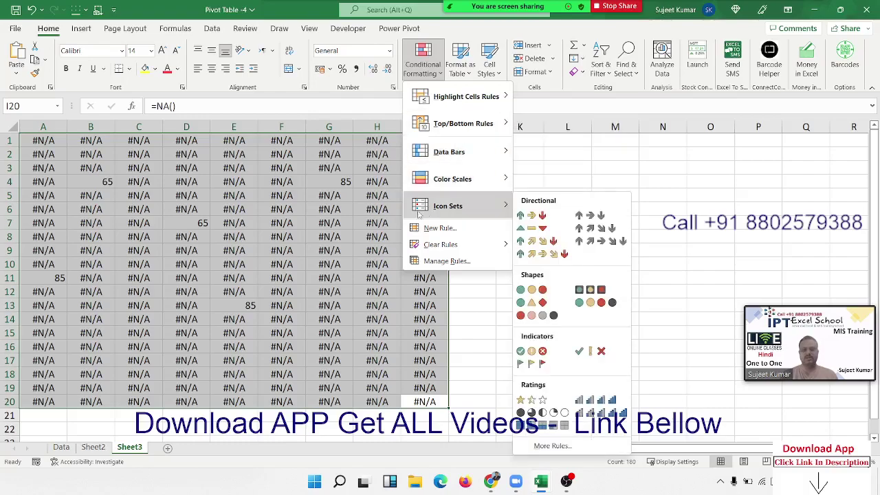
mouse_move(468, 97)
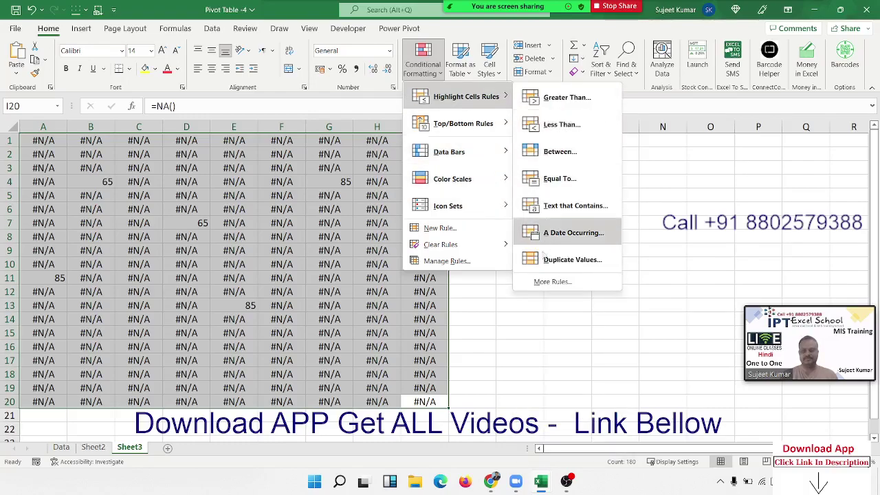
click(552, 281)
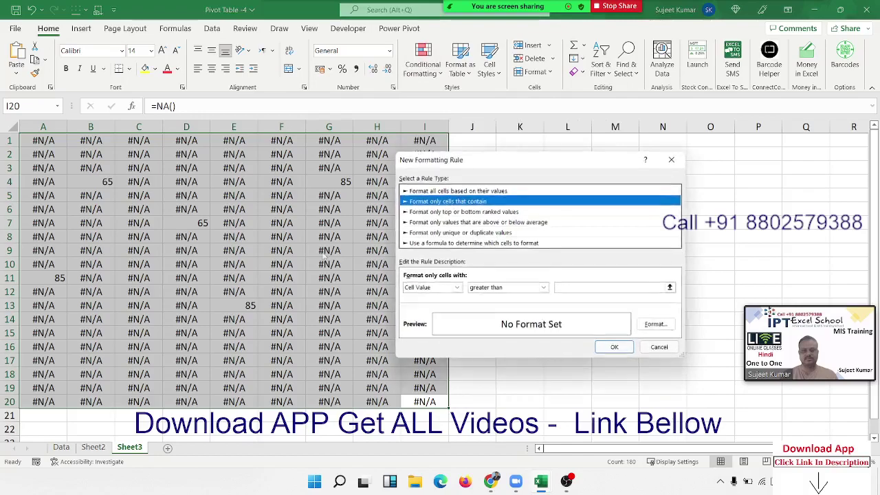
click(422, 288)
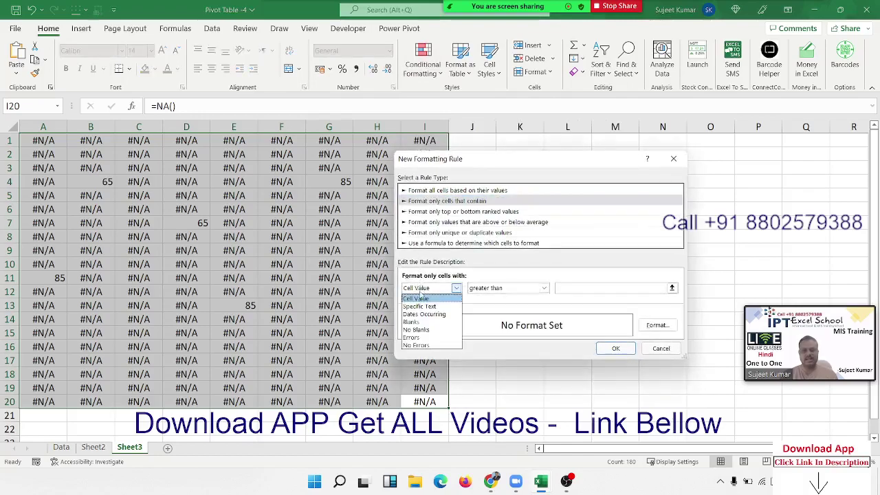
click(424, 337)
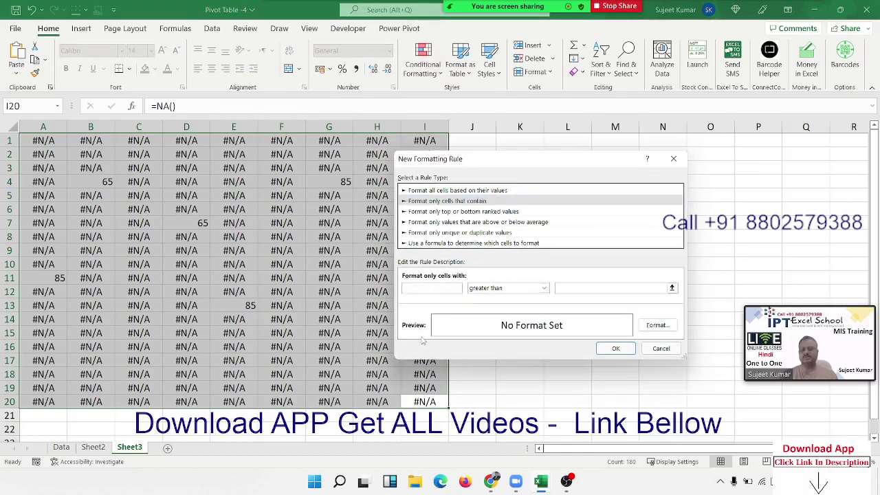
Give error cells a background-matching font colour and apply the rule.
click(657, 326)
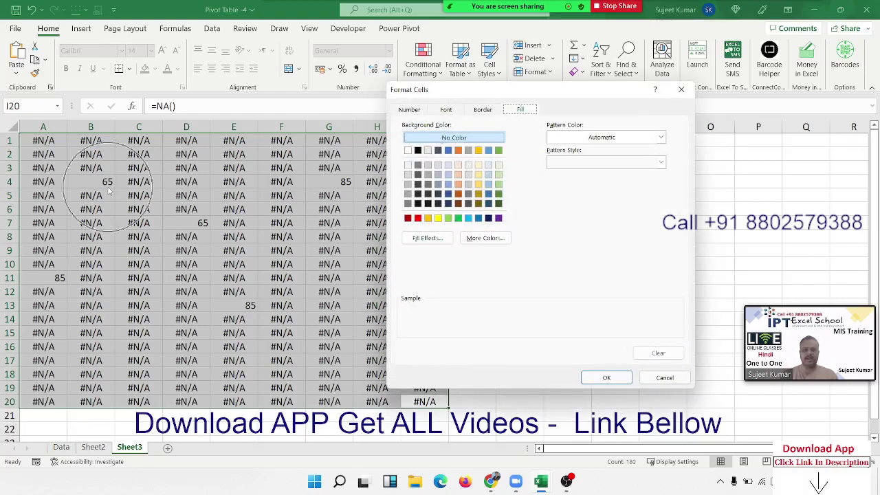
click(445, 109)
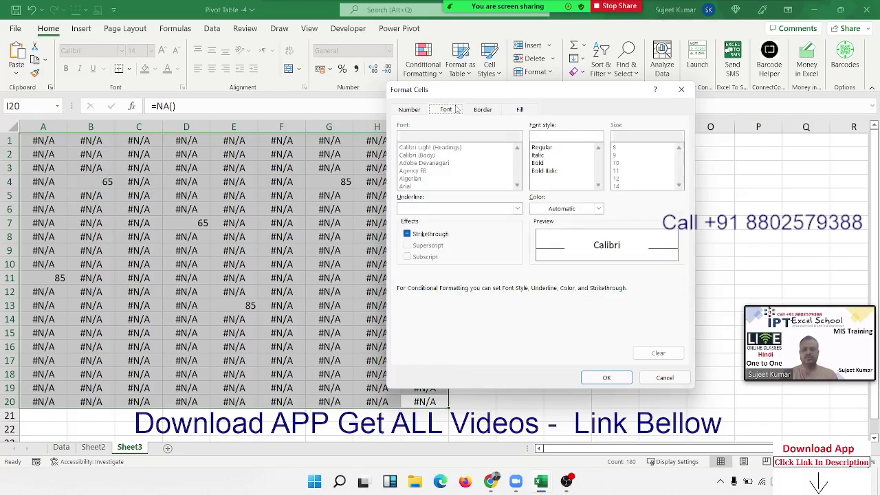
click(565, 210)
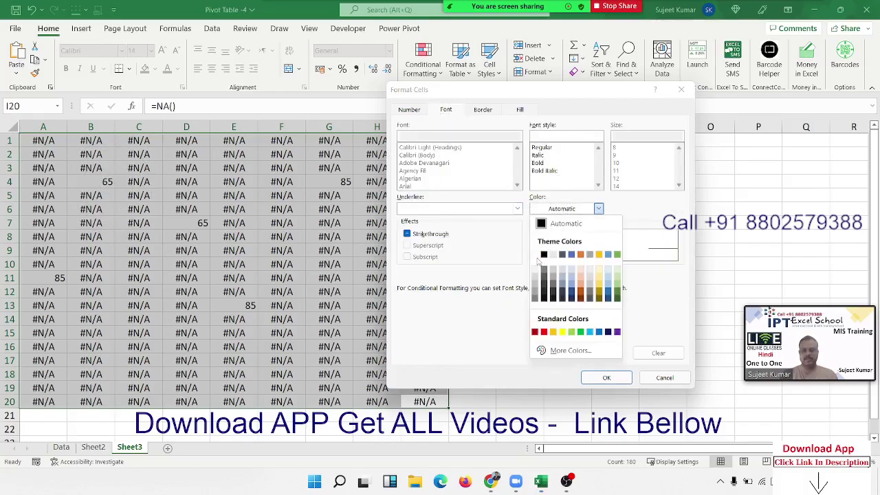
click(539, 261)
click(622, 379)
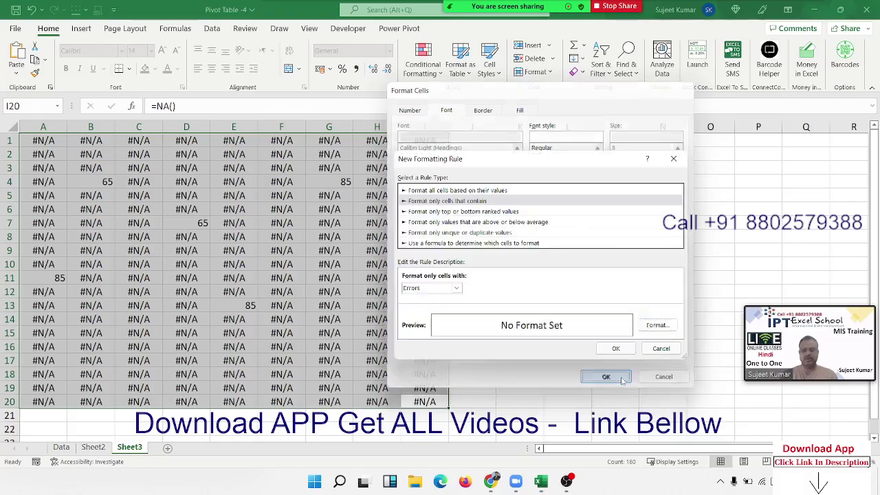
click(621, 351)
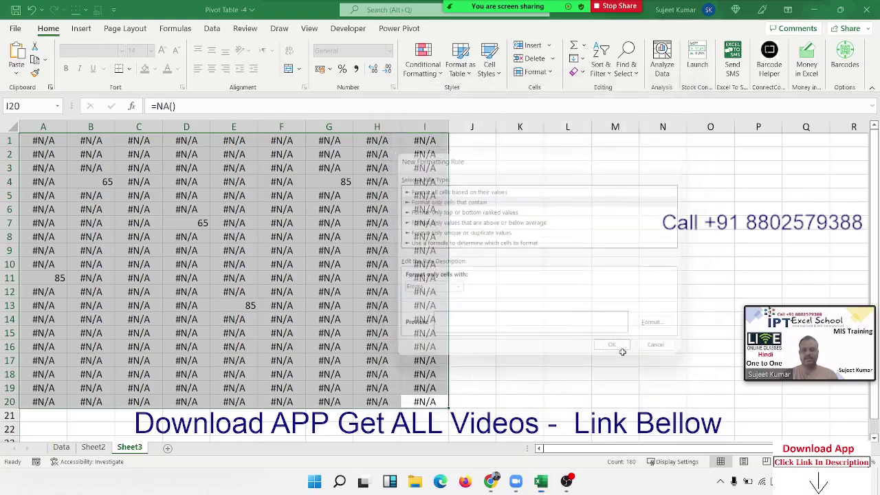
click(598, 335)
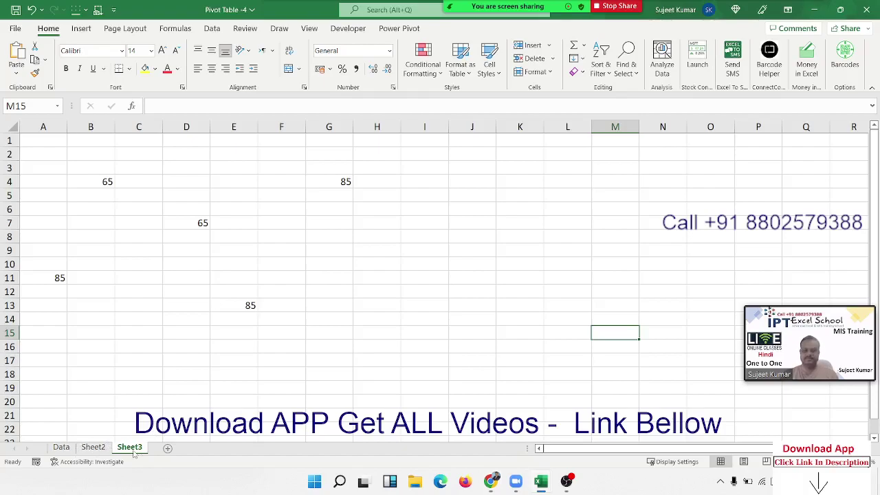
Check the hidden =NA() formulas in D14 and H13, then add a new worksheet, Sheet1.
click(208, 320)
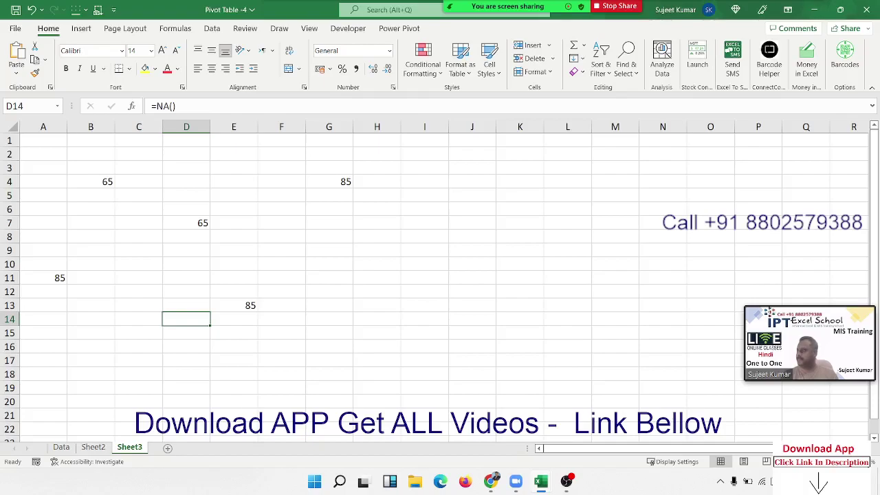
click(357, 302)
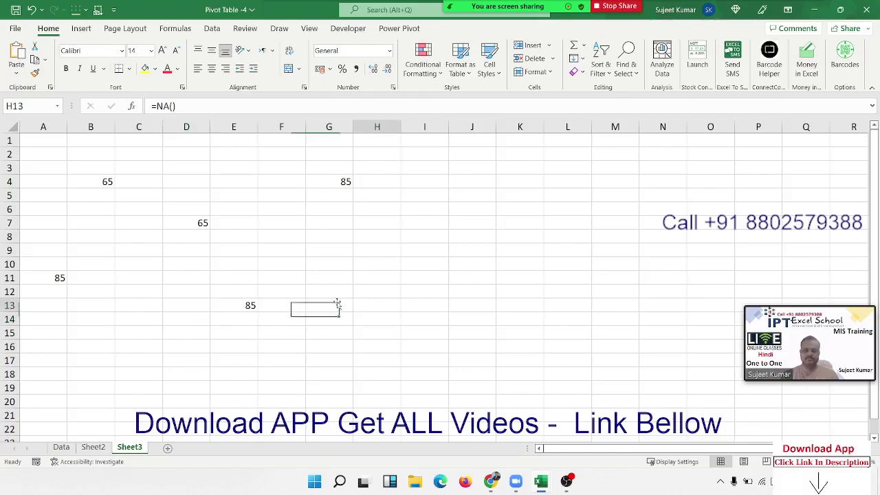
click(169, 448)
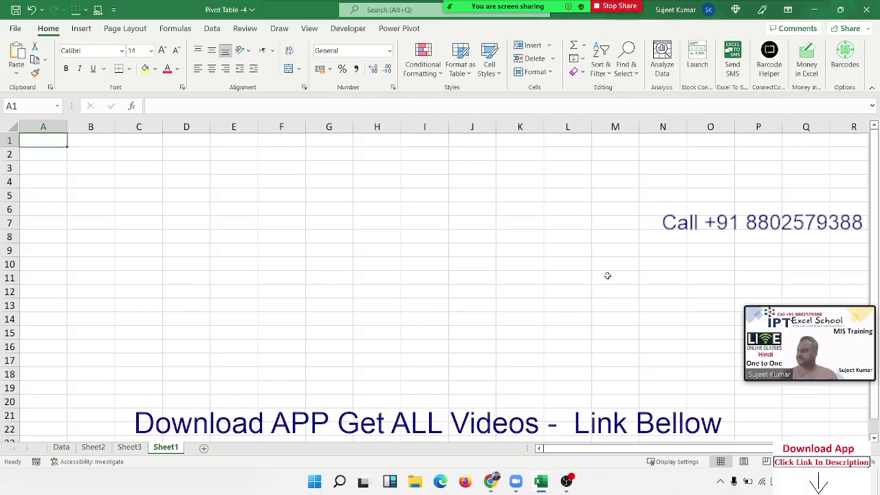
click(355, 255)
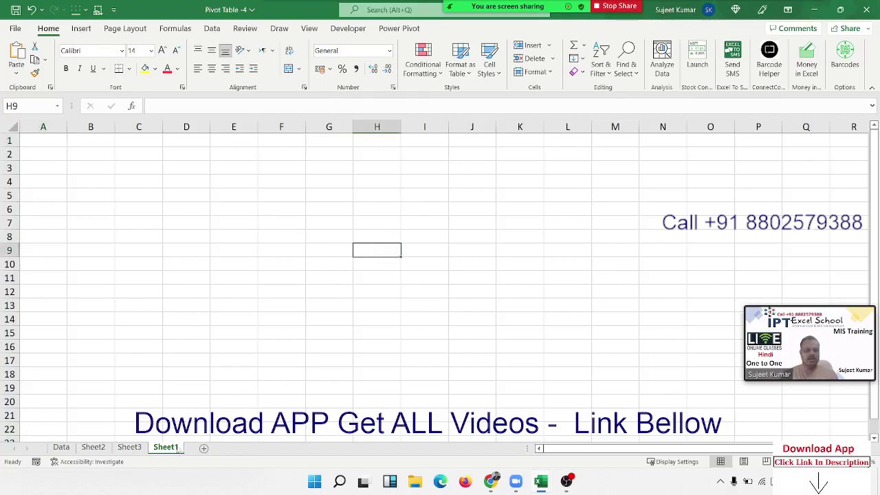
click(129, 447)
click(165, 448)
click(61, 447)
click(260, 288)
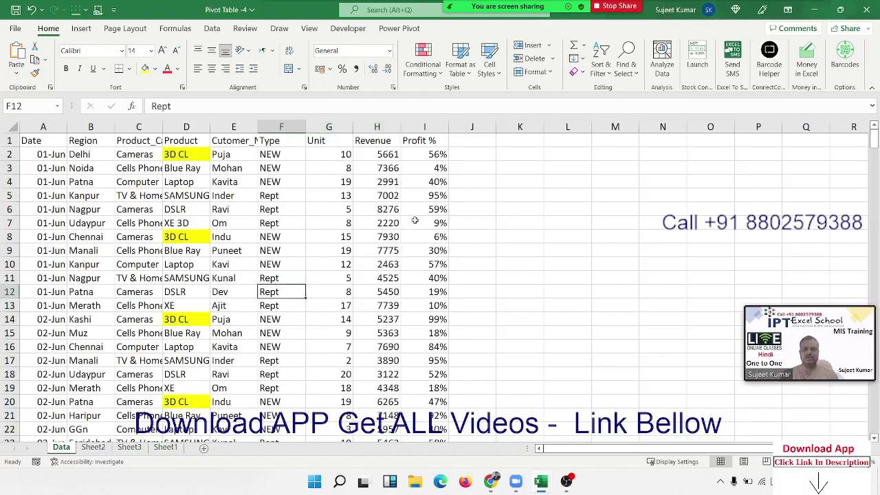
click(337, 171)
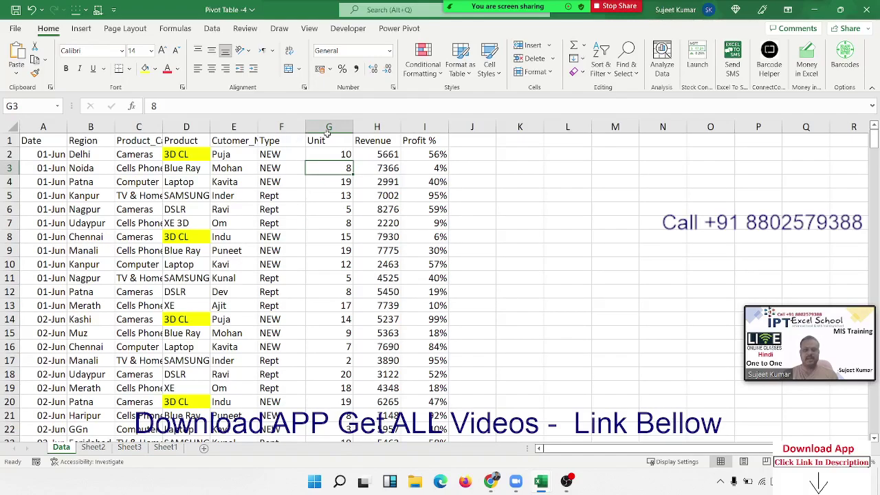
click(329, 128)
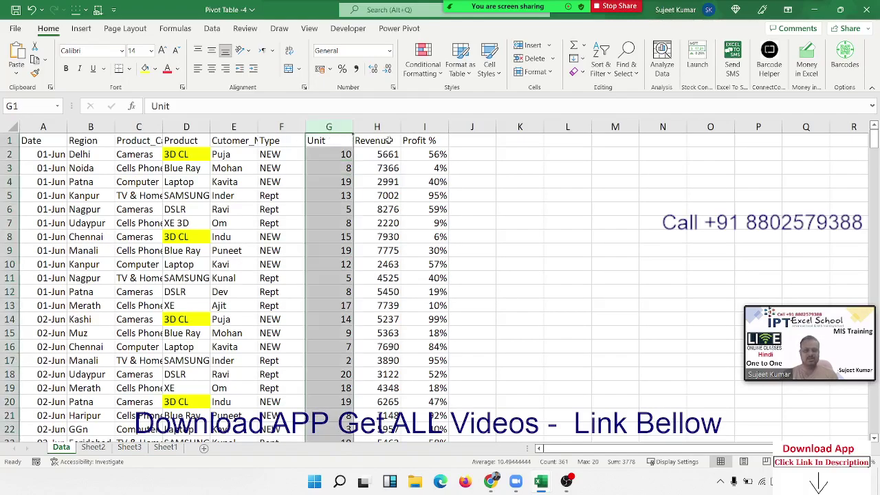
click(171, 450)
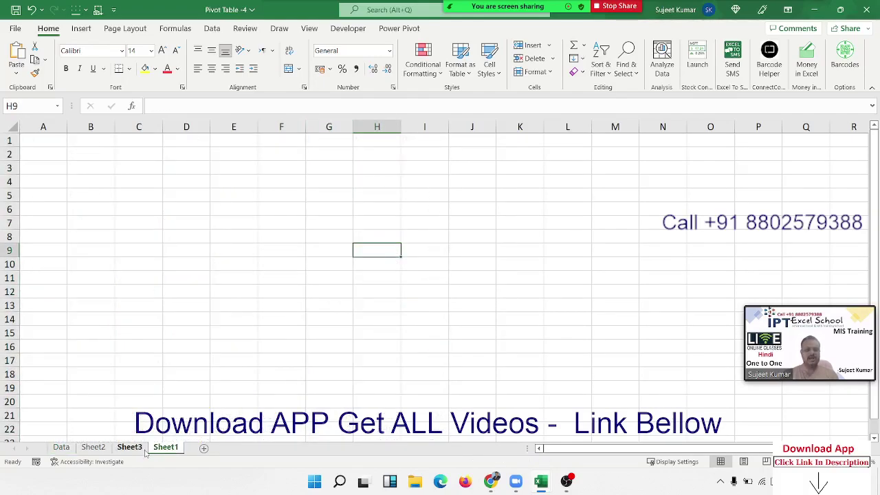
click(423, 64)
mouse_move(458, 211)
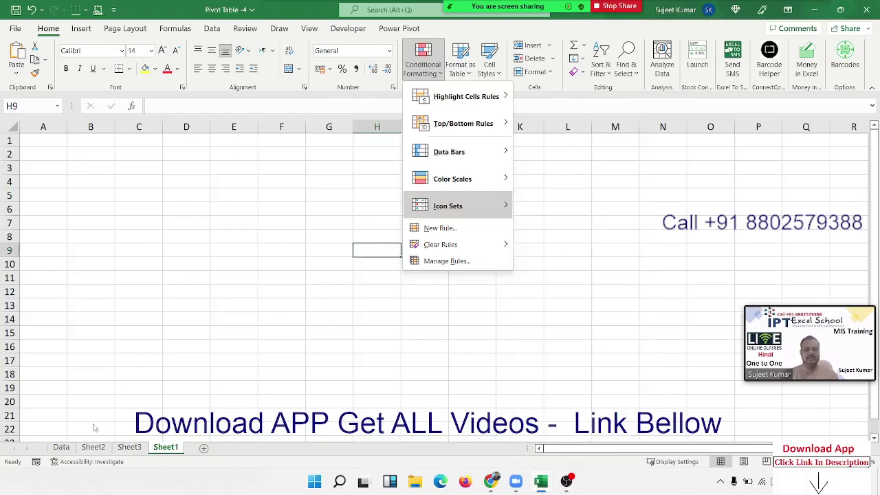
click(94, 447)
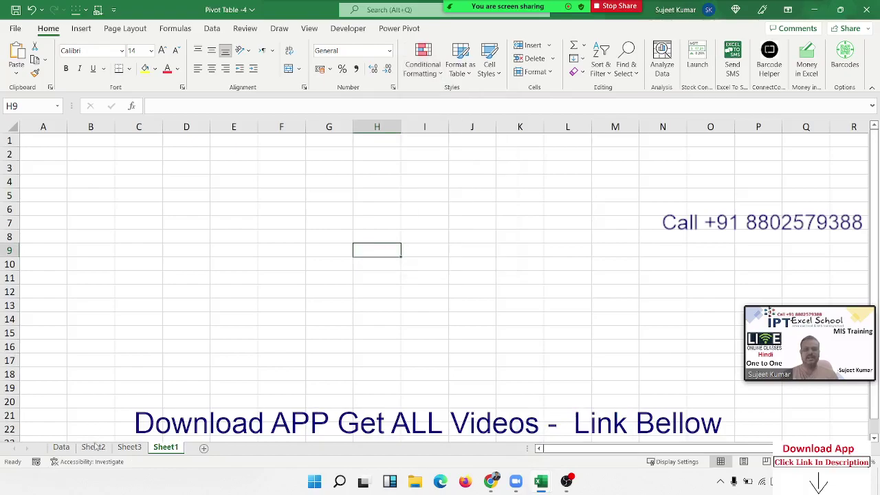
click(35, 147)
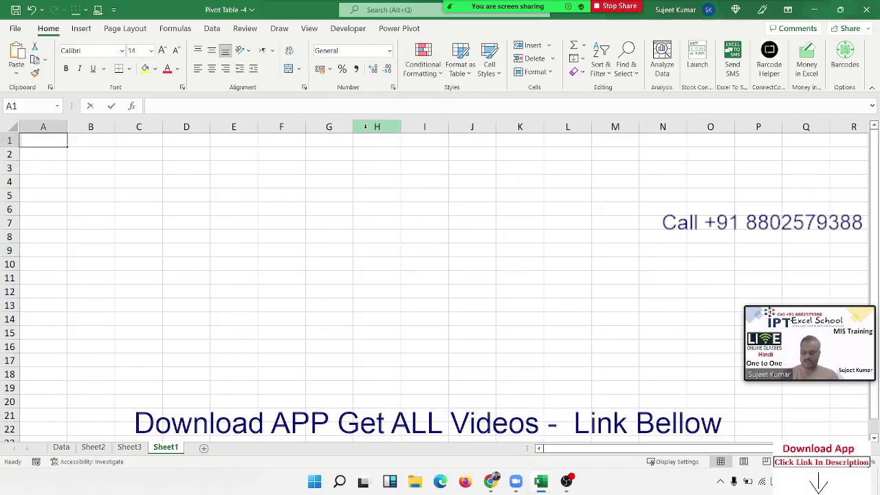
Enter the numbers 1 through 10 in A1:A10 and select that range.
text(1)
key(Return)
text(2 3 4 5 )
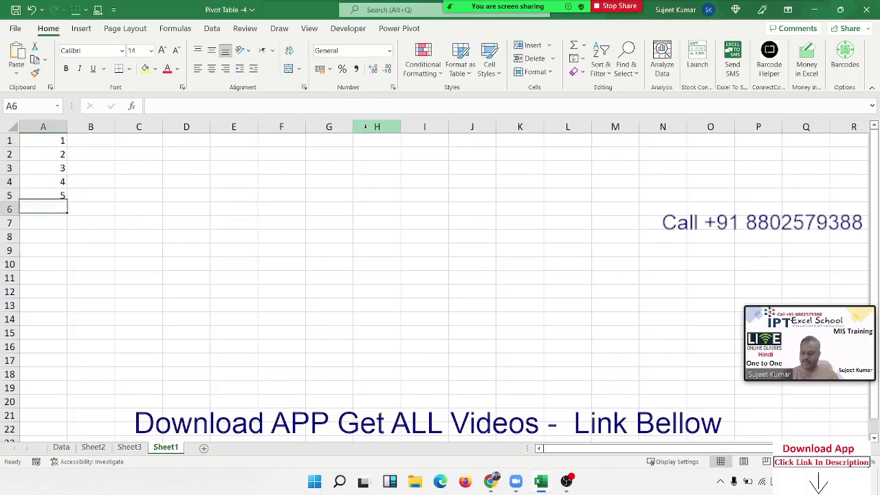
text(6 7)
key(Return)
text(8 9)
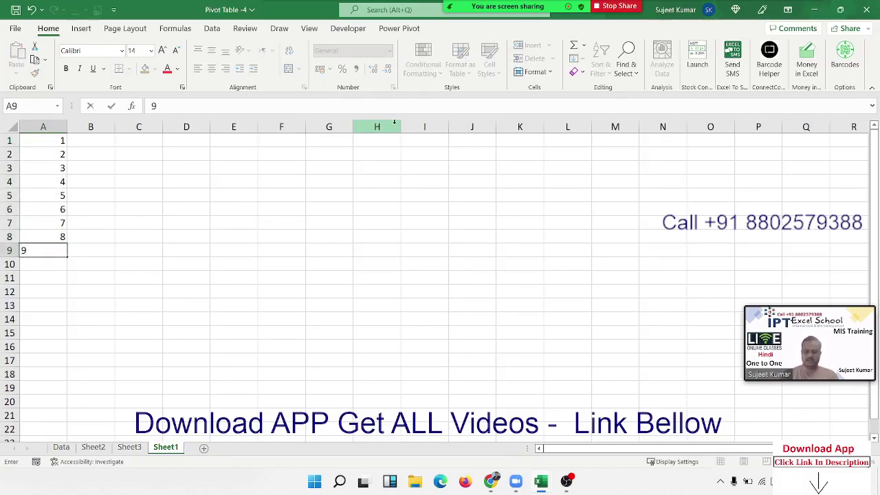
text( 10)
key(Return)
key(Up)
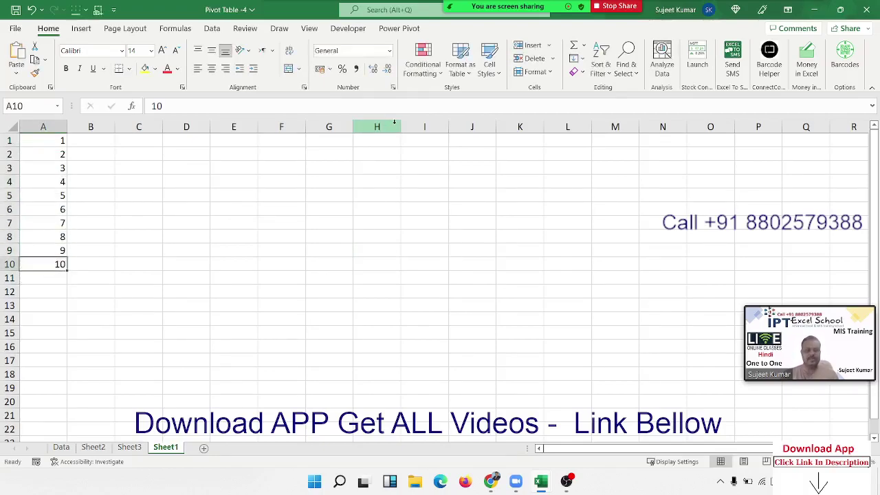
key(ctrl+shift+Up)
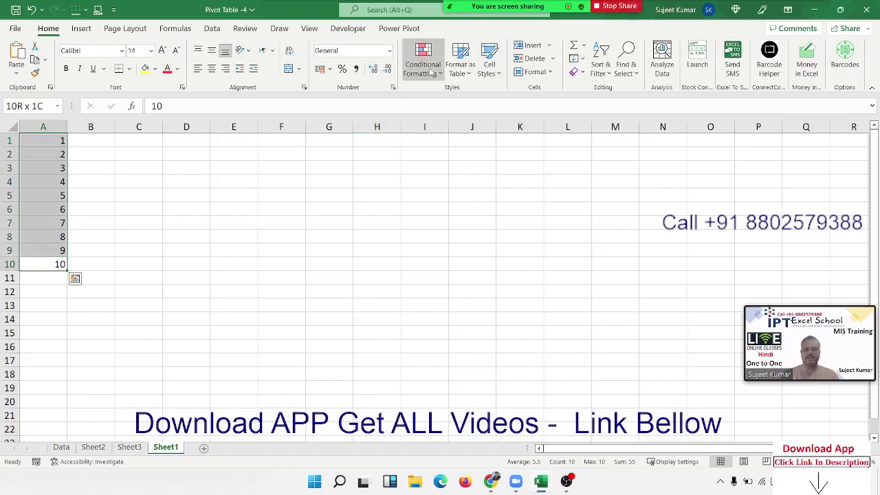
Close the Icon Sets menu without applying any icon set and select column A.
click(423, 65)
mouse_move(435, 151)
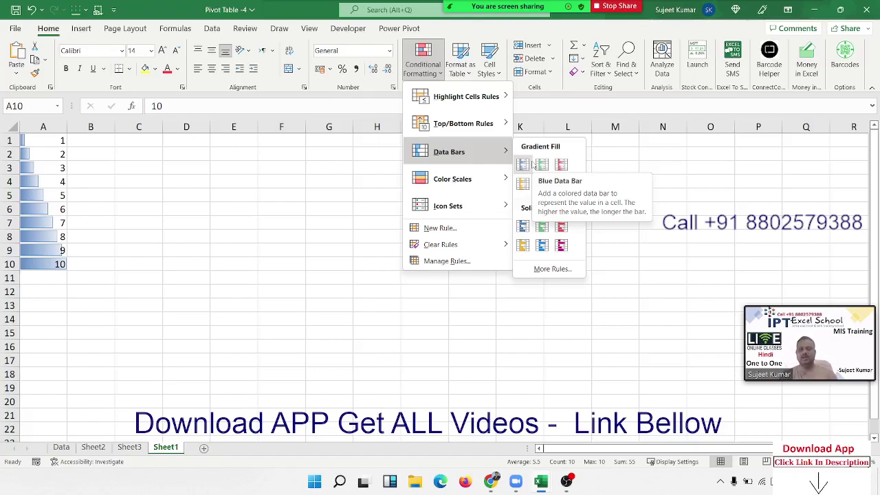
mouse_move(462, 183)
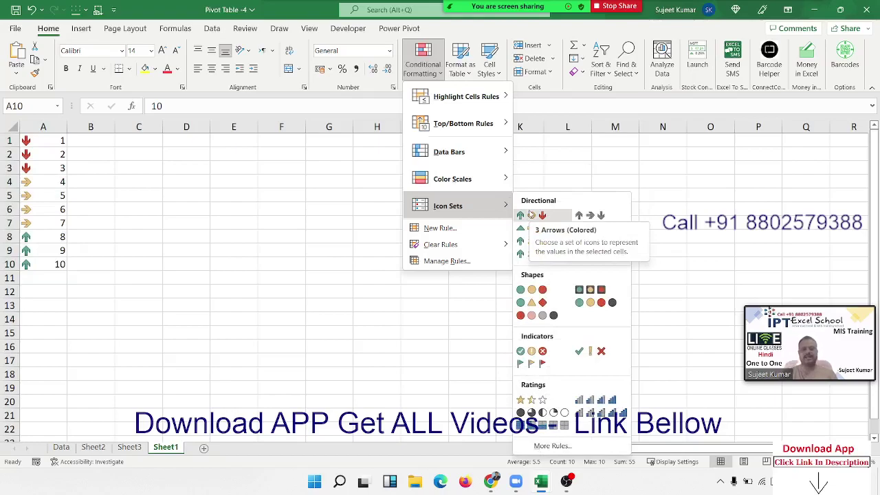
click(113, 195)
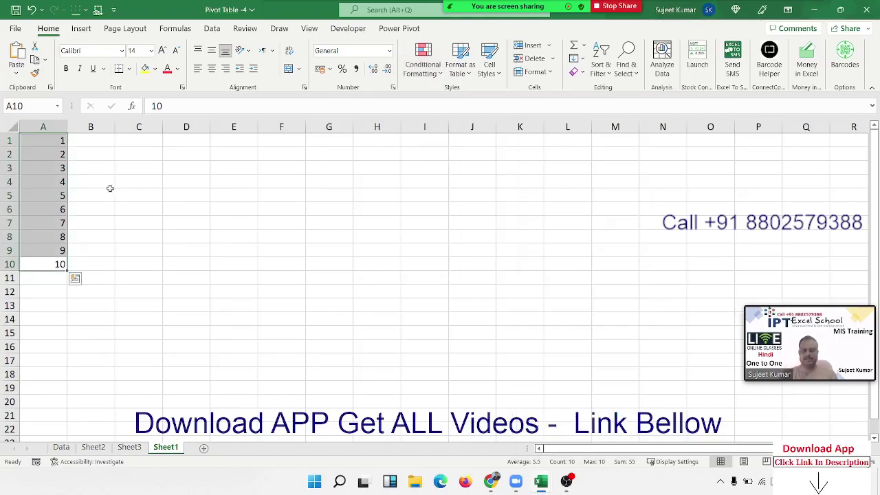
click(61, 127)
Clear column A, add a Name header, enter a first name in A2 and fill names down.
key(Delete)
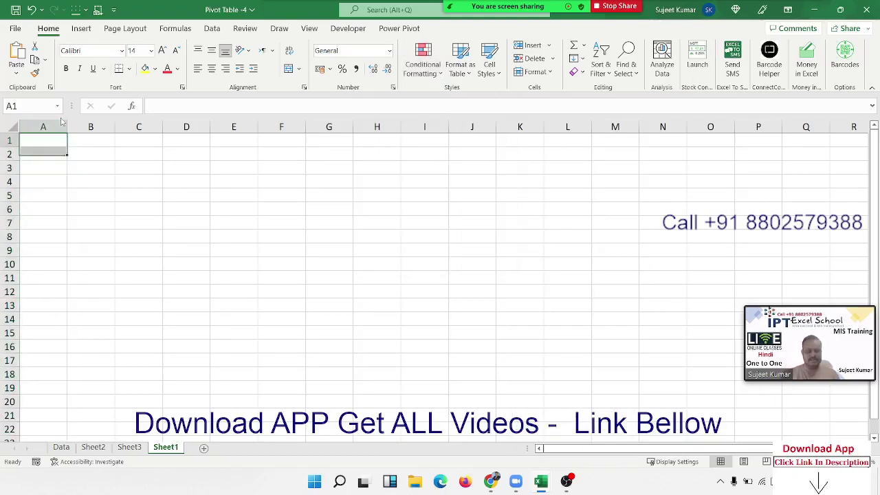
text(Name)
key(Return)
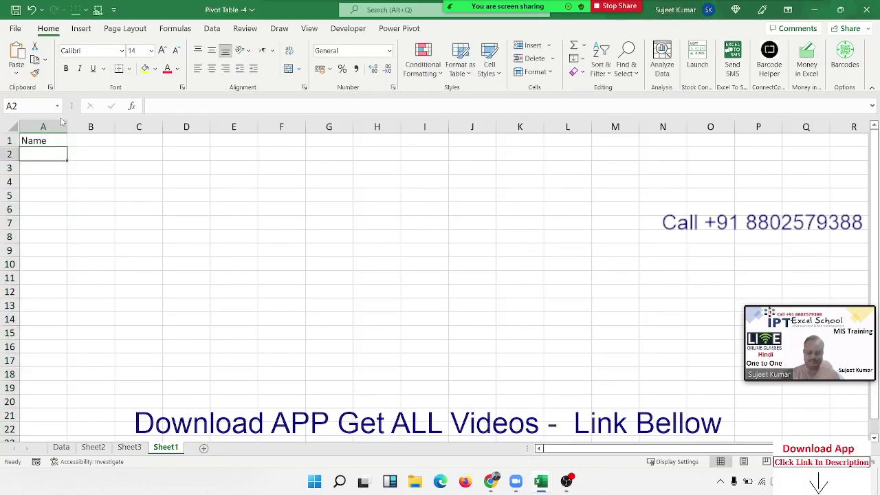
text(Puje)
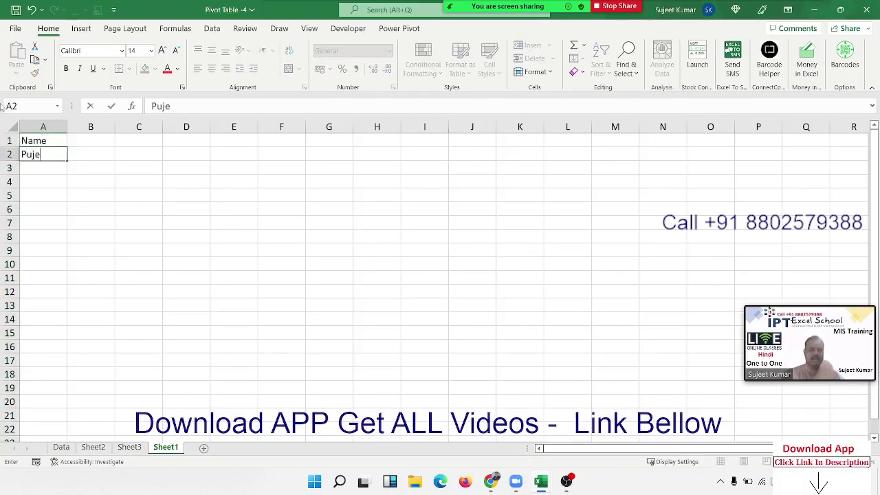
click(42, 198)
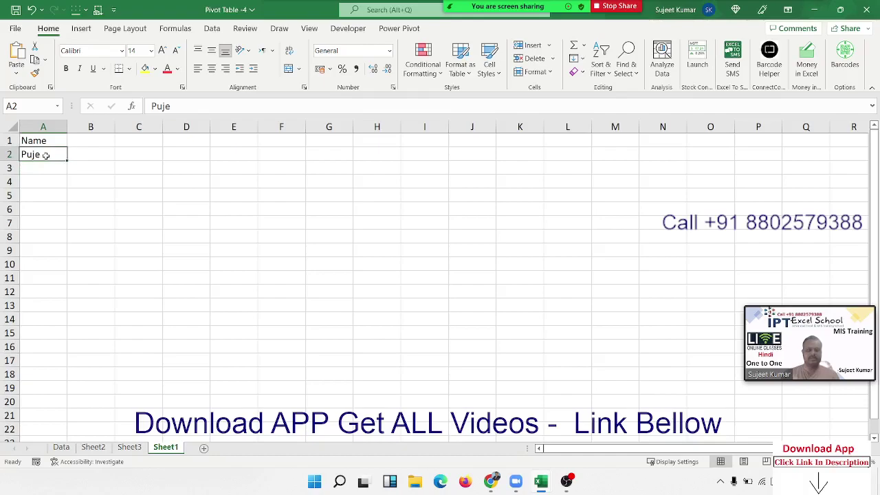
key(BackSpace)
text(a)
key(Return)
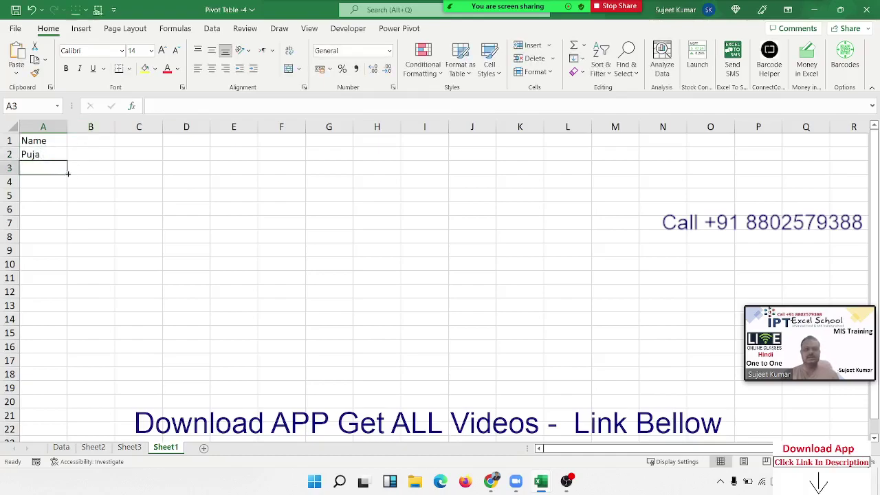
click(59, 156)
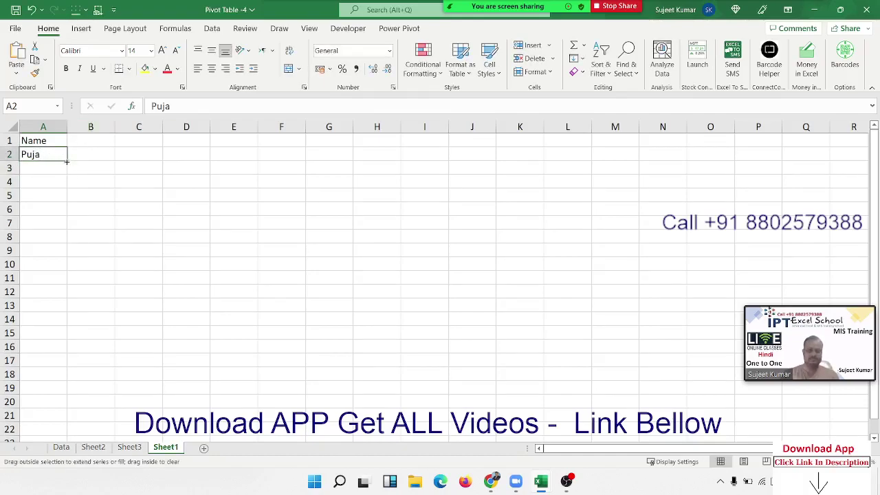
drag(66, 161, 70, 433)
key(ctrl+Home)
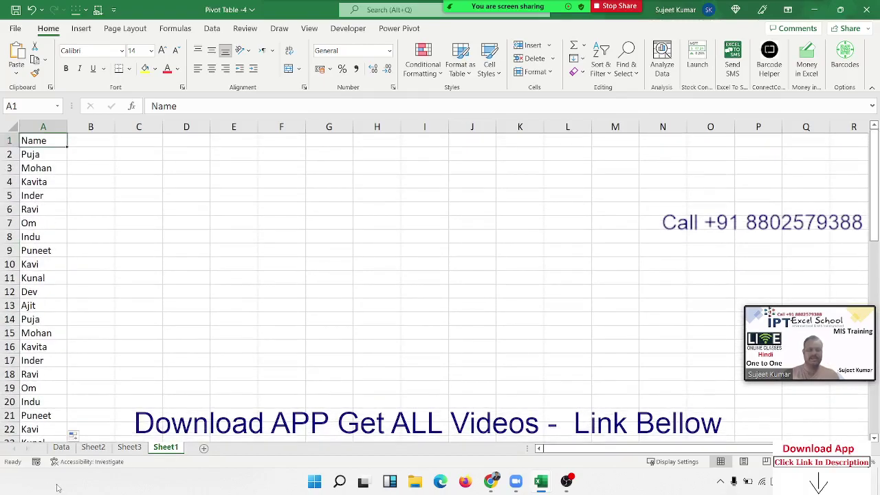
Add a Score header in B1 and enter =RANDBETWEEN(10,90) in B2.
key(Right)
text(Sco)
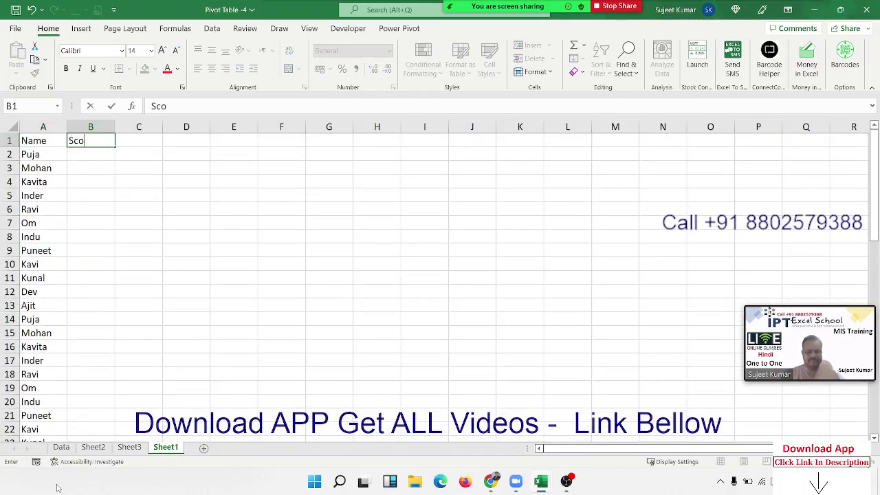
text(re)
key(Return)
text(=ra)
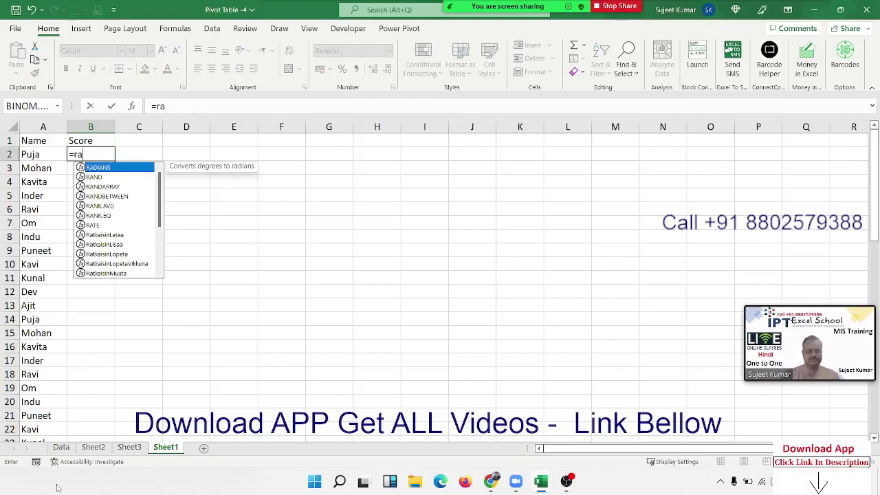
key(Down)
key(Down)
key(Up)
key(Down)
key(Down)
key(Tab)
text(1)
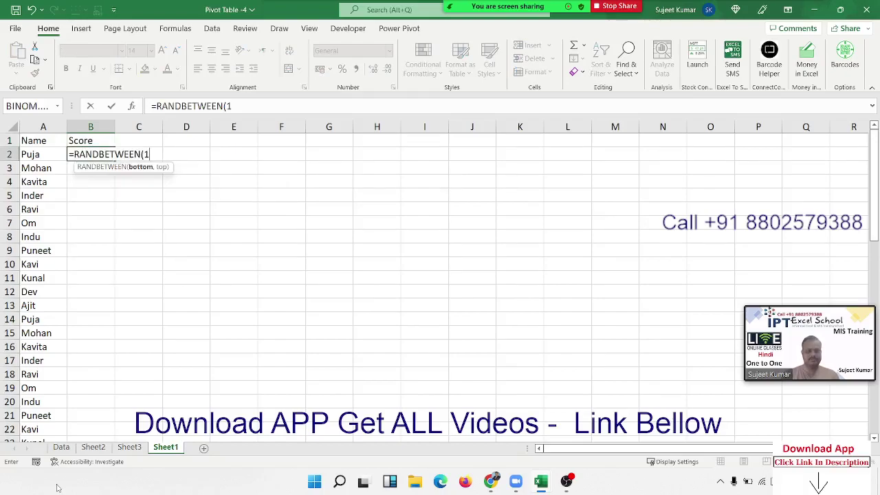
text(0,90)
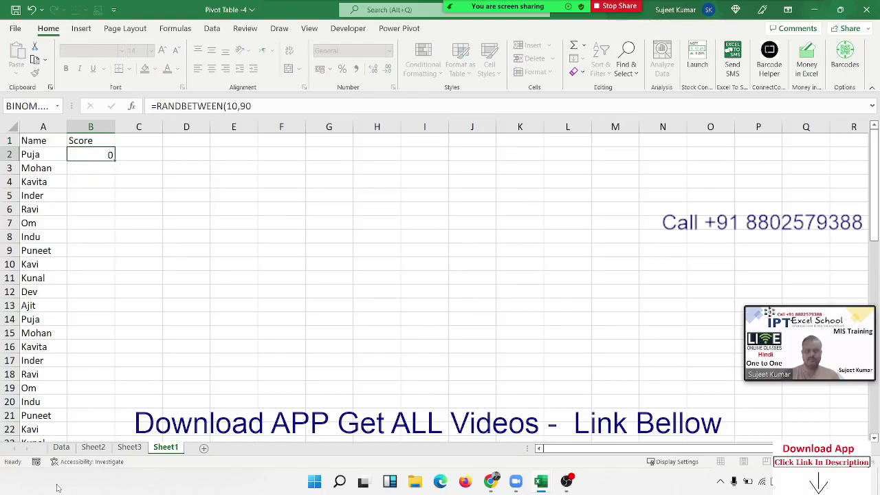
key(Return)
Fill the score formula down column B and paste the scores back as fixed values.
click(104, 155)
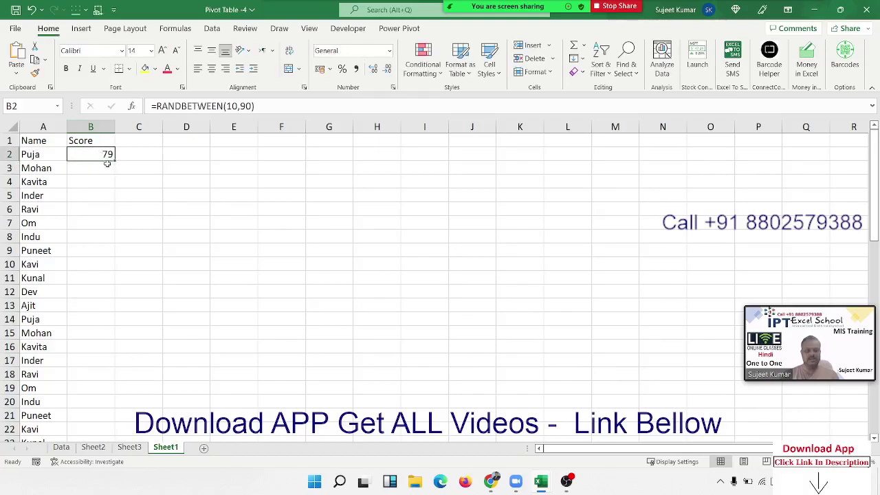
double_click(114, 161)
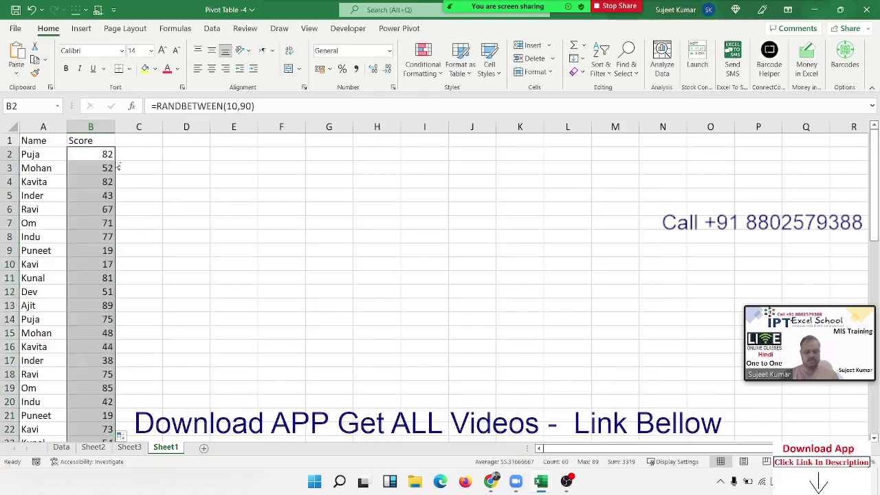
key(ctrl+c)
click(17, 74)
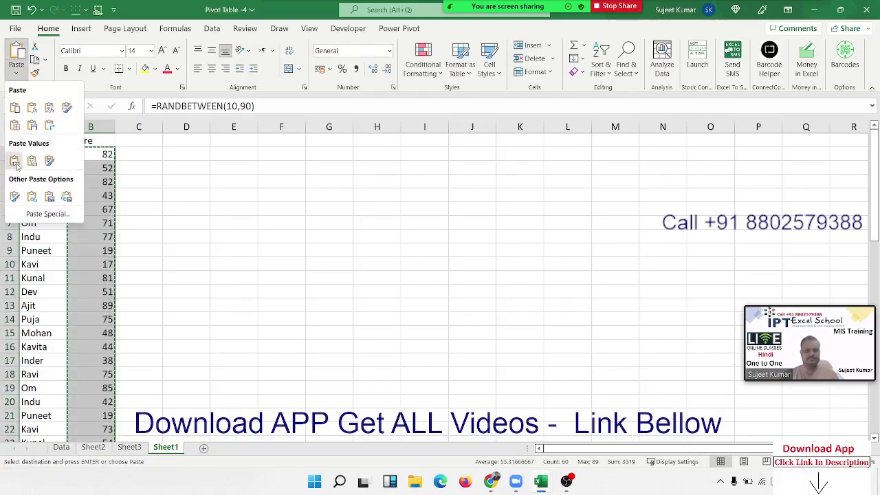
click(15, 162)
key(Escape)
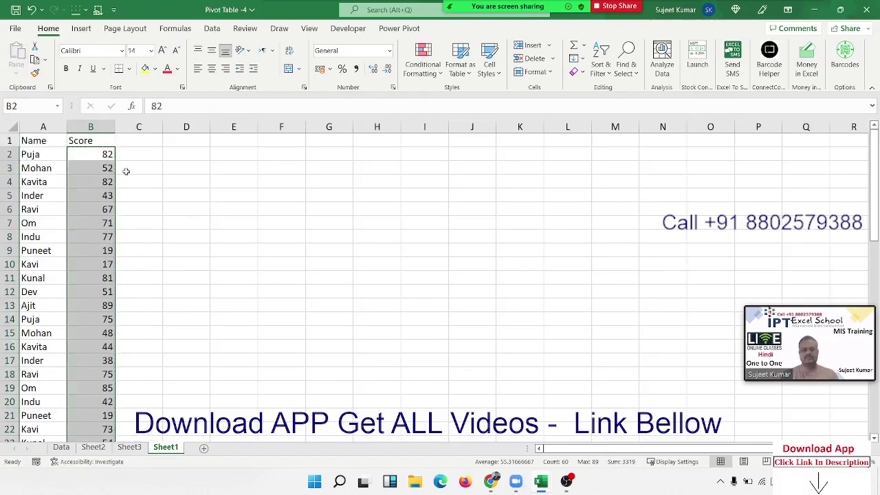
click(100, 181)
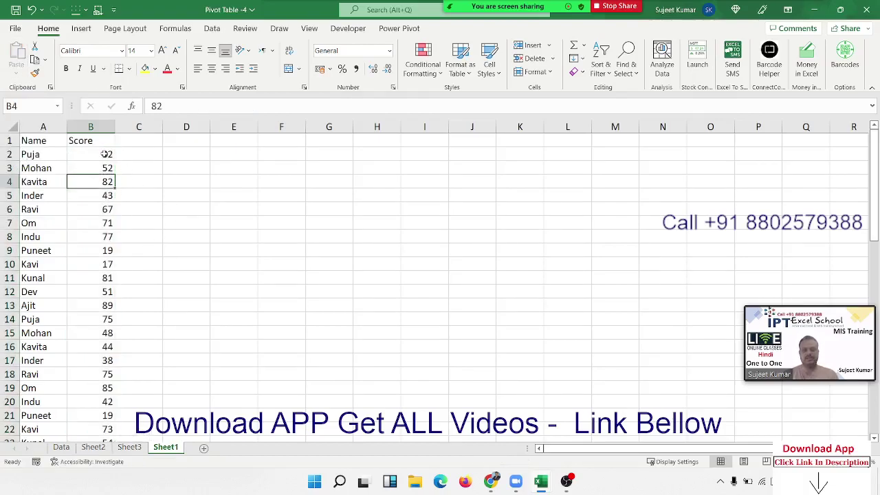
drag(106, 155, 102, 292)
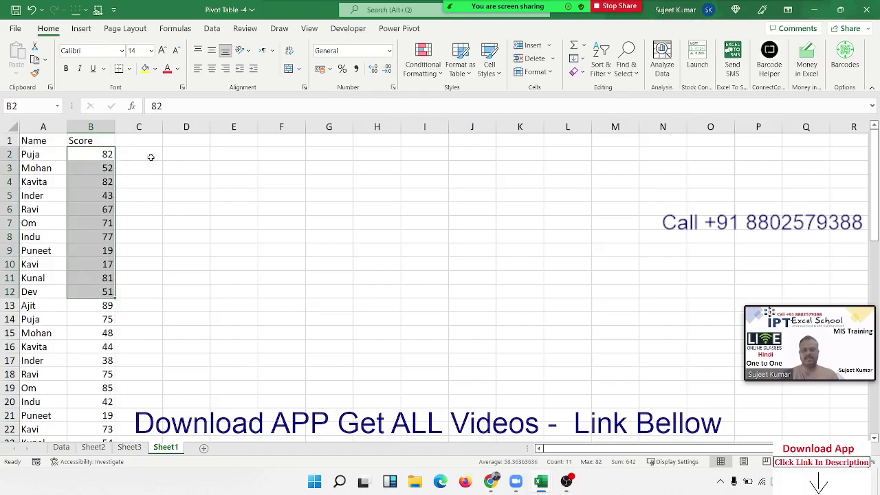
click(184, 155)
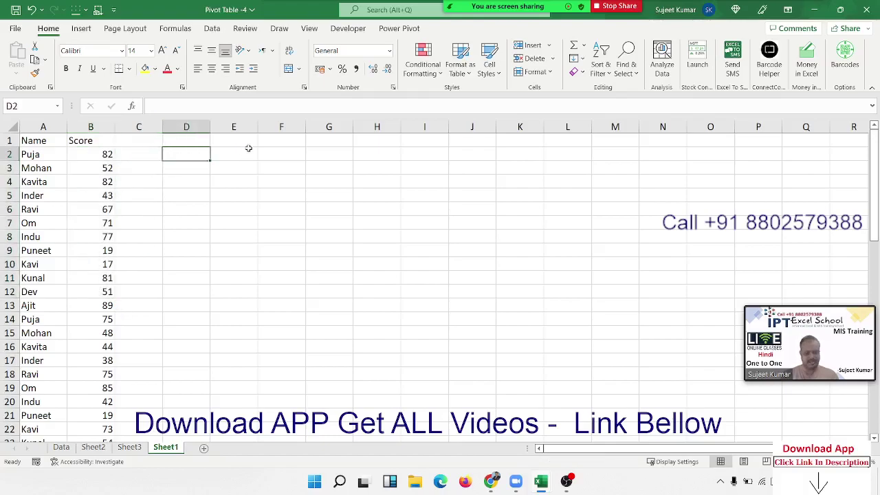
Enter the grading key in D2:E4: >60 Pass, 40-60 Re-Test, <40 Fail.
text(>6)
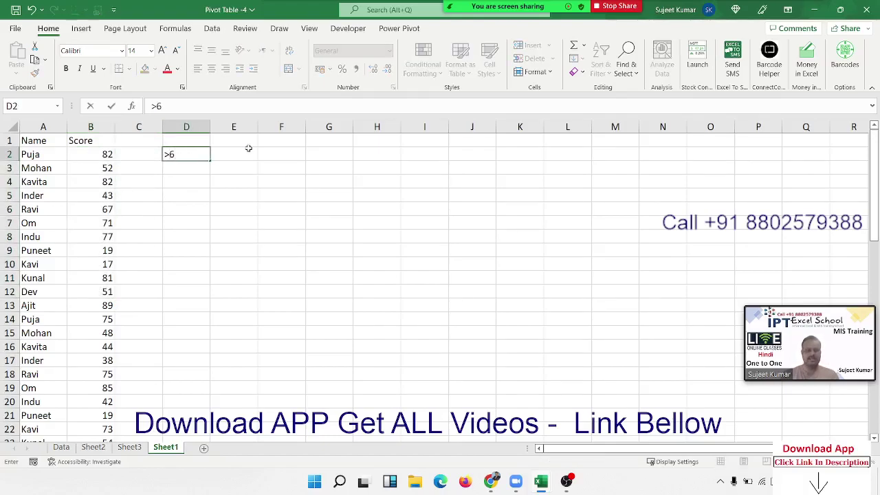
text(0)
click(249, 151)
text(Pass)
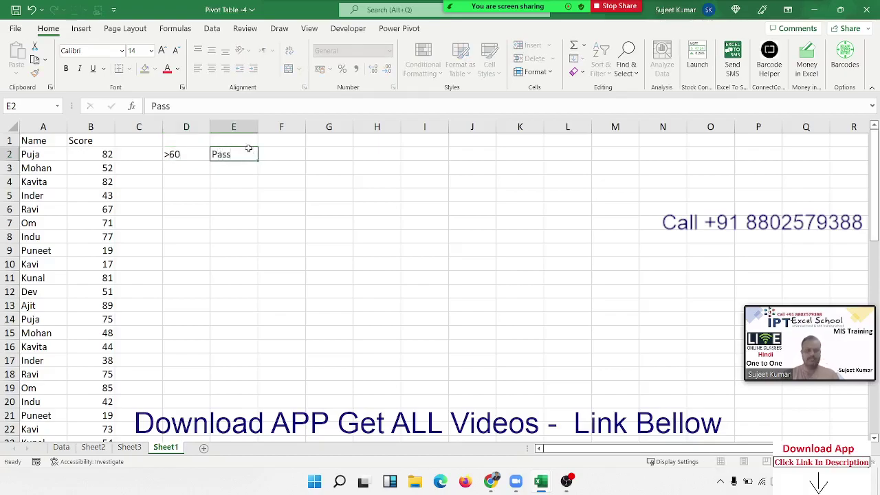
key(Return)
text(40-6)
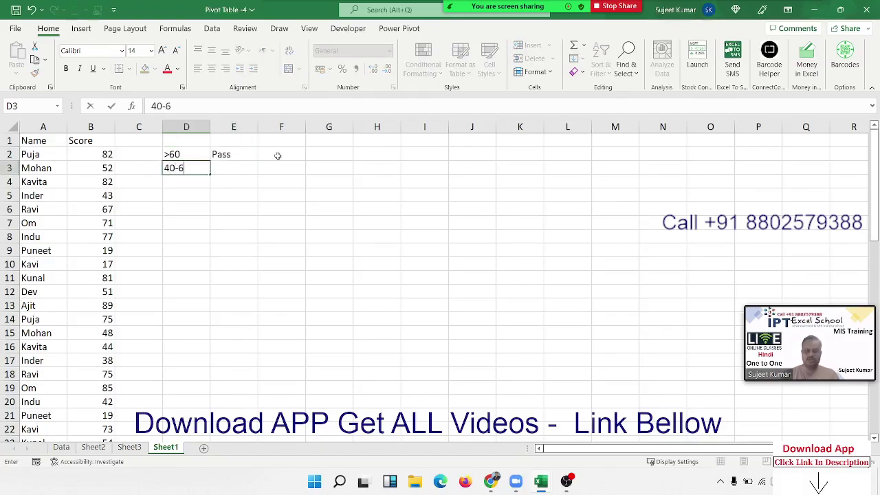
text(0)
key(Tab)
text(R)
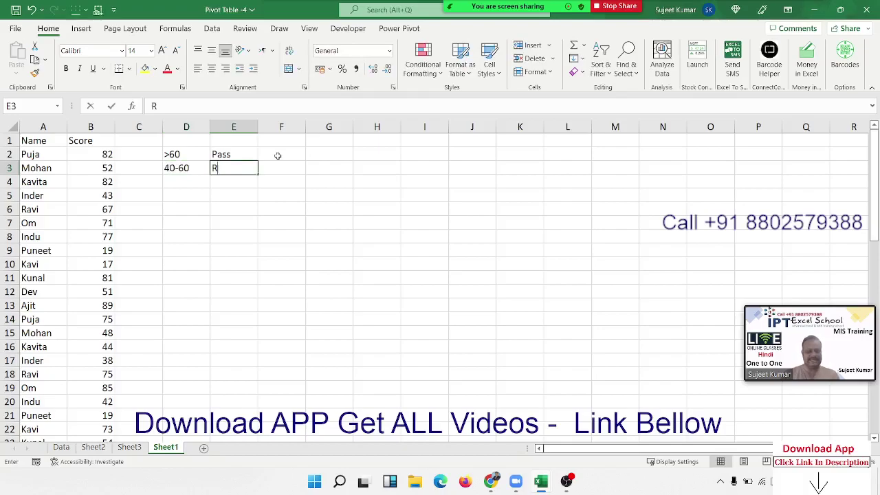
text(e-)
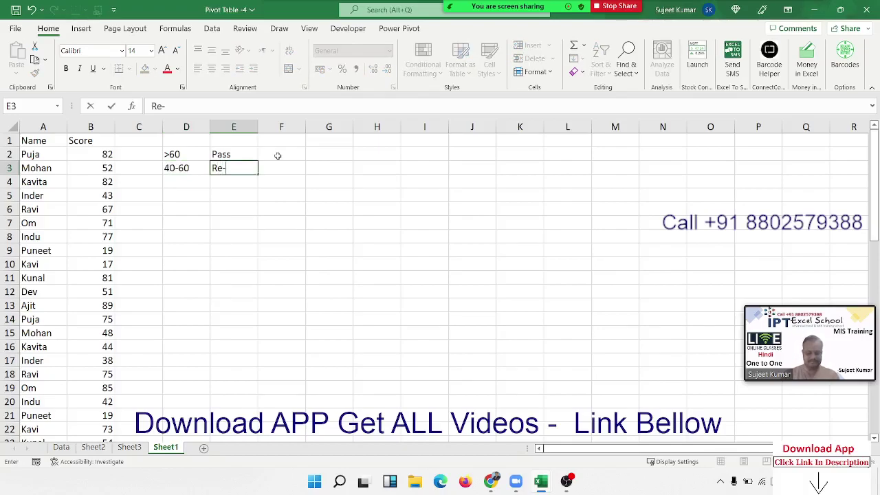
text(Test)
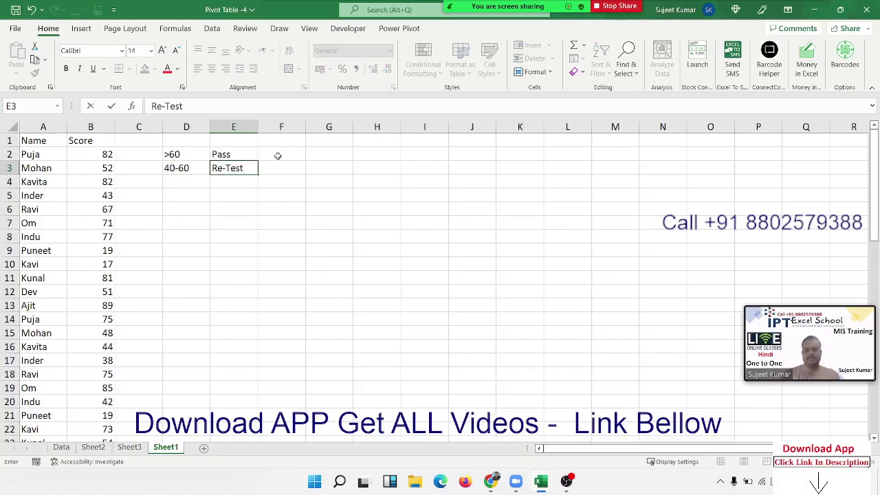
key(Return)
text(<4)
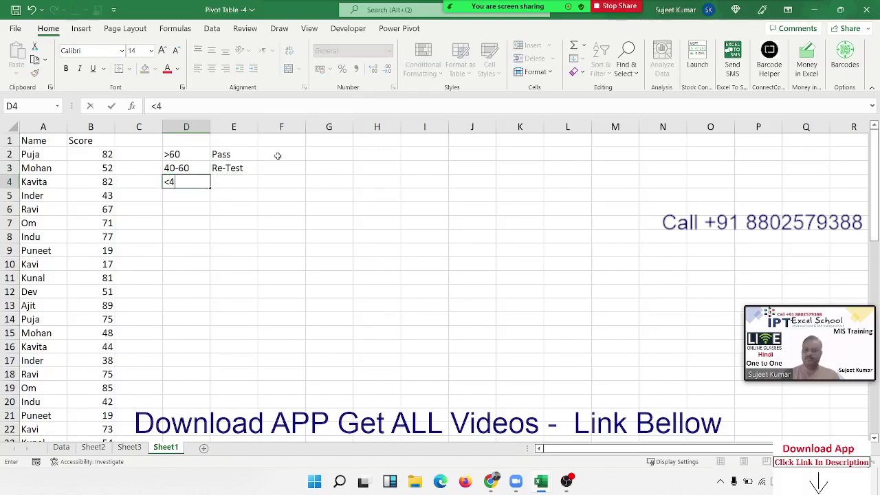
text(0)
key(Tab)
text(Fa)
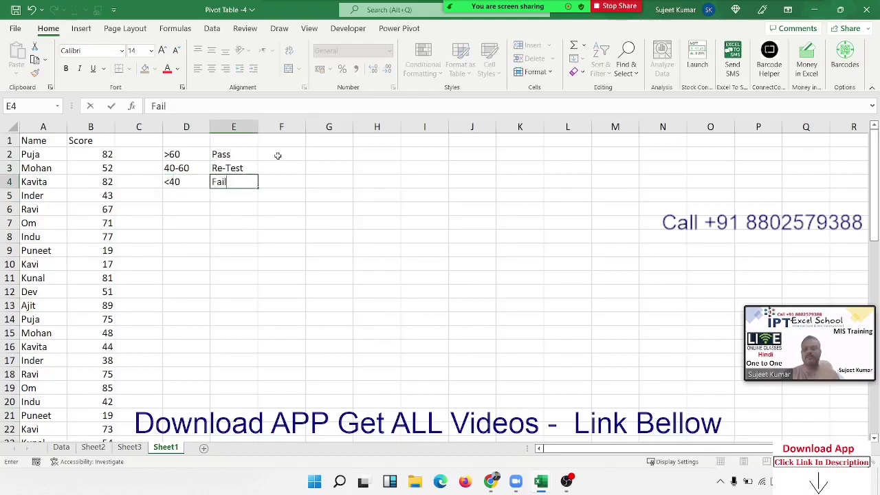
key(Return)
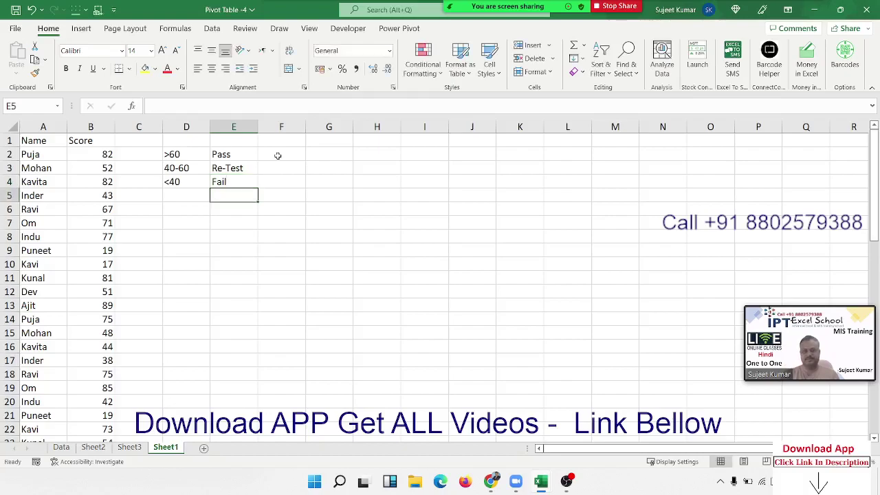
Insert blank columns at D to shift the grading key to F2:G4, then select the Score column.
click(186, 127)
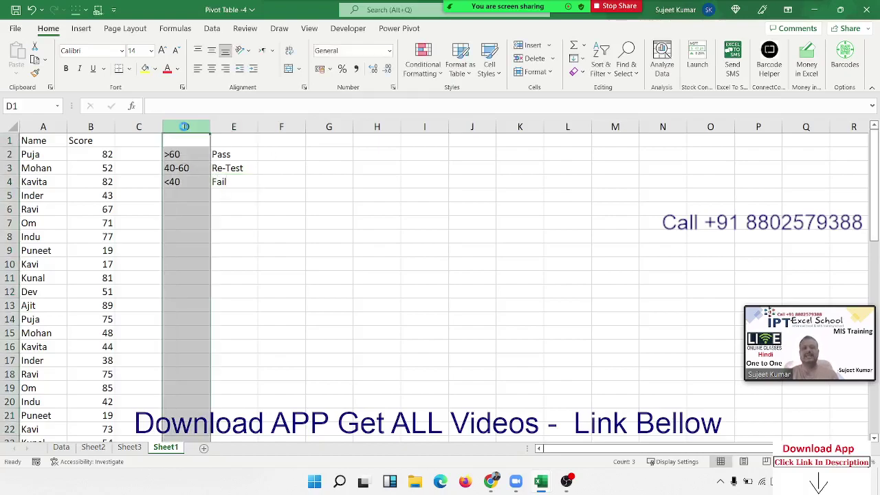
key(ctrl+plus)
key(ctrl+plus)
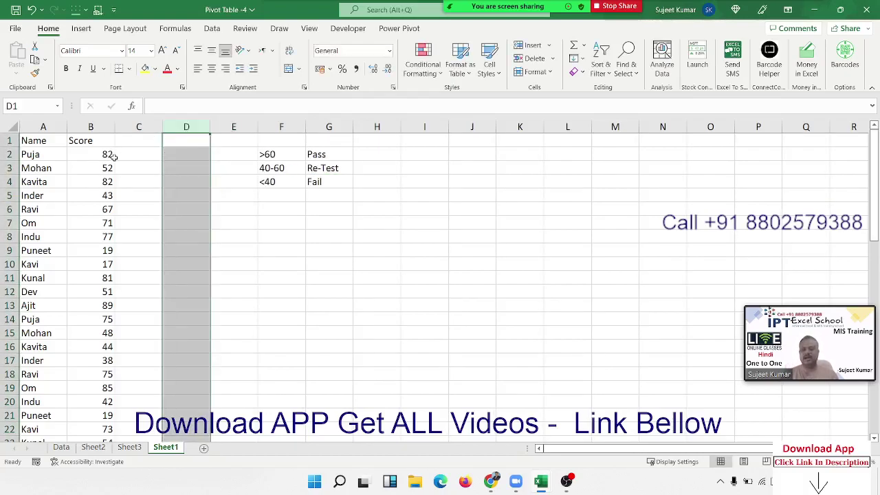
click(101, 135)
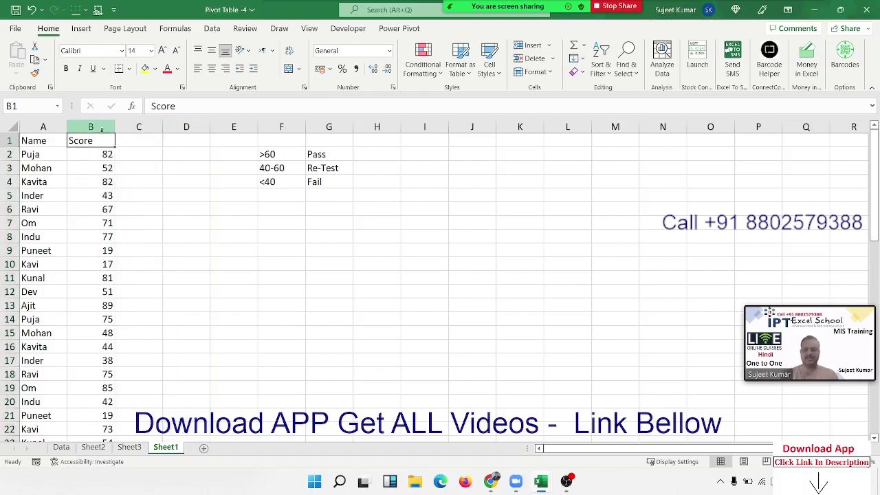
click(101, 128)
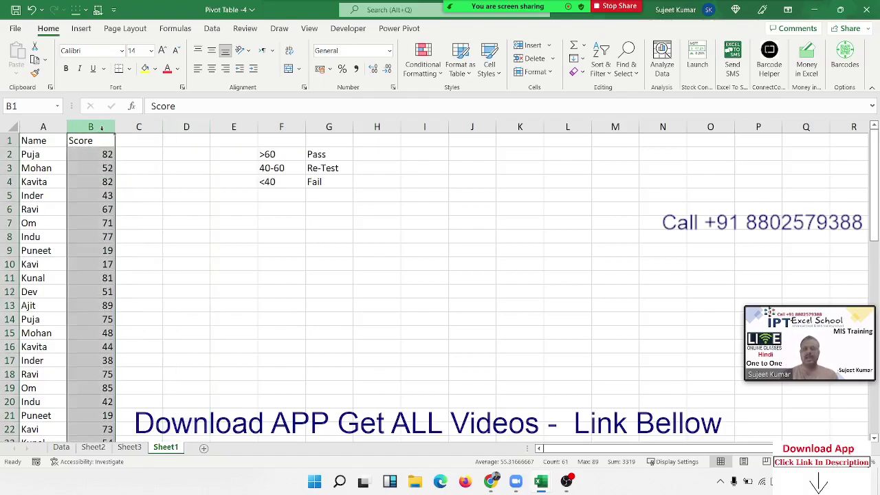
Apply the 3 Symbols (Uncircled) tick, exclamation and cross icon set to the Score column.
click(424, 62)
mouse_move(453, 206)
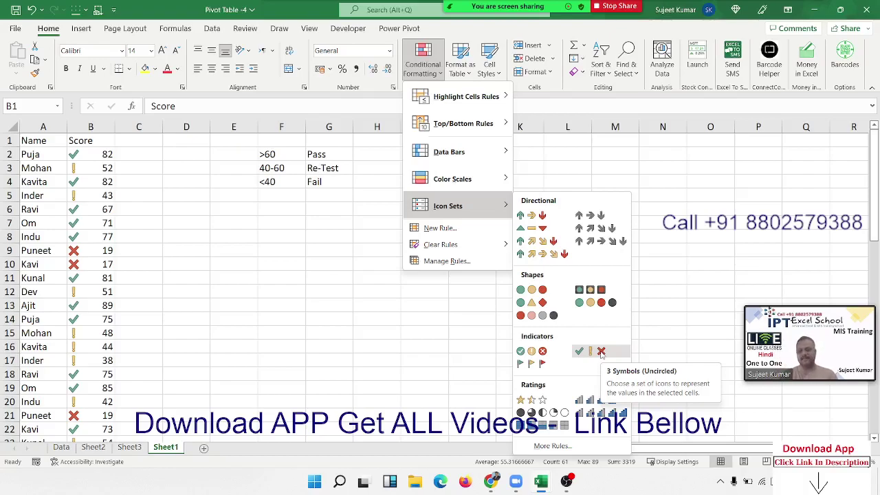
click(600, 351)
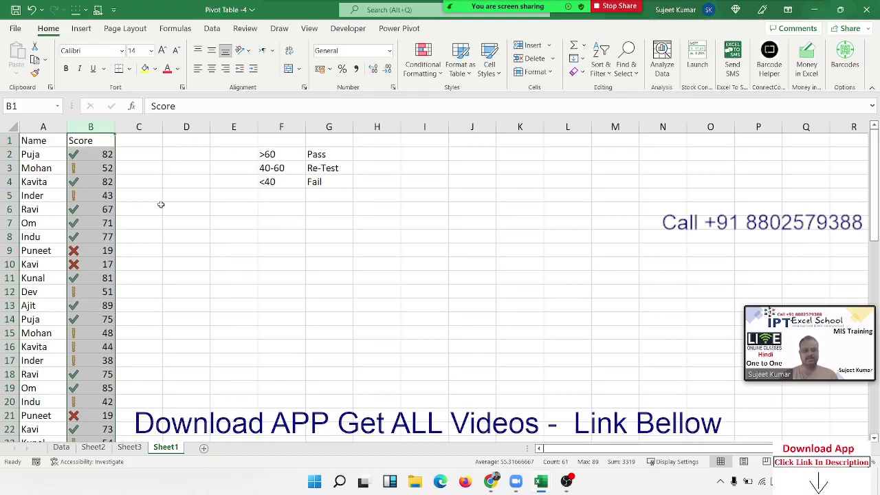
click(421, 67)
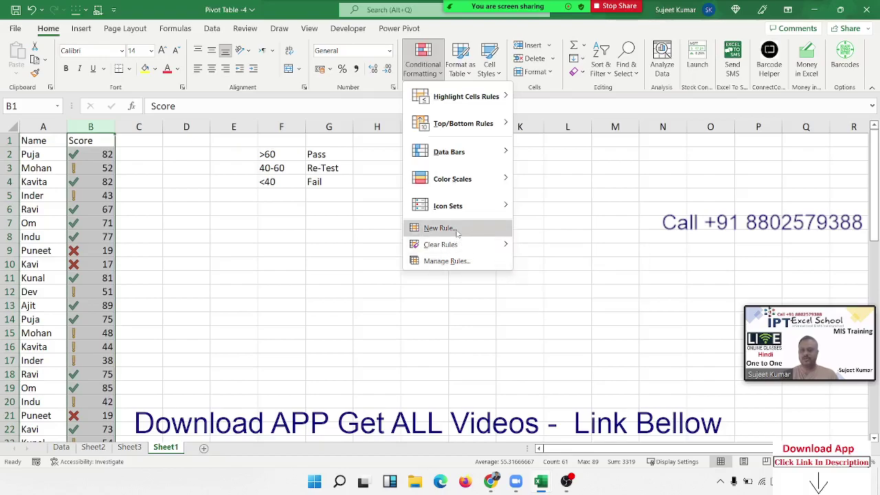
click(450, 261)
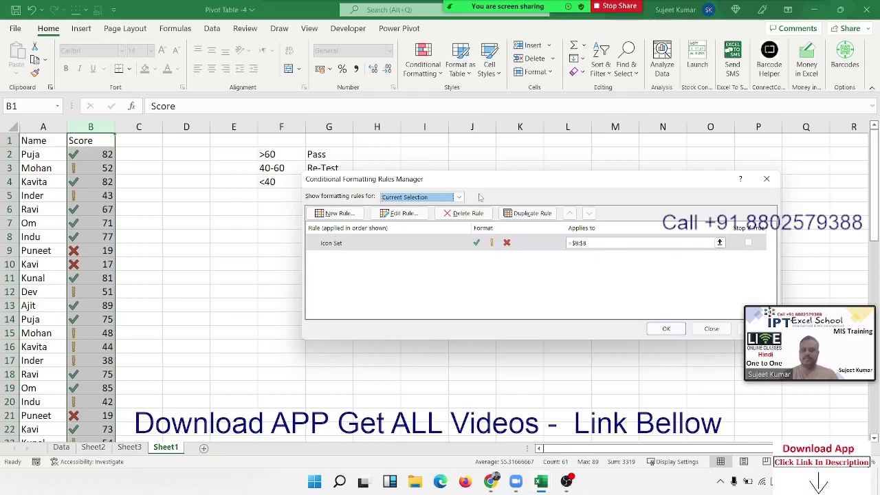
drag(482, 187, 380, 147)
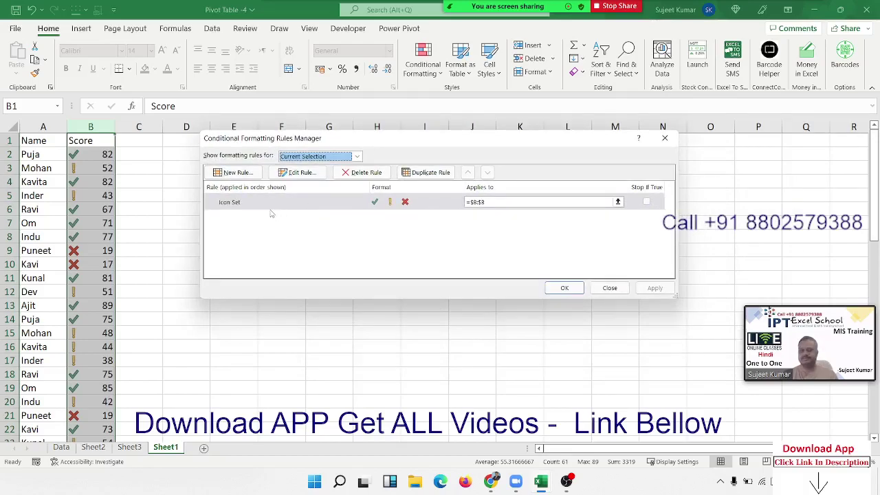
double_click(271, 207)
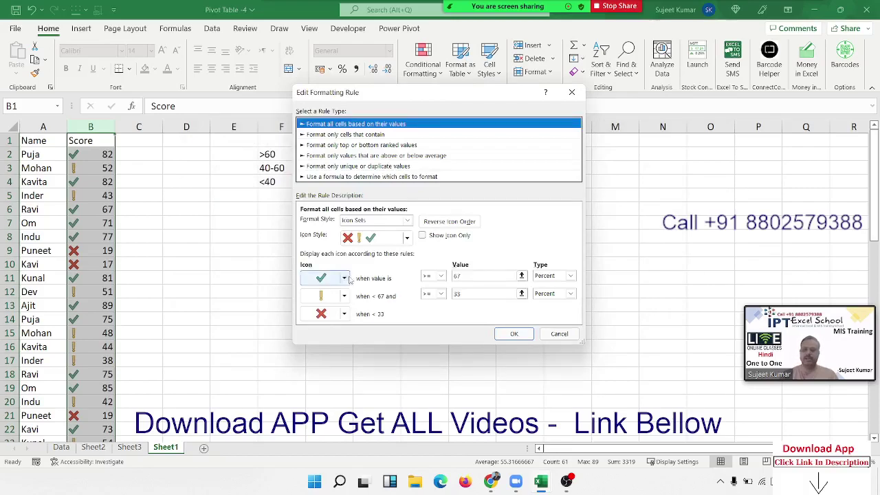
click(450, 276)
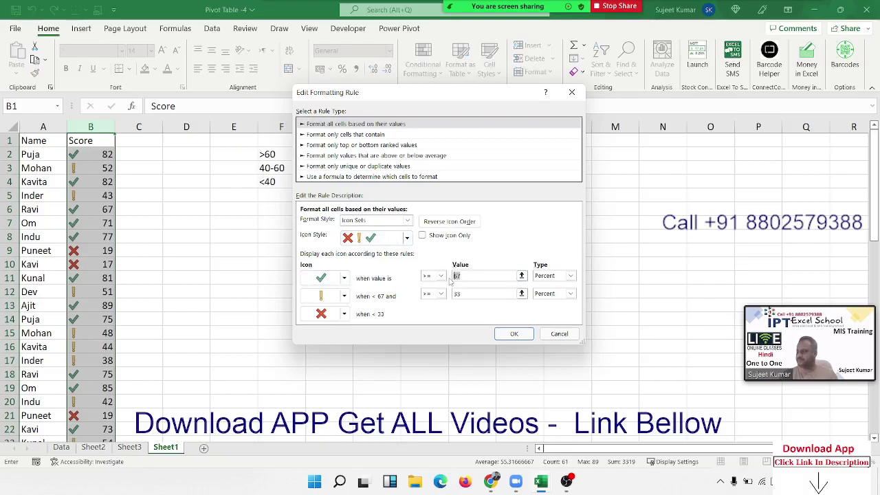
key(Return)
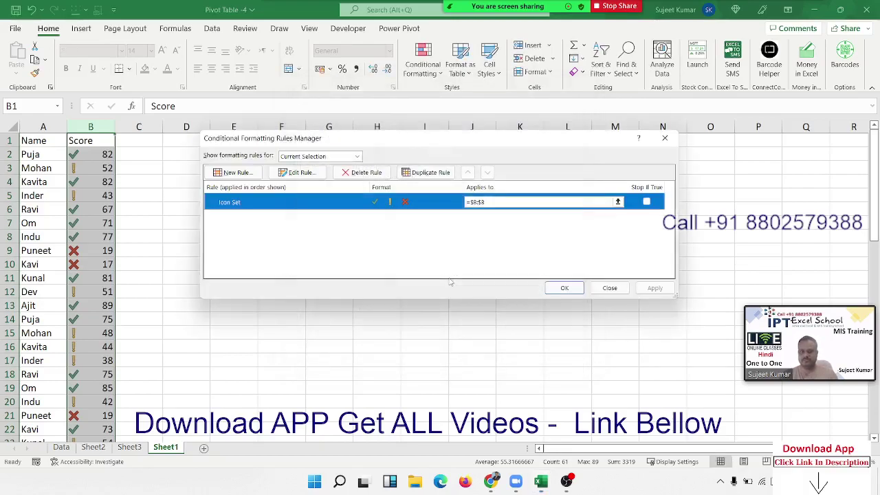
key(Return)
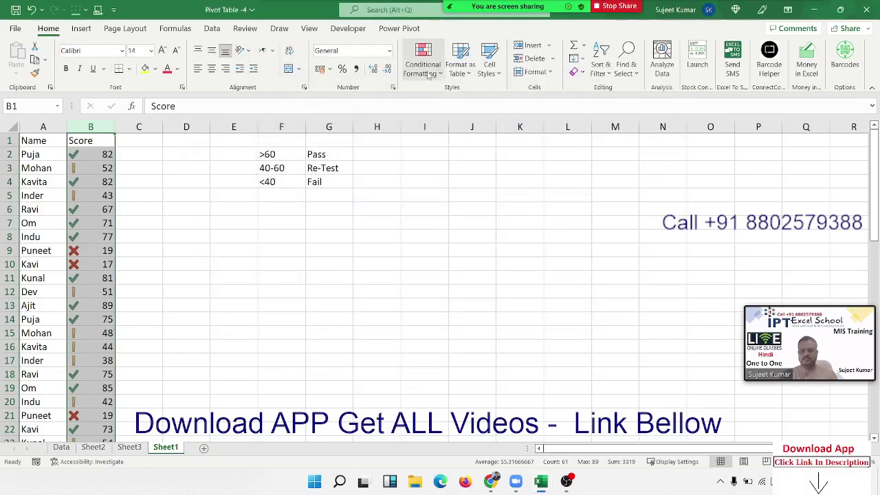
click(426, 69)
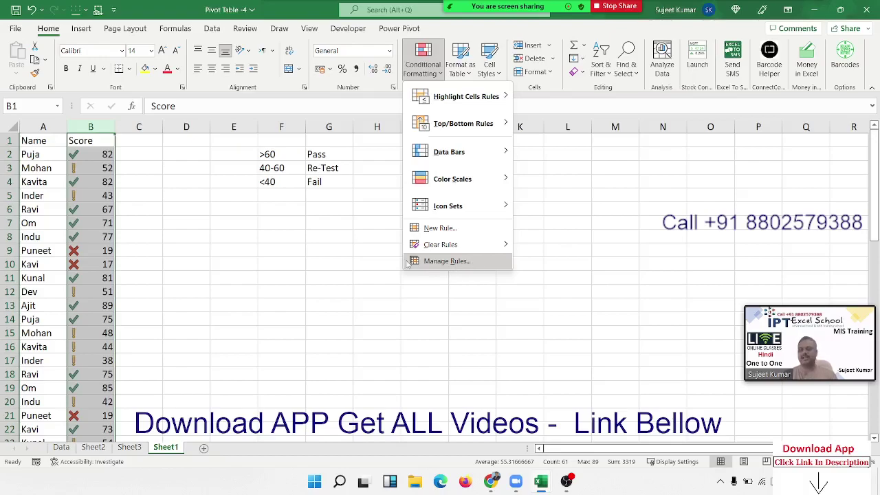
Edit the Icon Set rule and change both threshold types to Number.
click(434, 262)
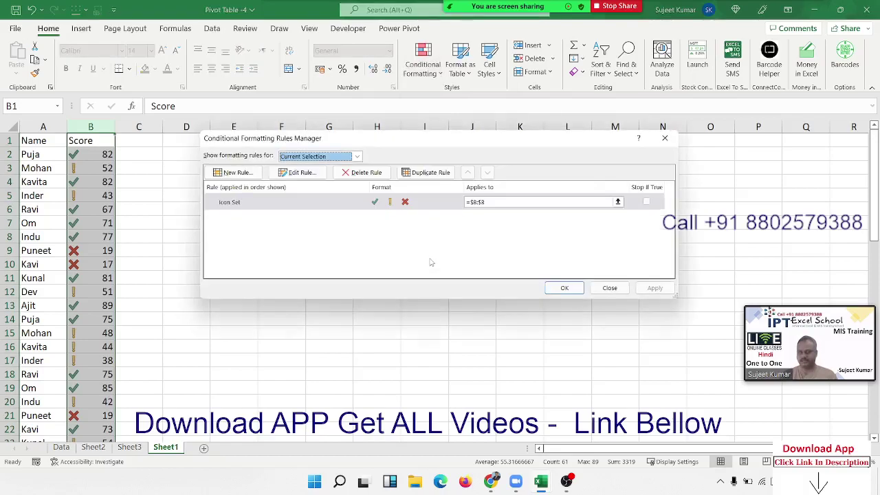
click(365, 204)
double_click(365, 204)
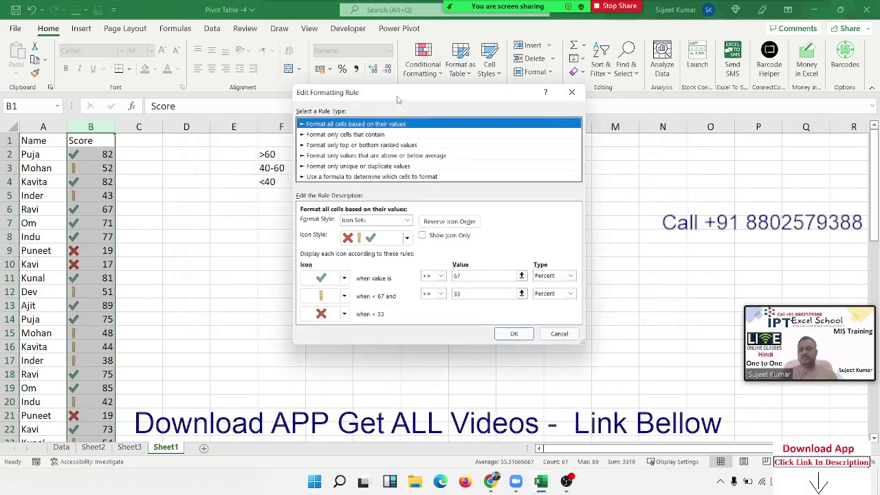
drag(397, 99, 350, 95)
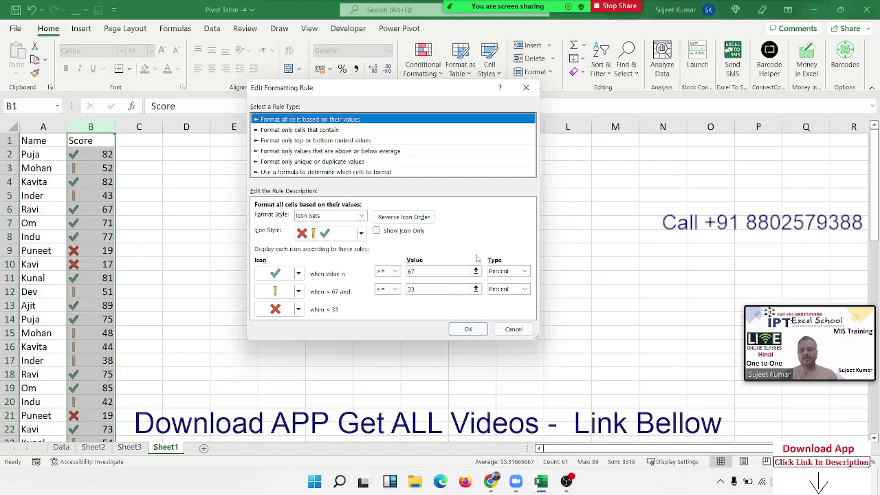
click(507, 272)
click(500, 281)
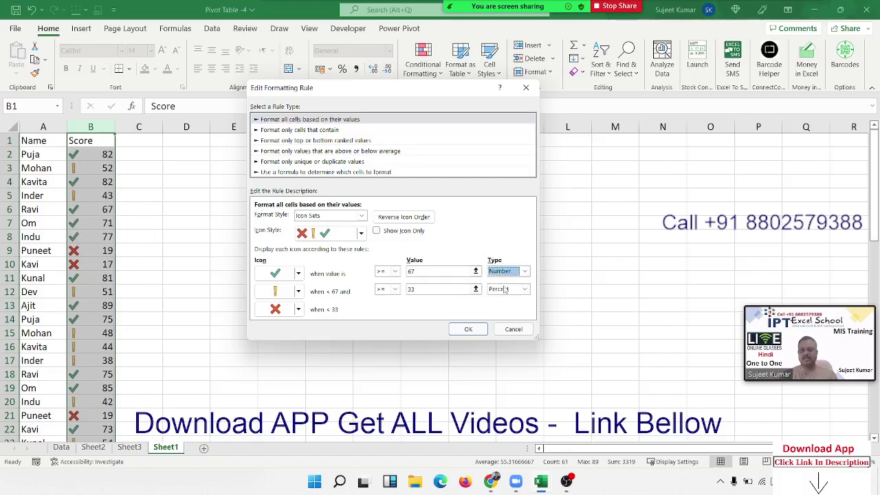
click(506, 289)
click(504, 300)
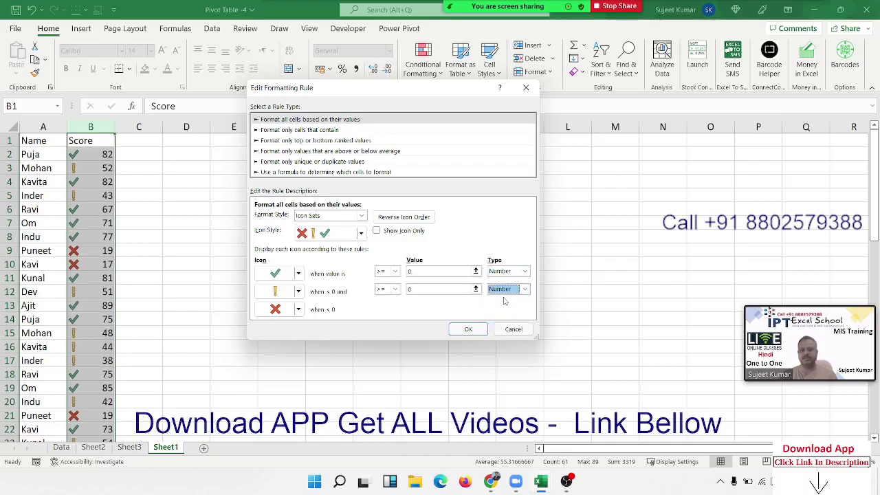
click(429, 271)
mouse_move(381, 96)
mouse_down()
mouse_move(490, 124)
mouse_move(487, 112)
mouse_up()
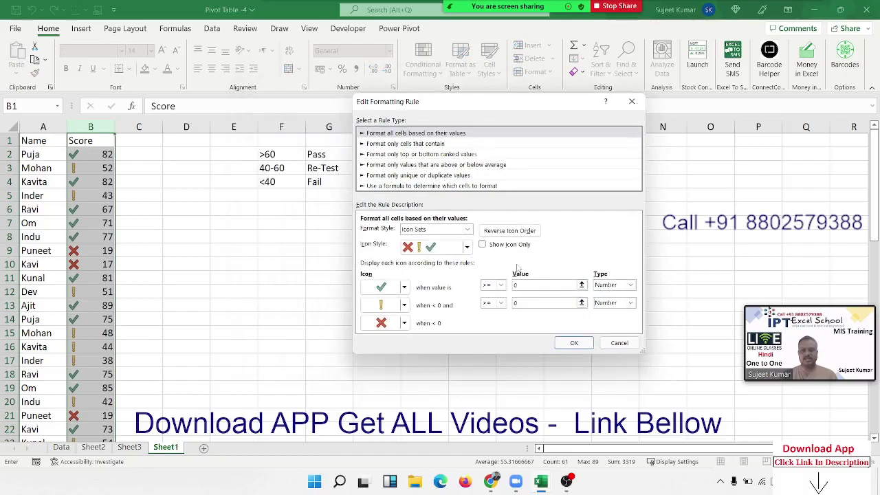
Set the tick for values > 60 and the exclamation for >= 40, then apply the rule.
click(499, 285)
click(494, 302)
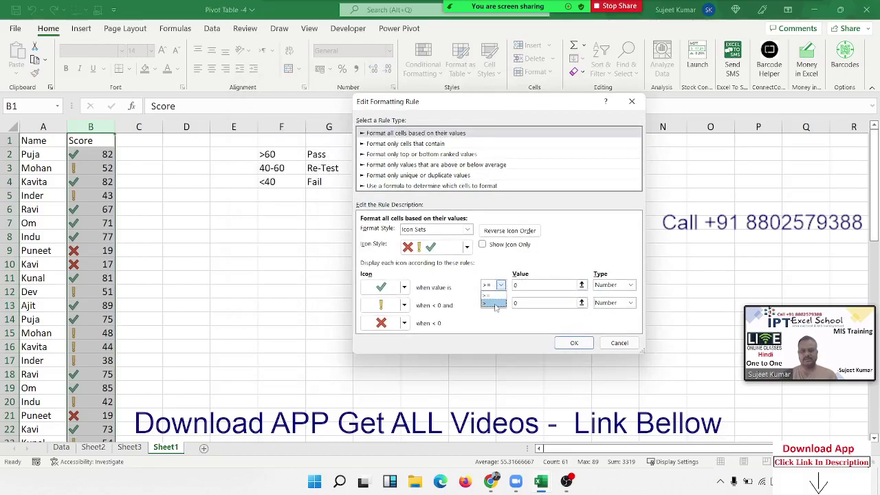
key(Tab)
text(60)
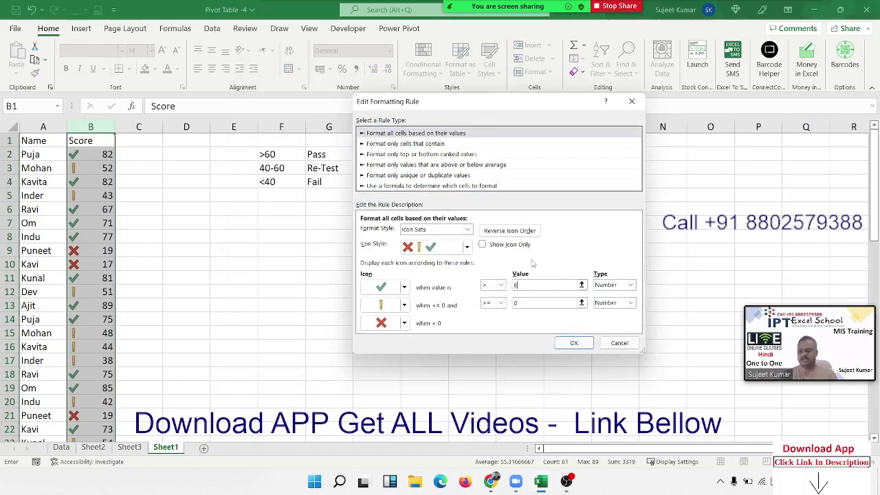
click(499, 303)
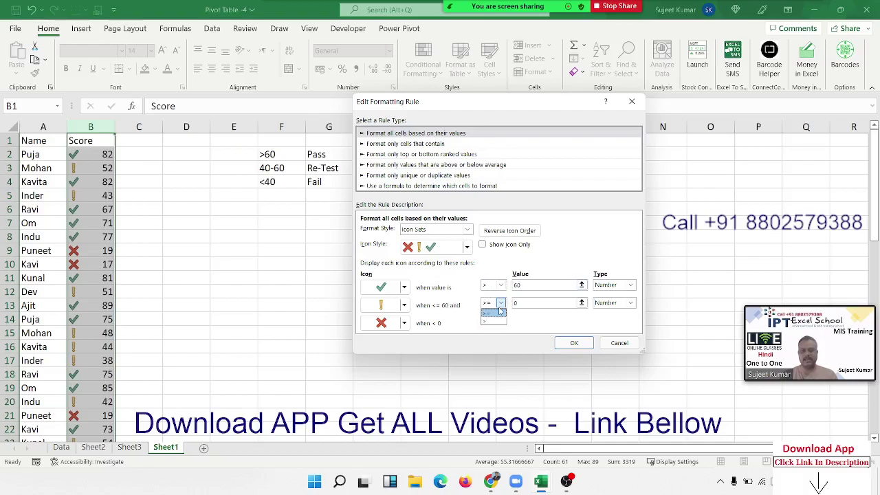
click(492, 320)
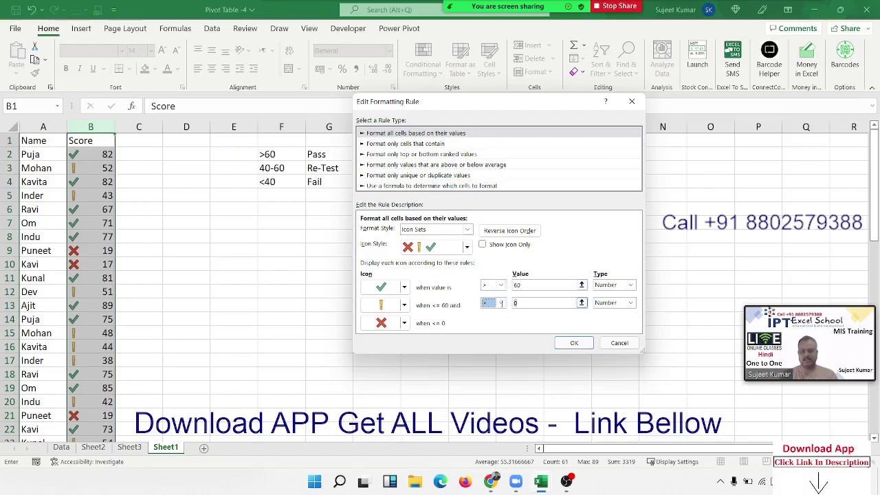
key(Tab)
text(40)
click(581, 303)
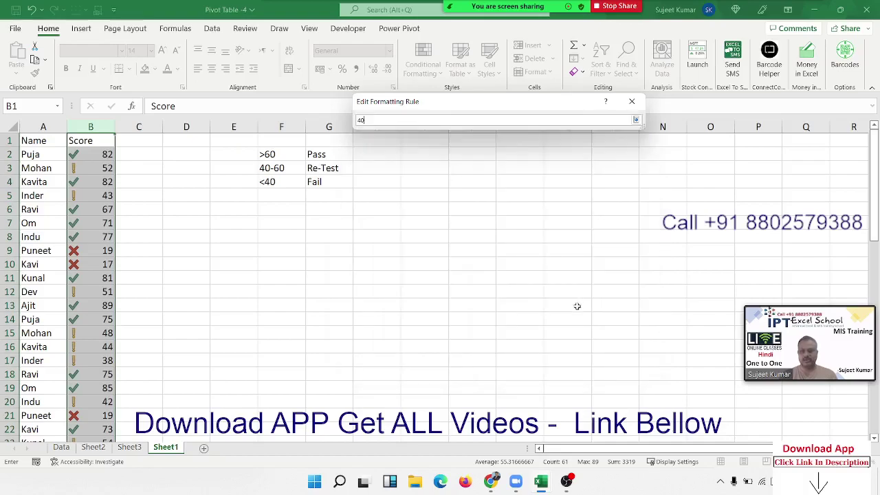
click(636, 120)
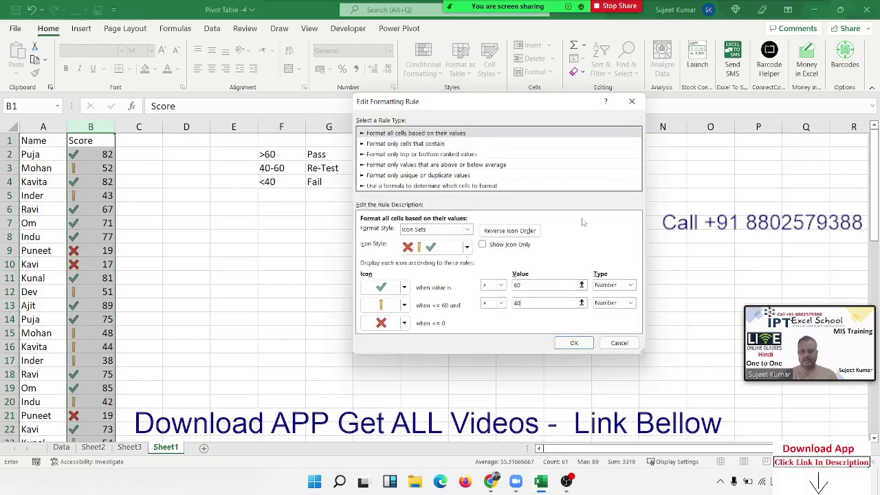
click(500, 303)
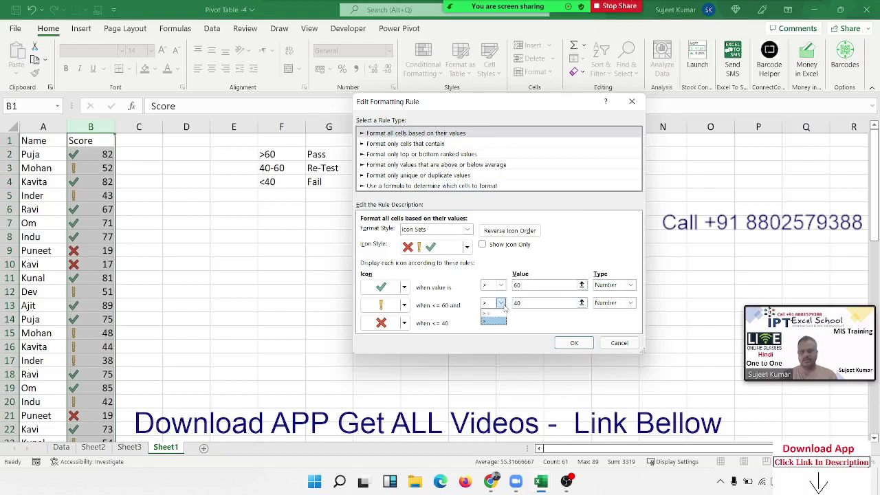
click(500, 313)
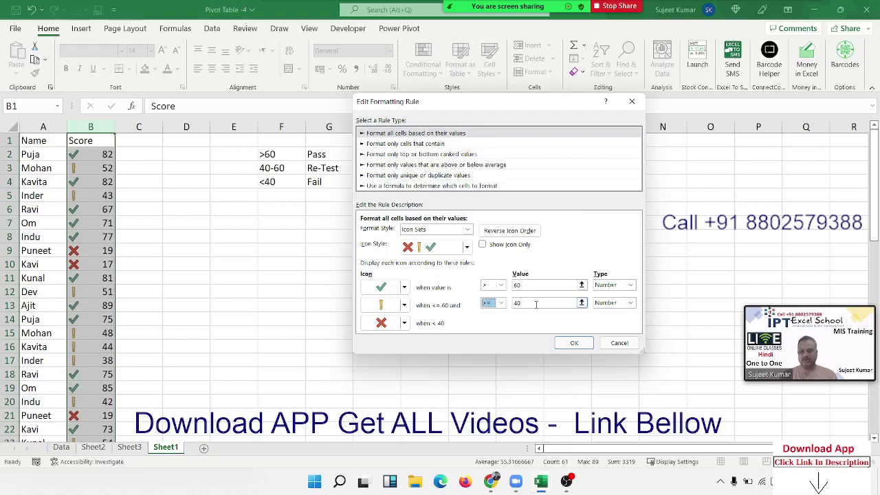
click(536, 305)
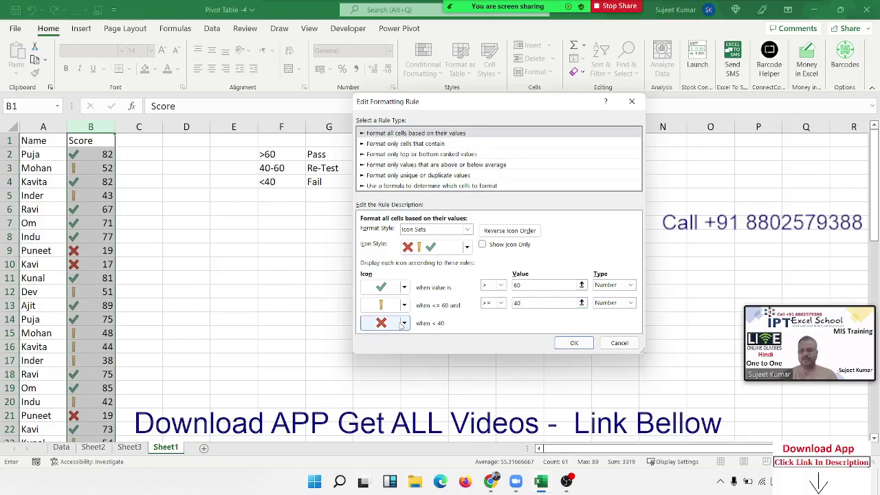
click(583, 345)
click(655, 289)
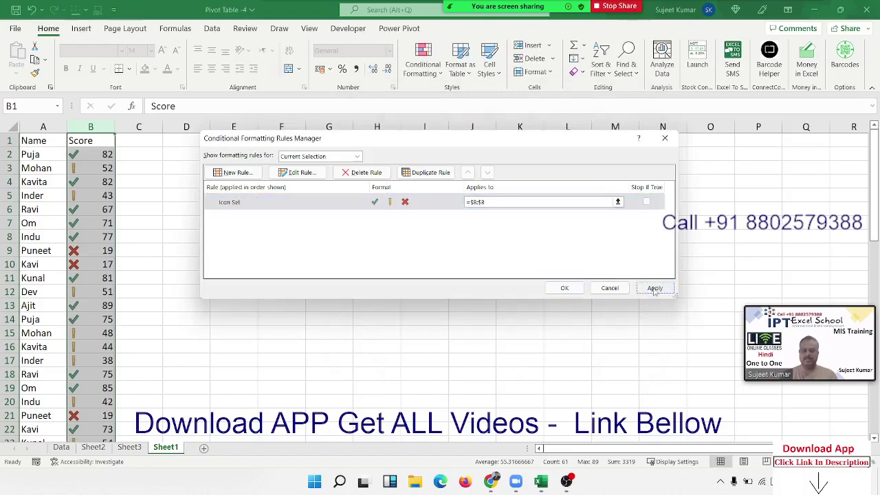
Close the rules manager and enter 3, 2 and 1 in cells E2:E4.
click(565, 288)
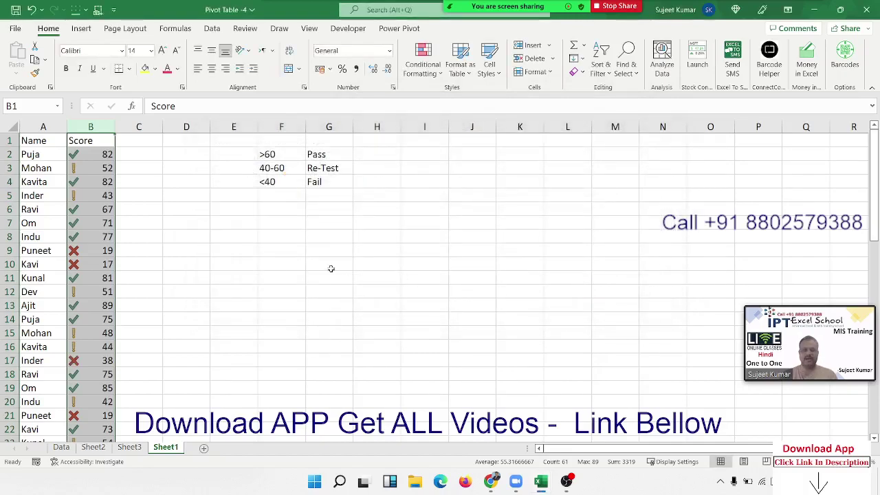
click(328, 267)
click(242, 153)
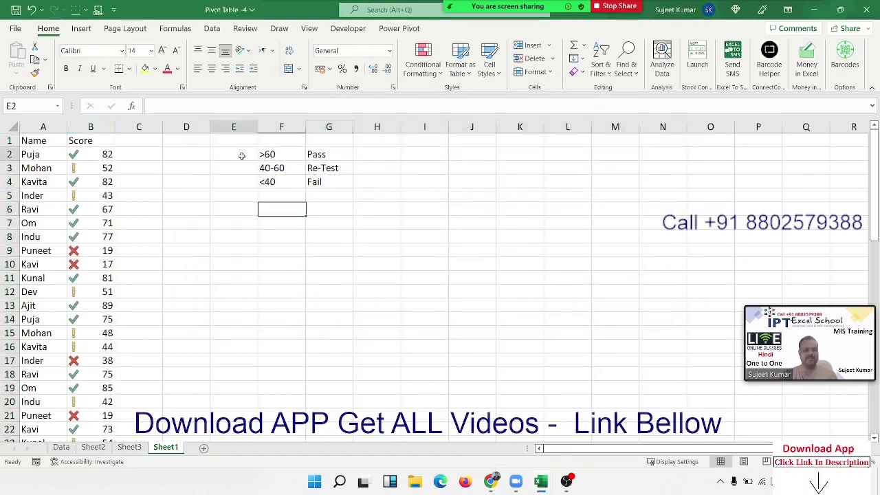
text(3)
key(Return)
text(2)
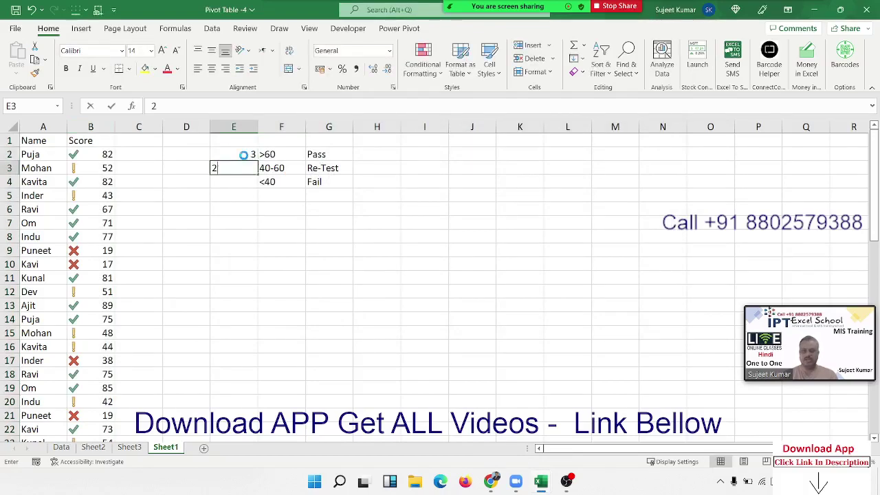
key(Return)
text(1)
key(Return)
key(Up)
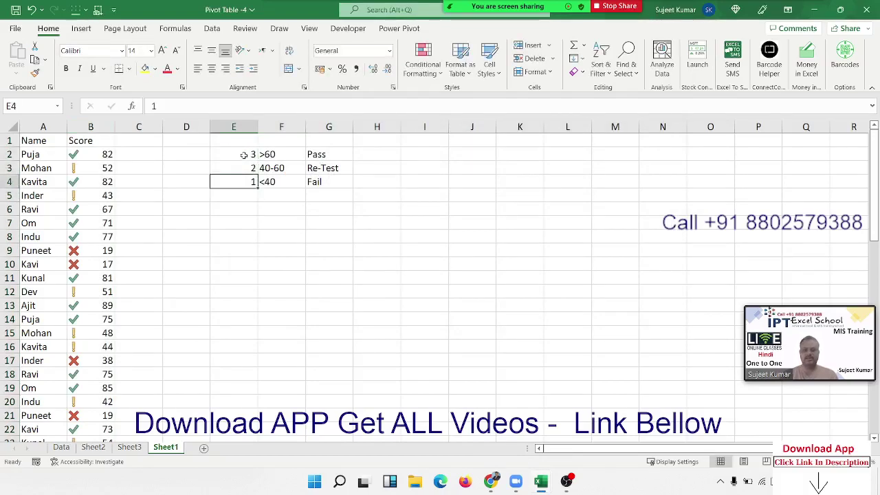
shift+click(244, 155)
Apply the check, exclamation and cross icon set to E2:E4.
click(426, 59)
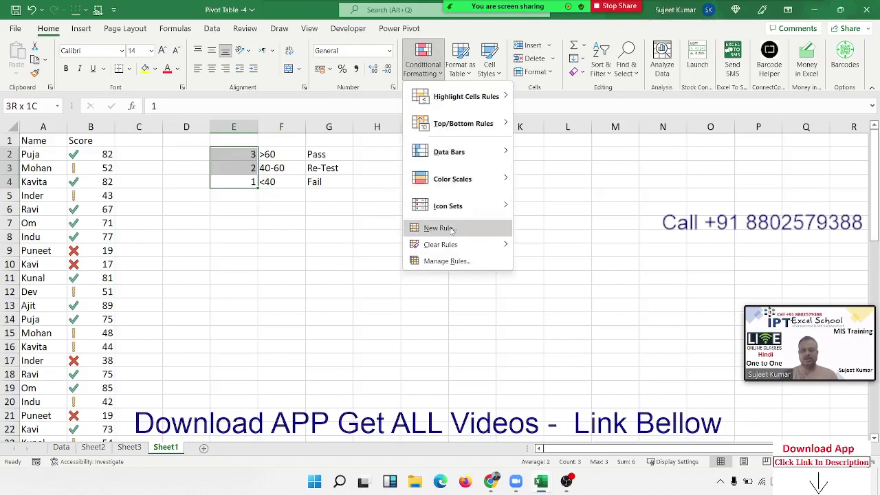
mouse_move(454, 207)
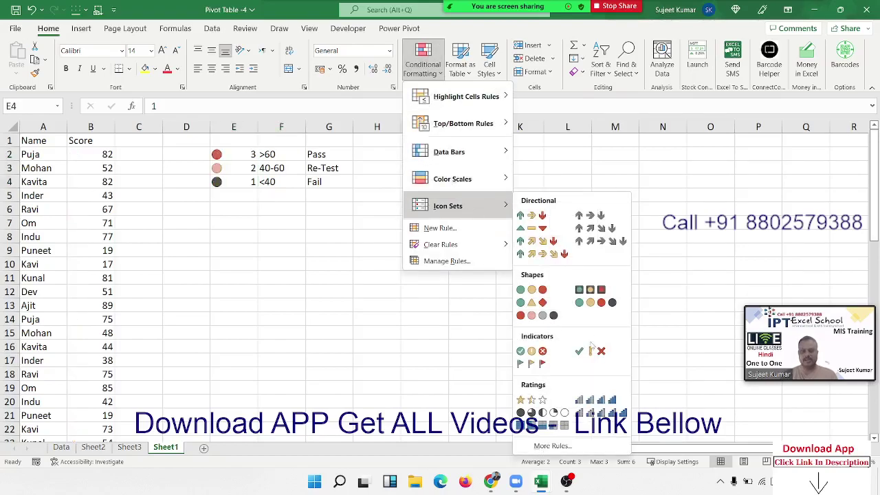
click(589, 351)
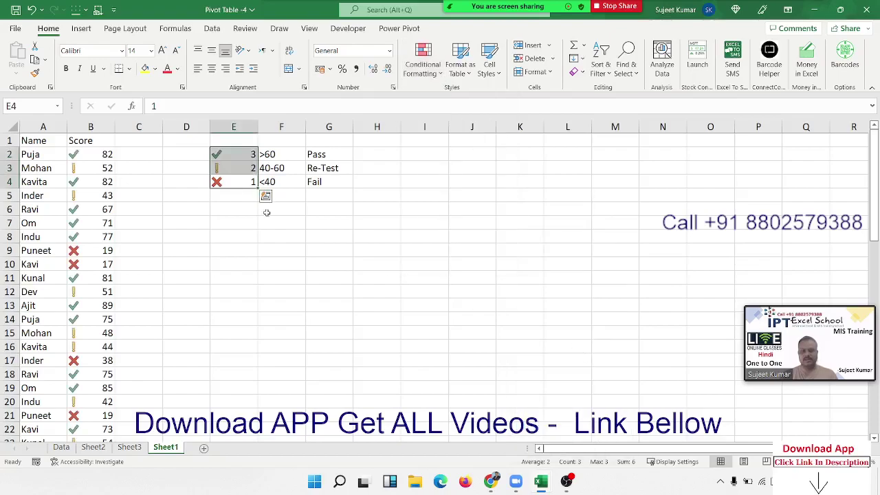
click(423, 65)
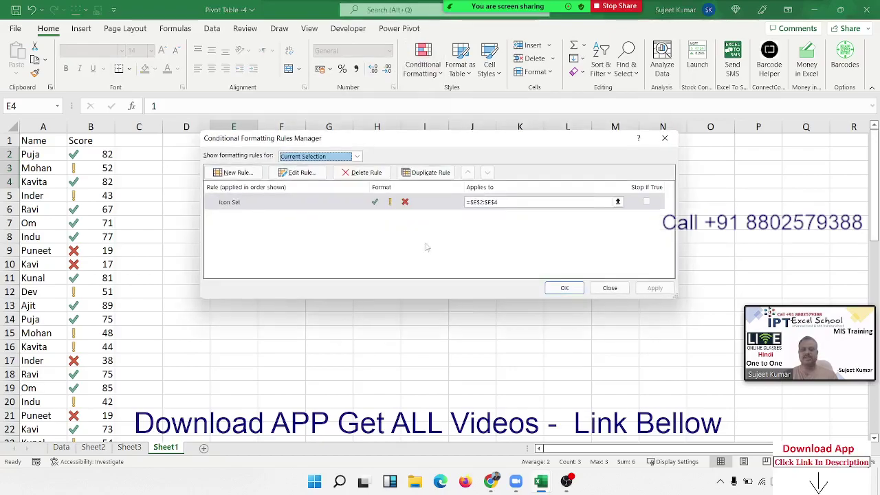
Turn on Show Icon Only in the E2:E4 icon-set rule and close the rules manager.
double_click(344, 200)
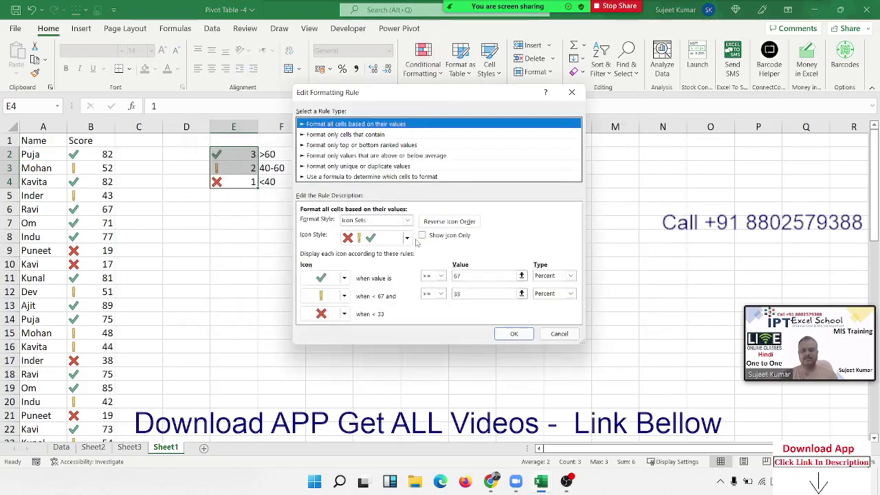
click(421, 235)
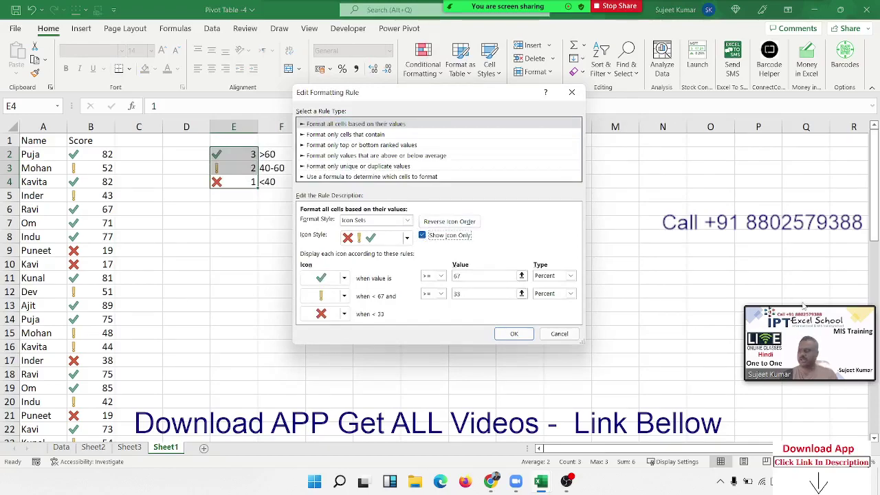
key(Return)
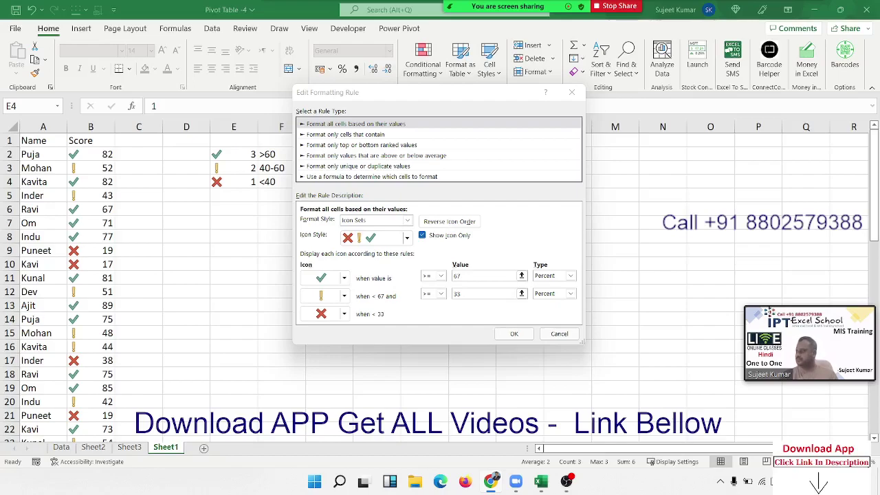
click(507, 334)
click(655, 288)
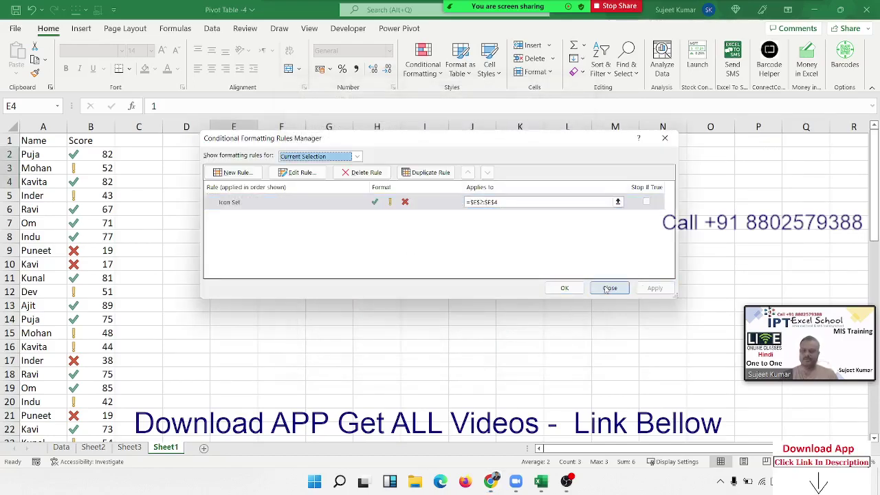
click(582, 288)
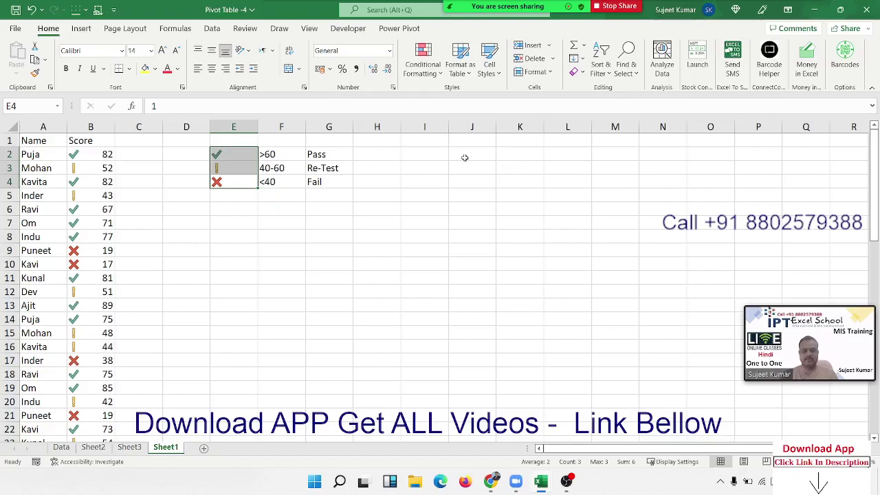
Copy the Name/Score header and first nine rows from A1:B10 to J1.
click(130, 448)
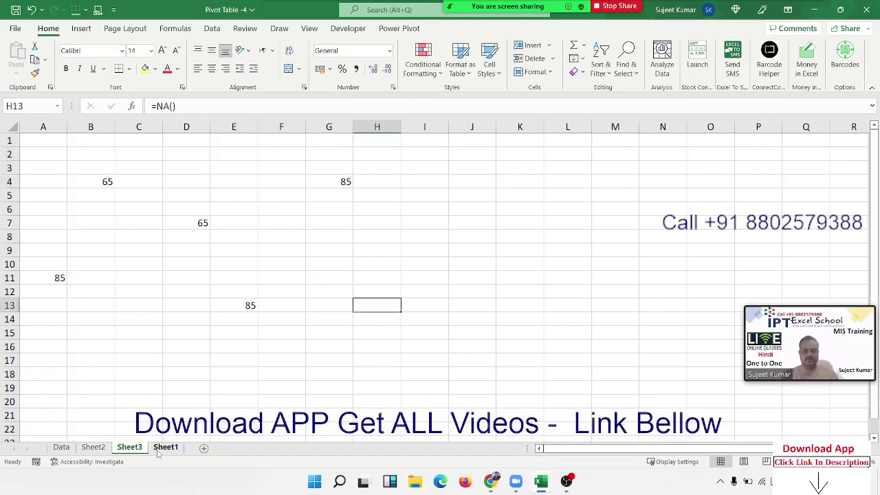
click(159, 450)
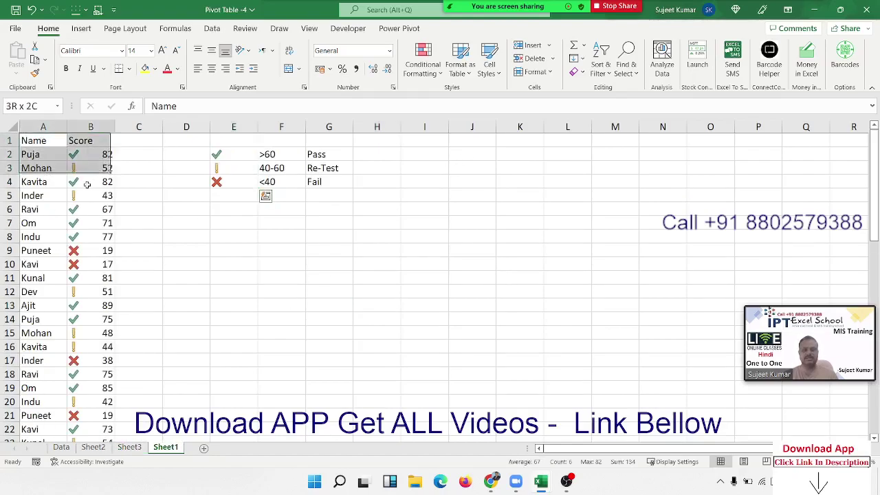
drag(43, 140, 93, 264)
key(ctrl+c)
click(471, 140)
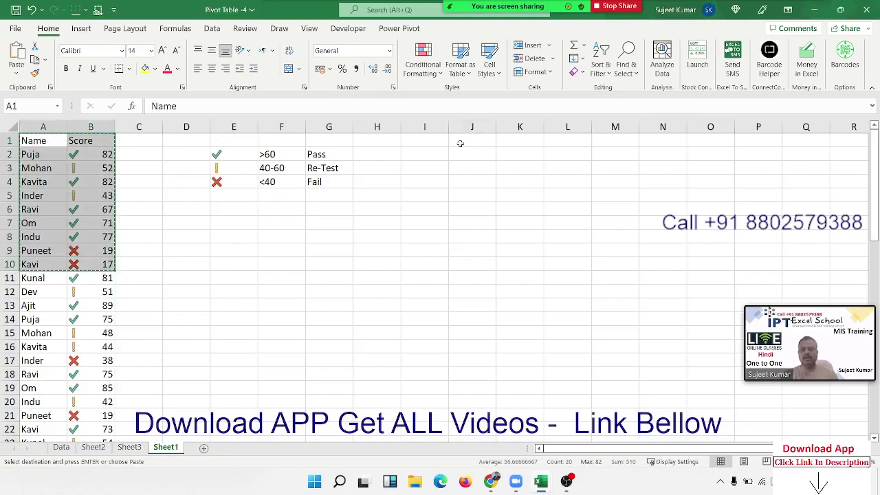
key(ctrl+v)
Try Clear Rules from Entire Sheet on the copied scores, then undo it.
click(507, 151)
drag(506, 169, 520, 264)
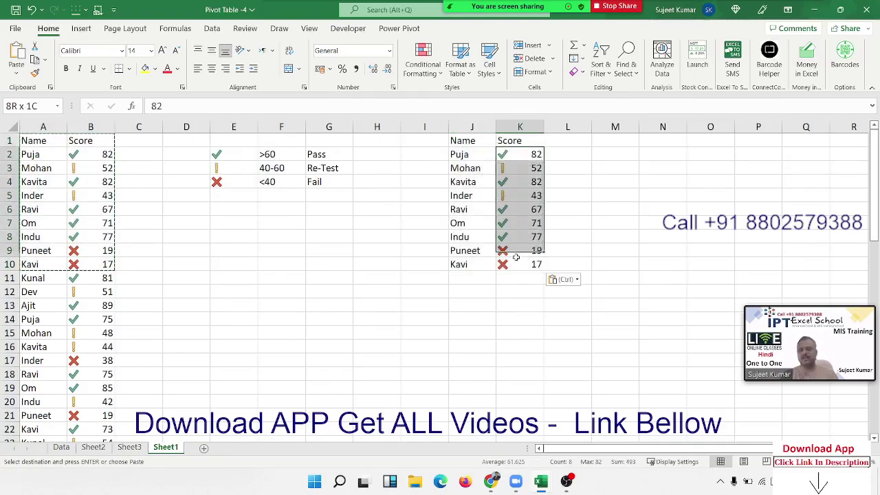
click(427, 77)
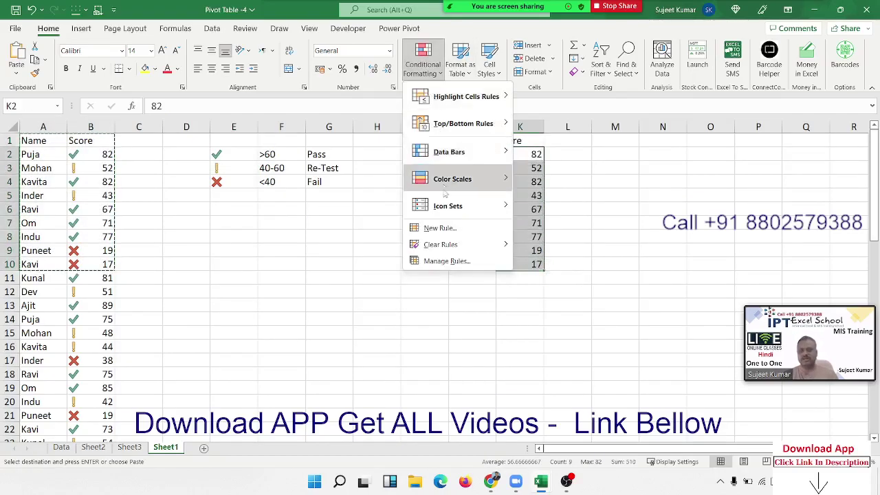
mouse_move(472, 244)
click(536, 262)
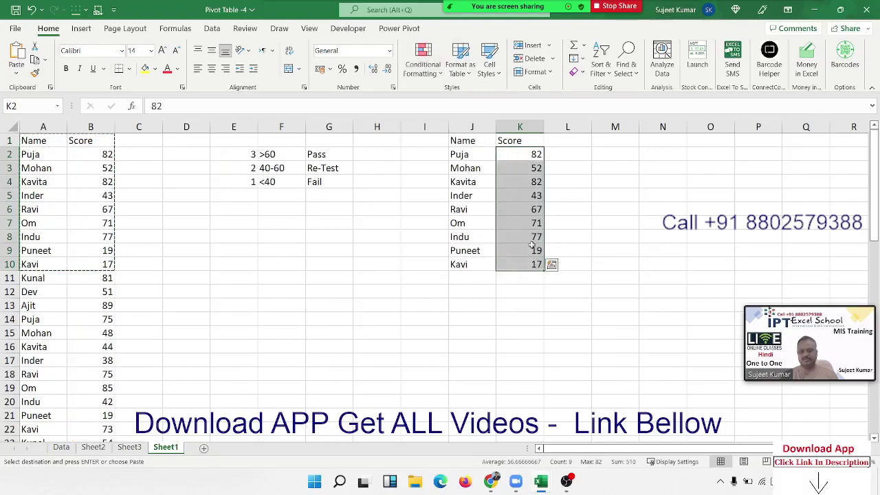
key(ctrl+z)
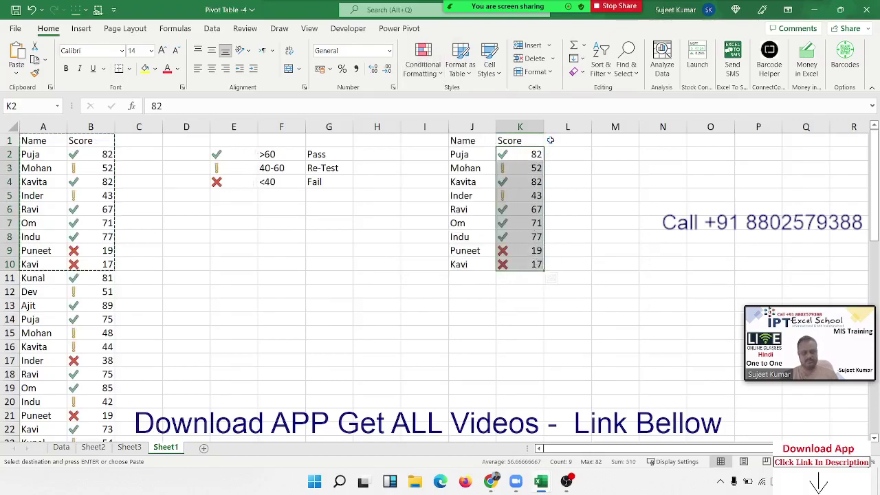
click(422, 75)
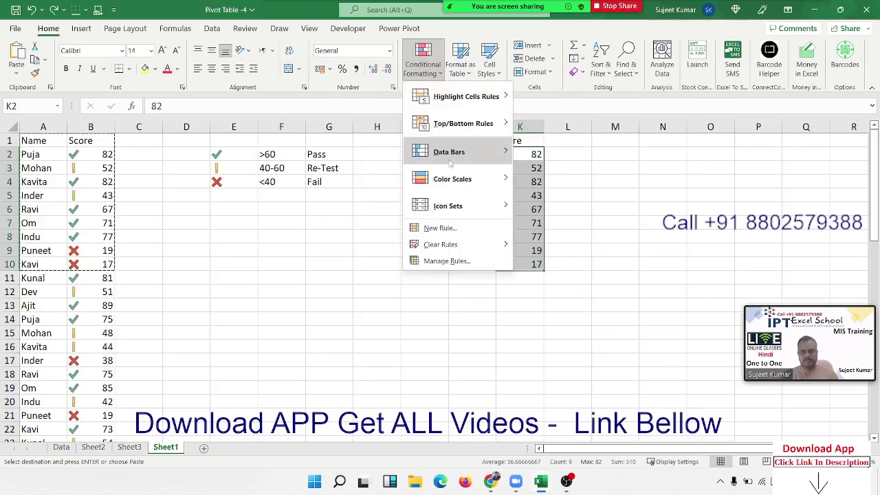
click(340, 245)
click(236, 152)
Review the E2:E4 icon-set rule in Manage Rules and close it unchanged.
drag(236, 153, 234, 180)
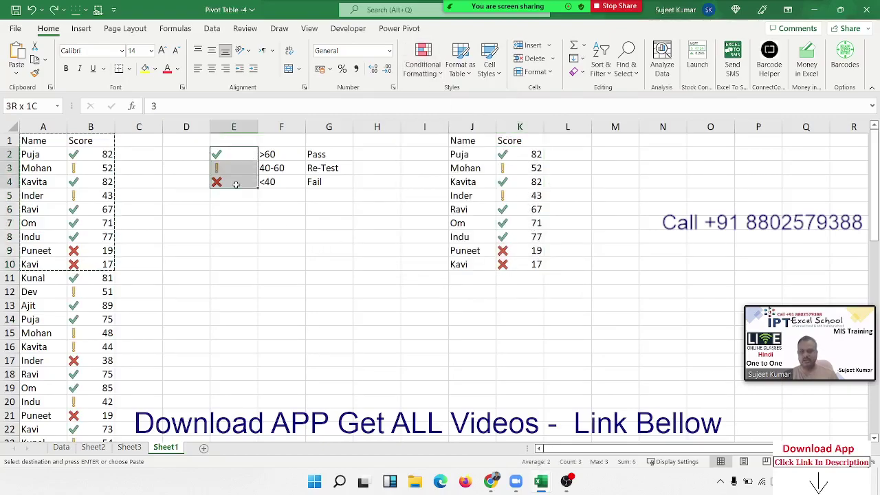
click(422, 65)
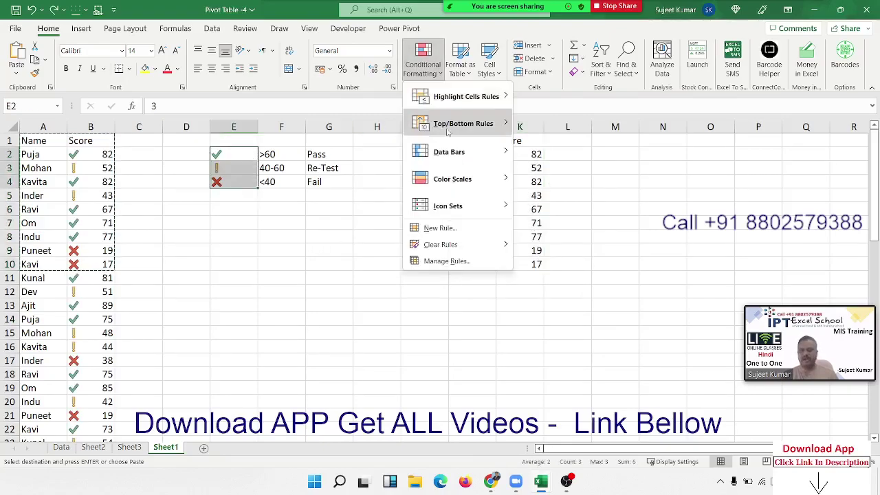
click(447, 261)
double_click(448, 202)
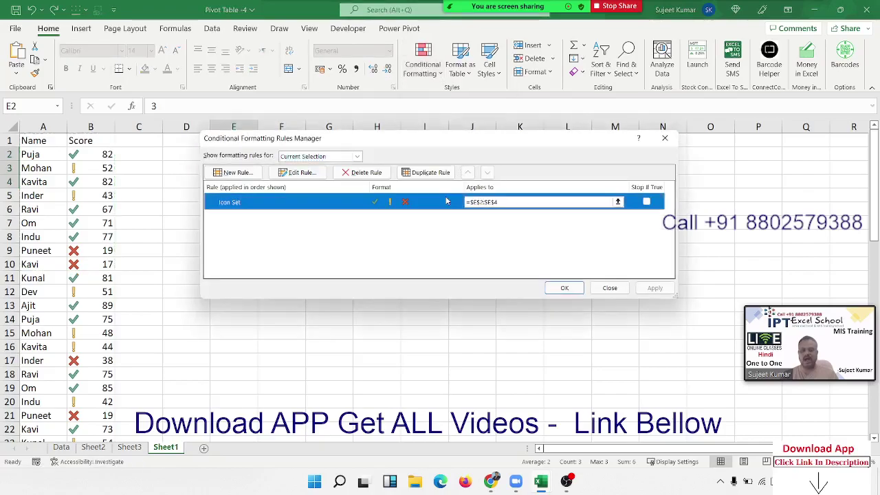
drag(415, 100, 504, 168)
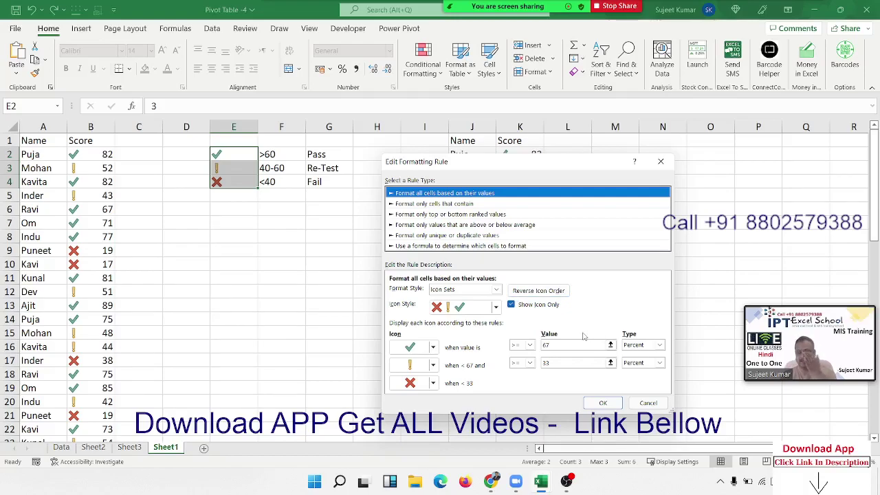
click(650, 402)
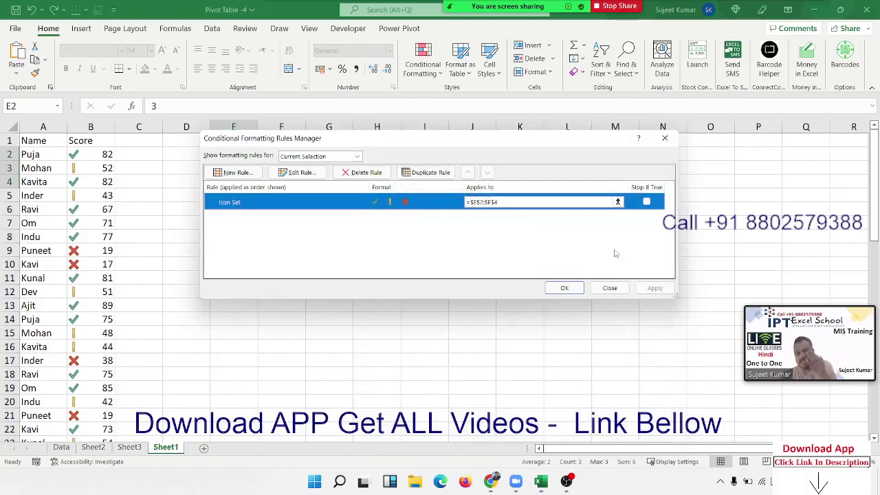
click(614, 290)
Clear the conditional formatting rules from K2:K10 and autofit column K.
drag(533, 156, 524, 267)
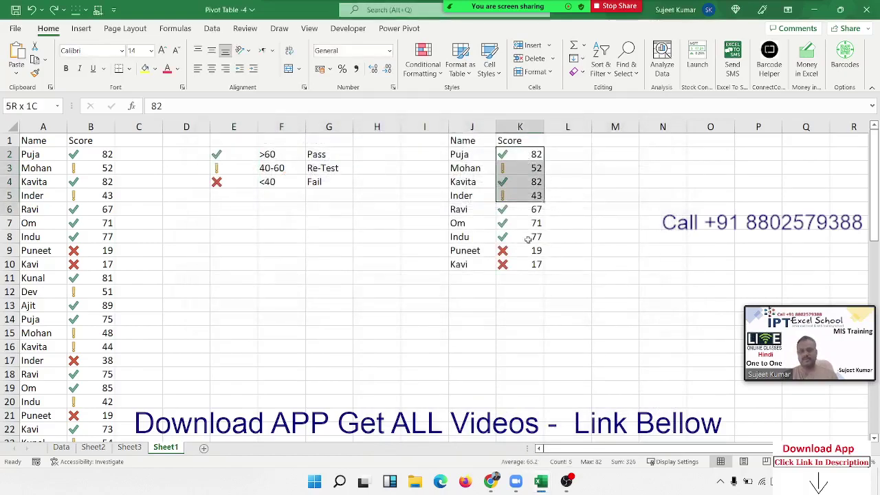
click(422, 62)
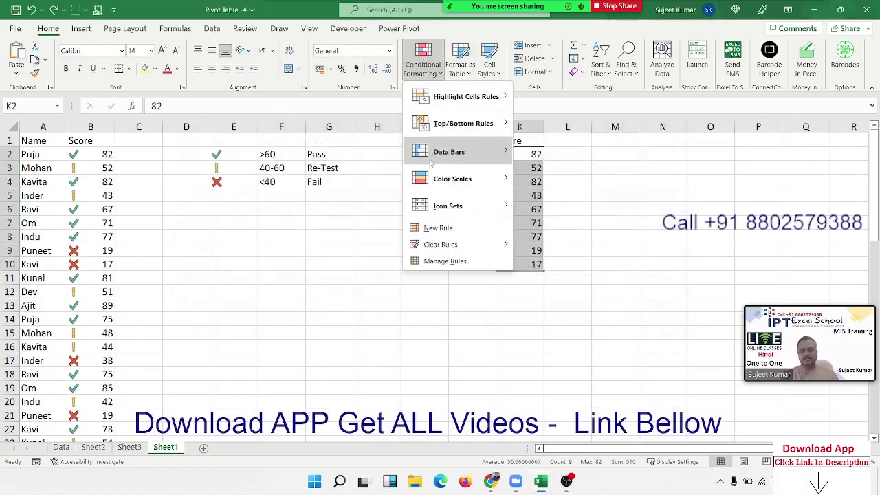
mouse_move(444, 246)
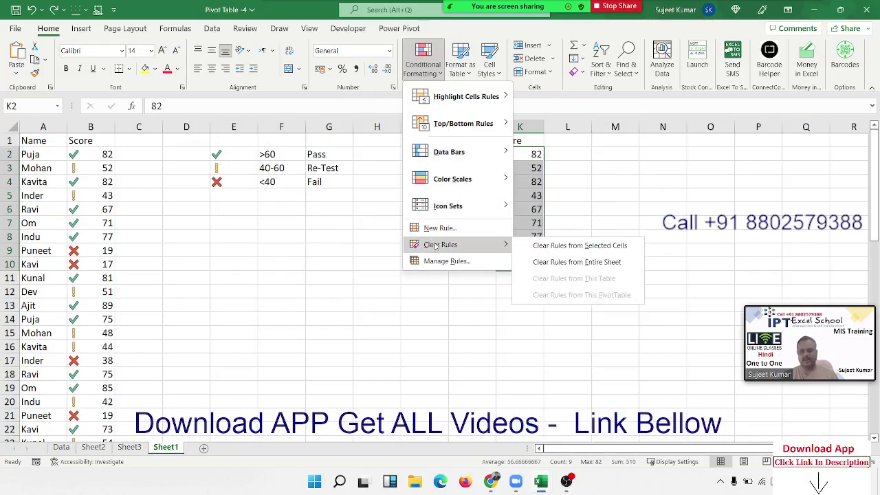
click(564, 245)
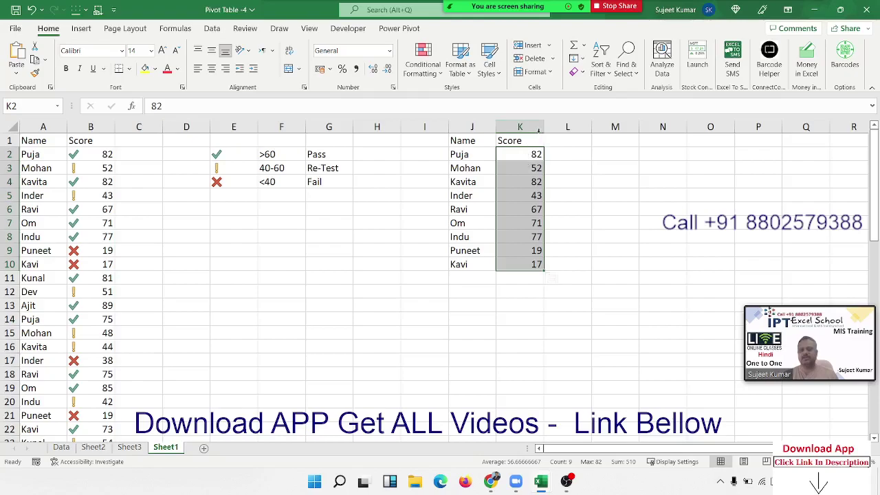
double_click(543, 127)
drag(543, 155, 540, 260)
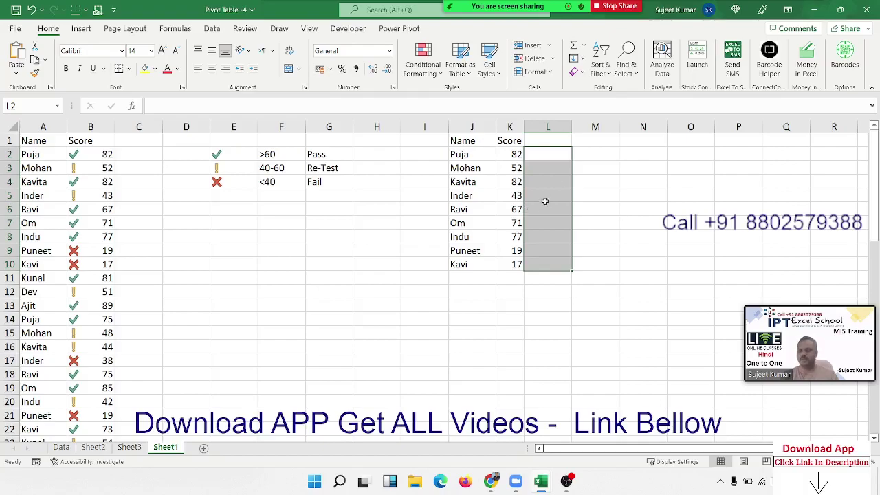
Fill L2:L10 with =K2 formulas and give them blue gradient data bars.
click(536, 159)
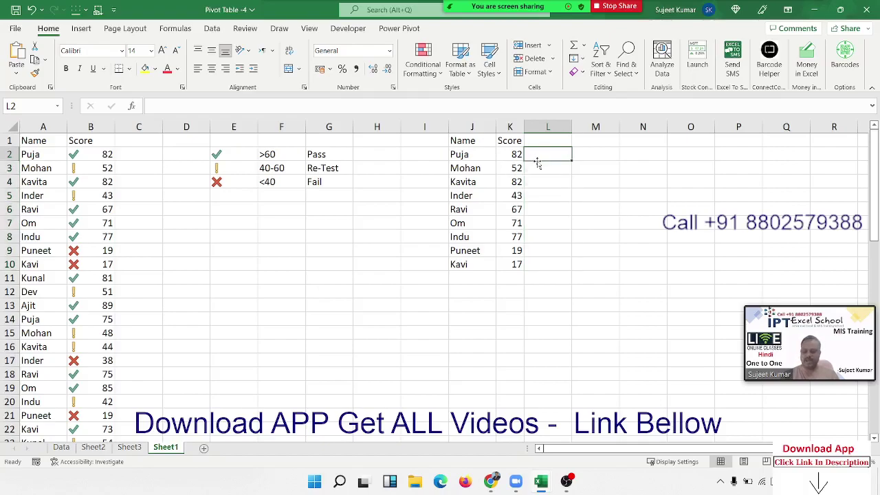
text(=)
key(Left)
key(Return)
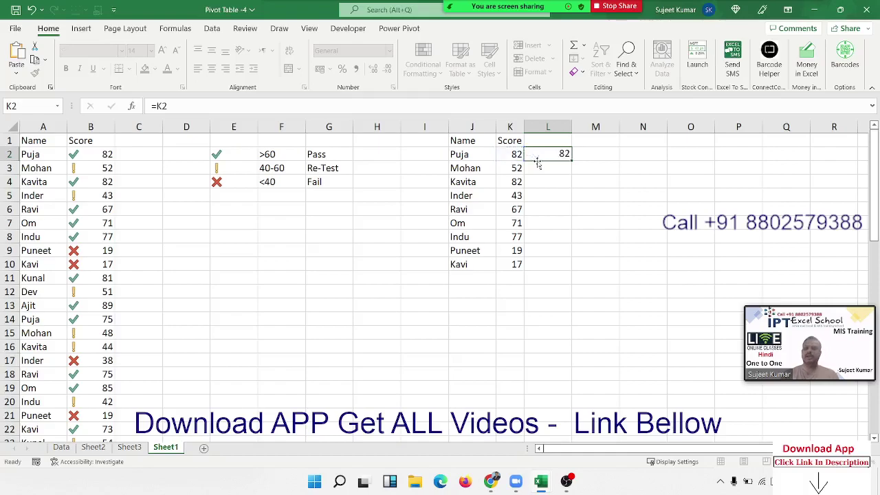
click(558, 153)
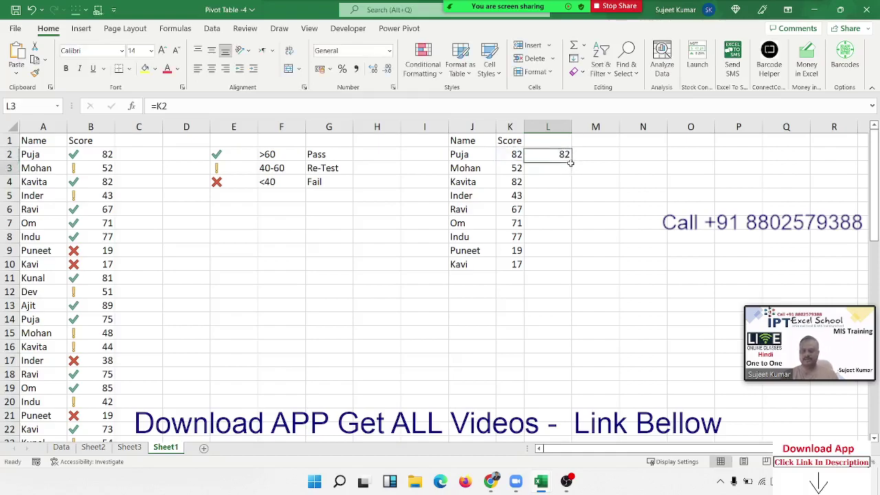
double_click(570, 160)
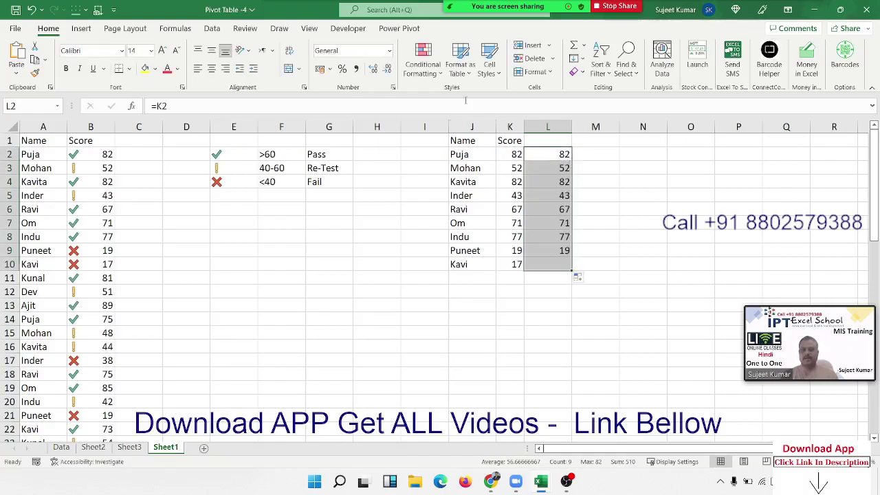
click(422, 64)
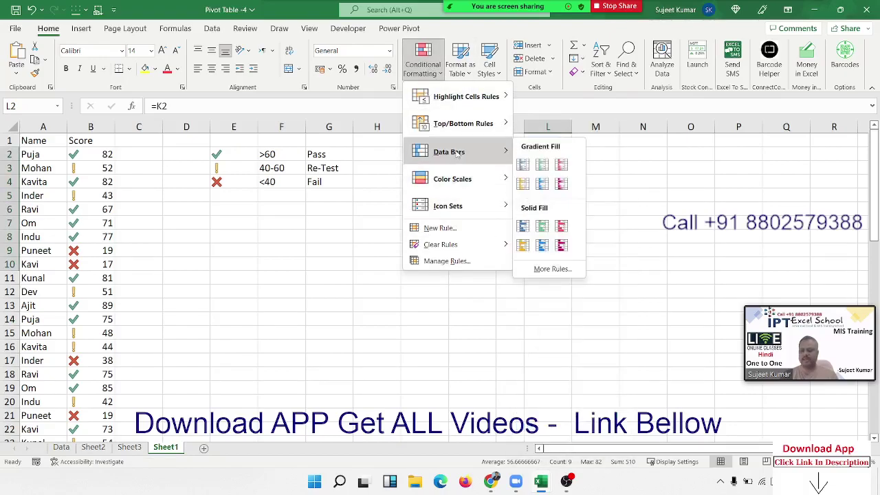
click(525, 162)
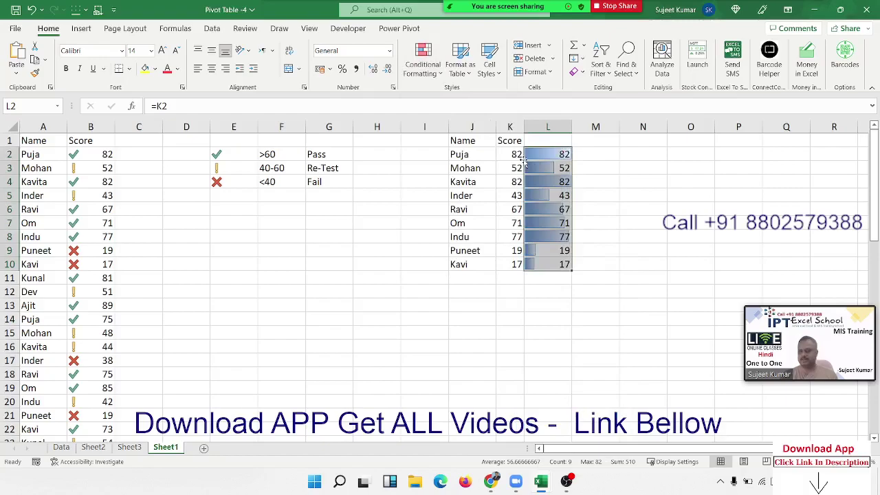
Set the L2:L10 Data Bar rule to Show Bar Only, hiding the score numbers.
click(428, 69)
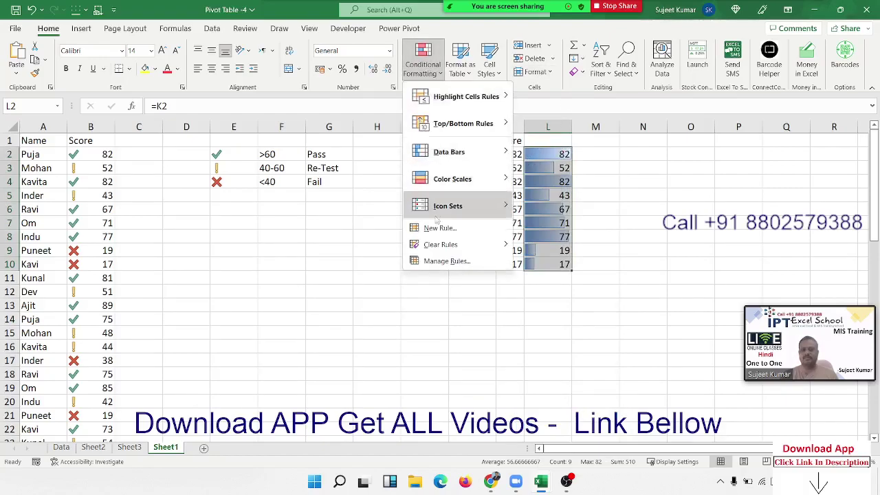
click(447, 260)
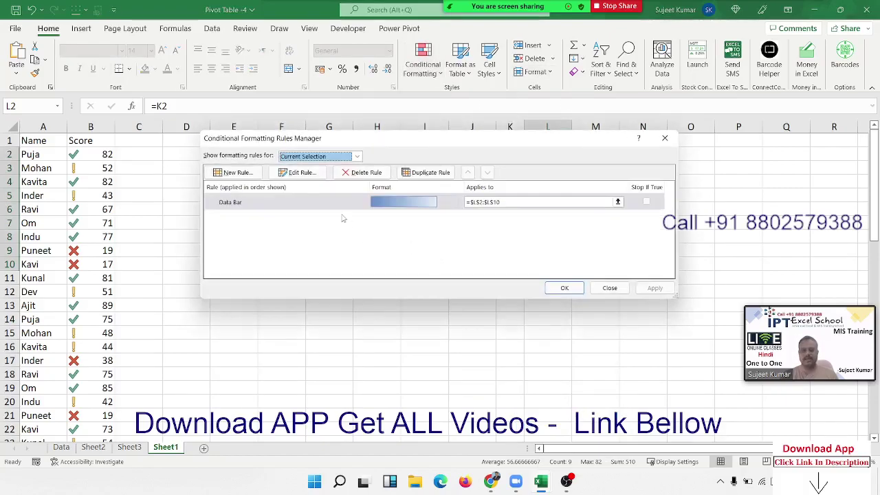
double_click(344, 203)
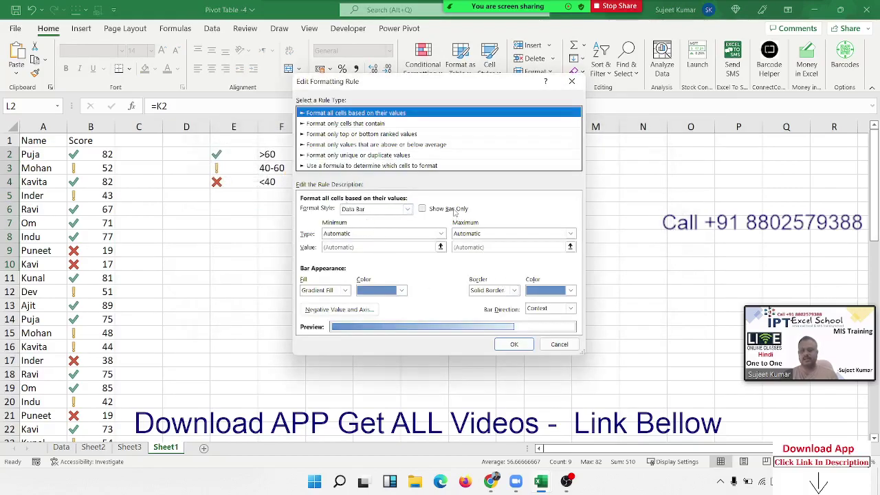
click(454, 210)
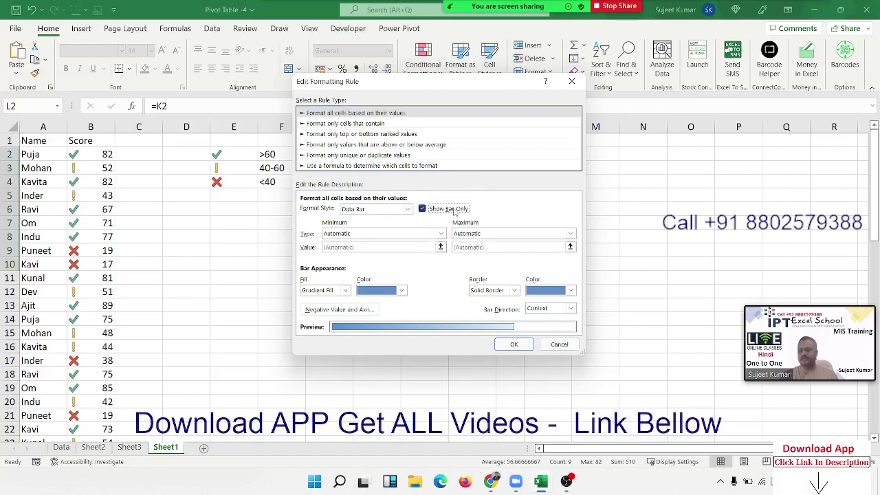
click(516, 344)
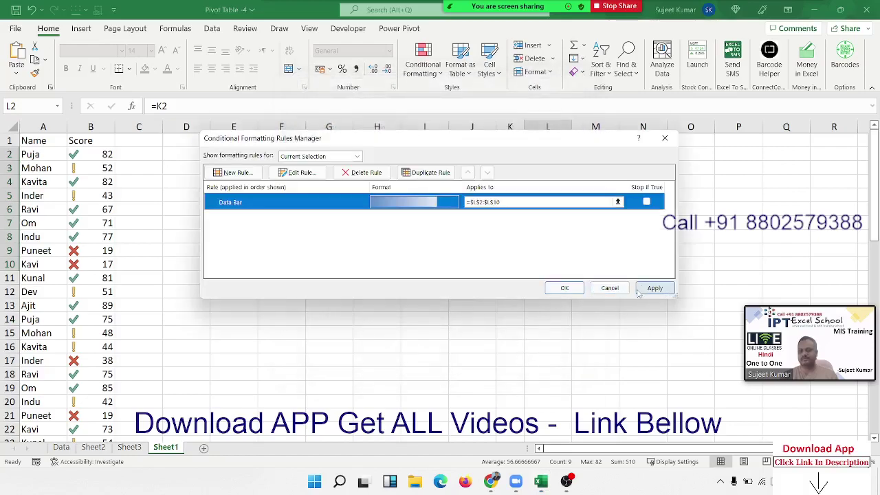
click(641, 290)
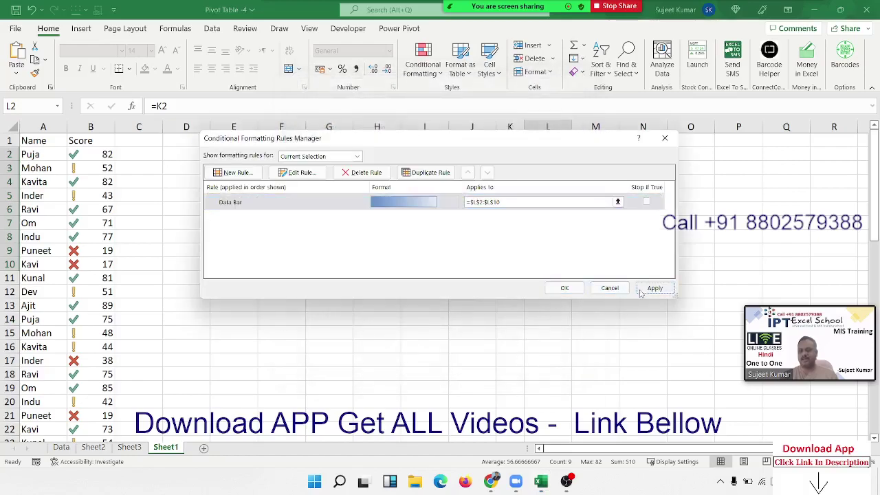
click(565, 288)
click(497, 313)
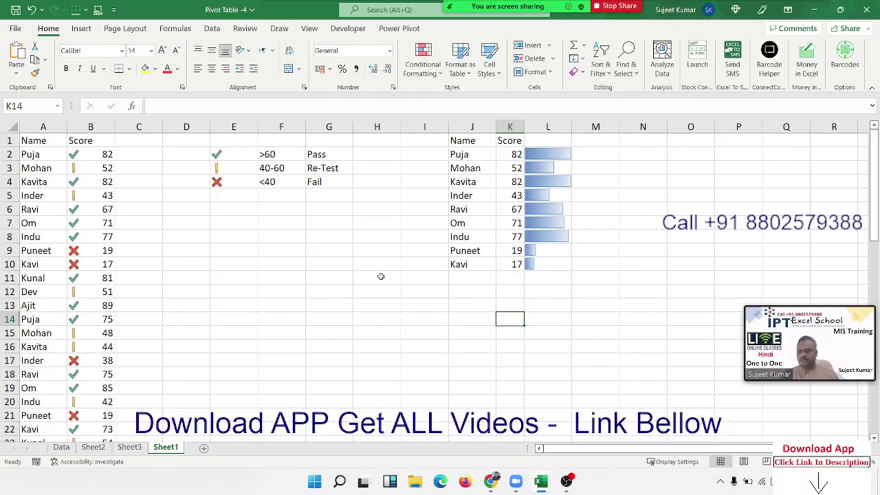
click(352, 262)
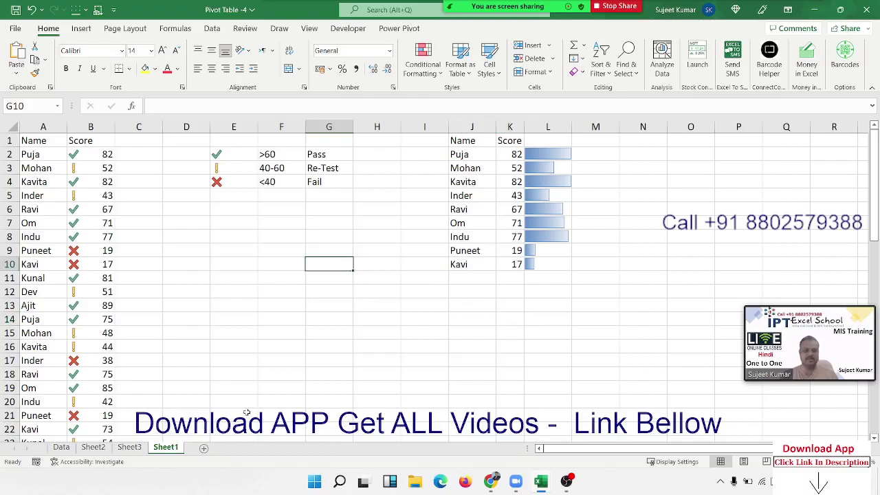
Add a blank Sheet4 and return to the Data sheet.
click(203, 447)
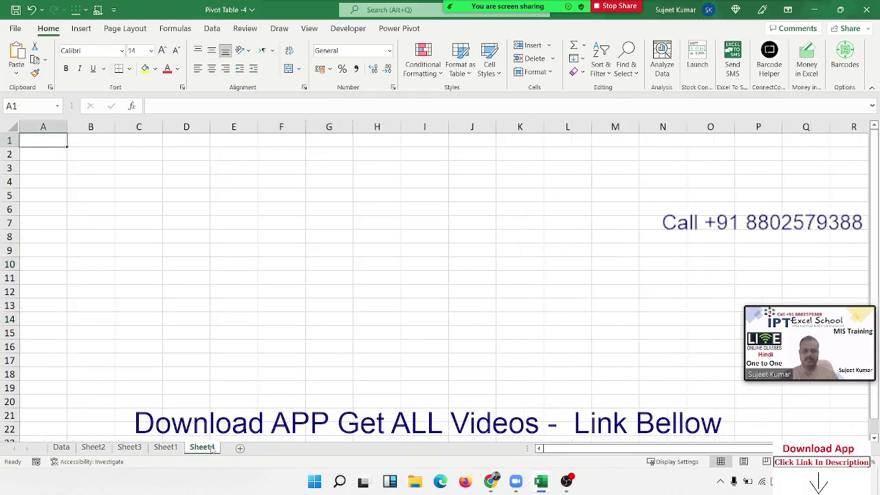
click(166, 447)
click(61, 447)
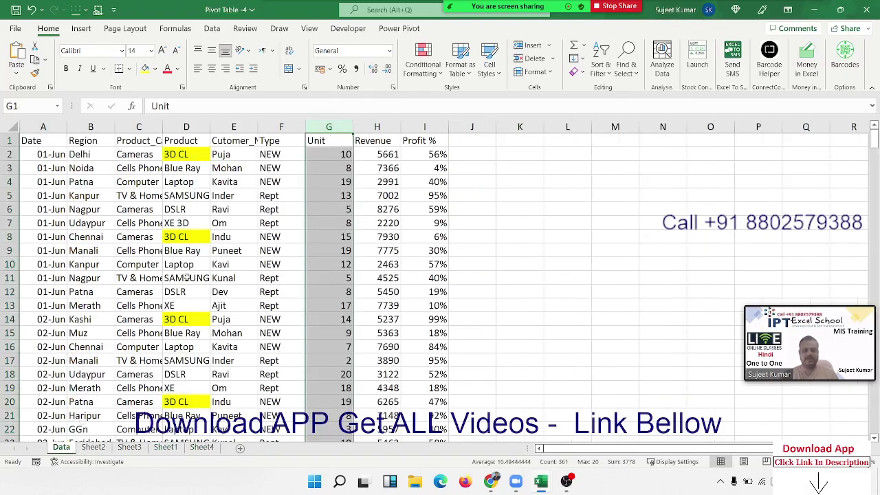
Look over the Data sheet's Blue Ray, Unit, Revenue and Profit % values.
click(195, 246)
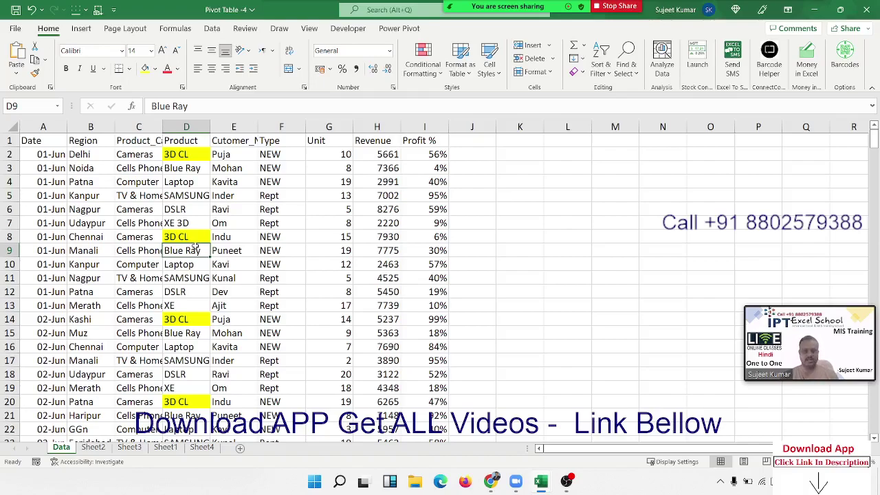
click(422, 62)
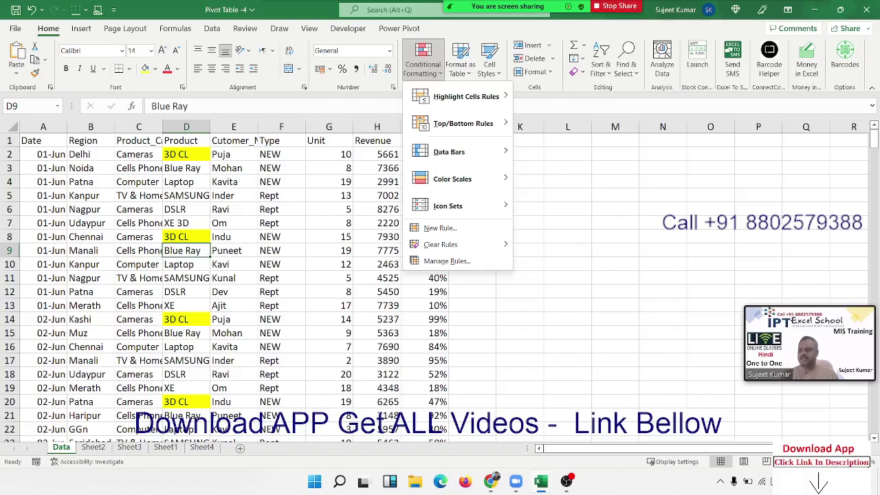
key(Escape)
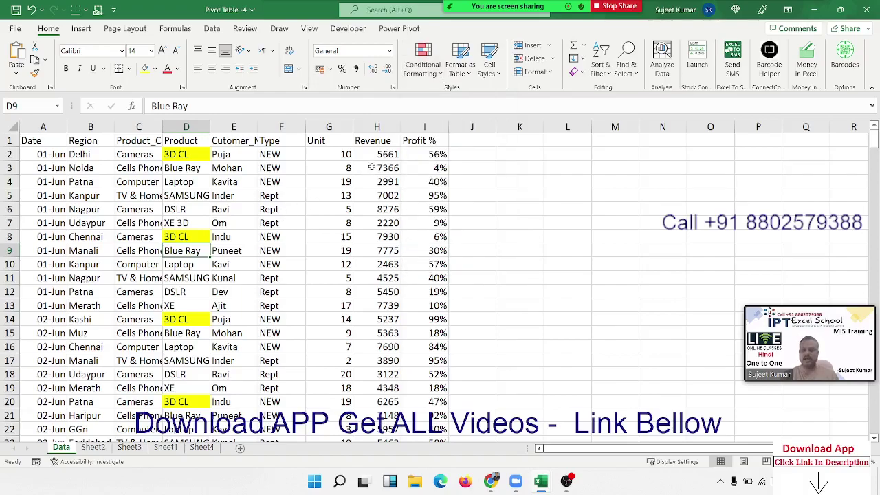
click(371, 159)
click(342, 155)
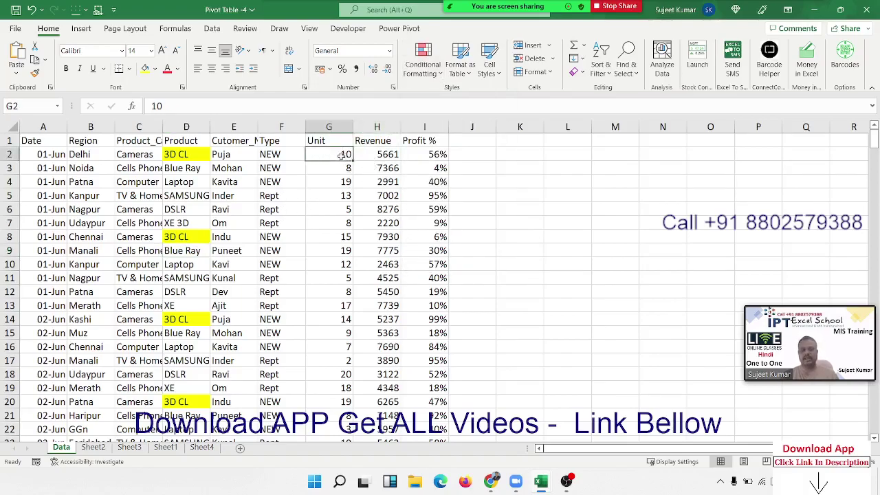
click(367, 156)
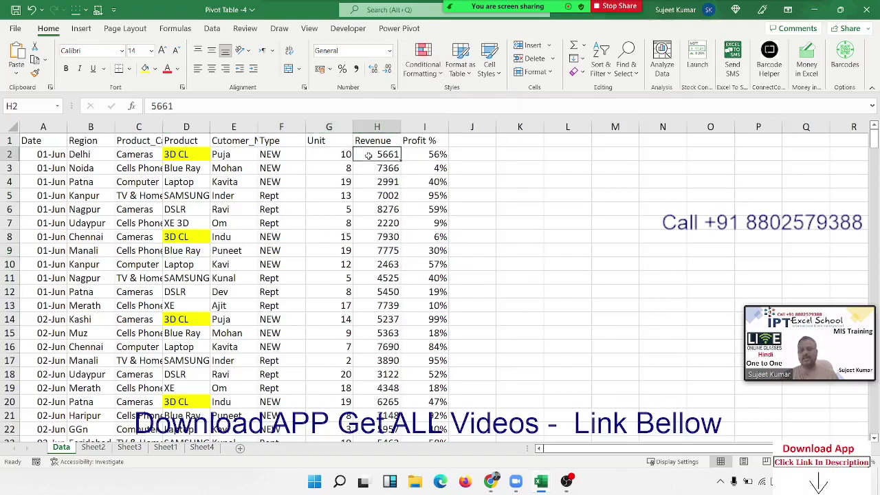
click(422, 157)
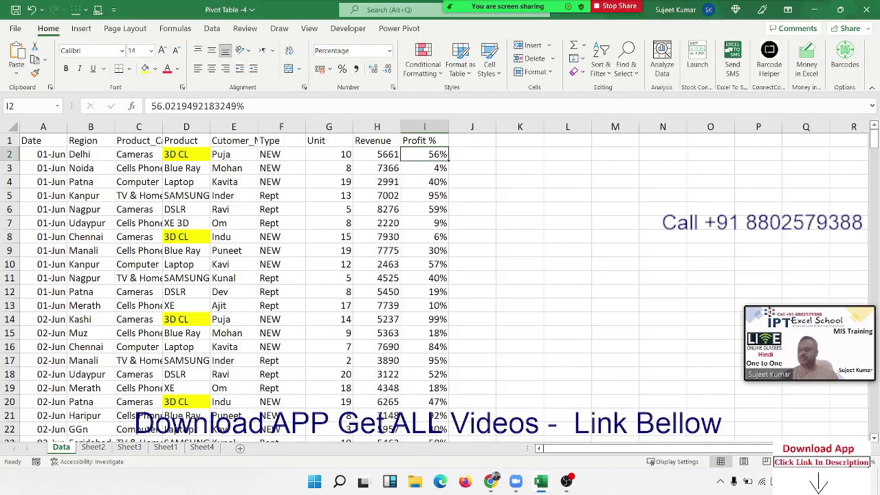
click(84, 209)
Select the row 5 record A–I, the empty J2:J11 cells and the Profit % column.
drag(51, 195, 226, 195)
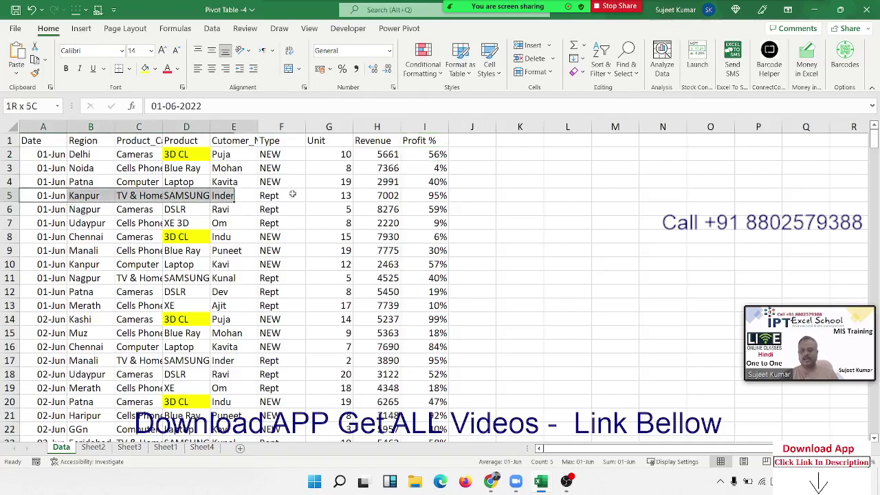
drag(292, 195, 440, 195)
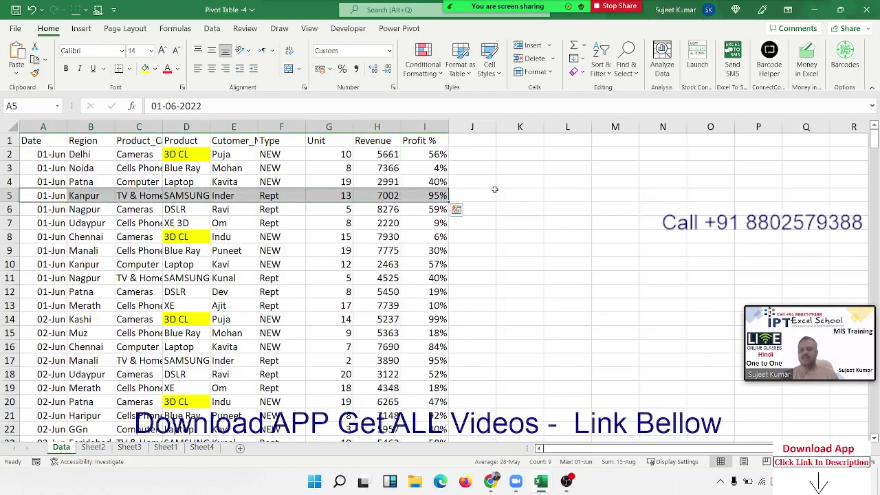
drag(483, 157, 484, 279)
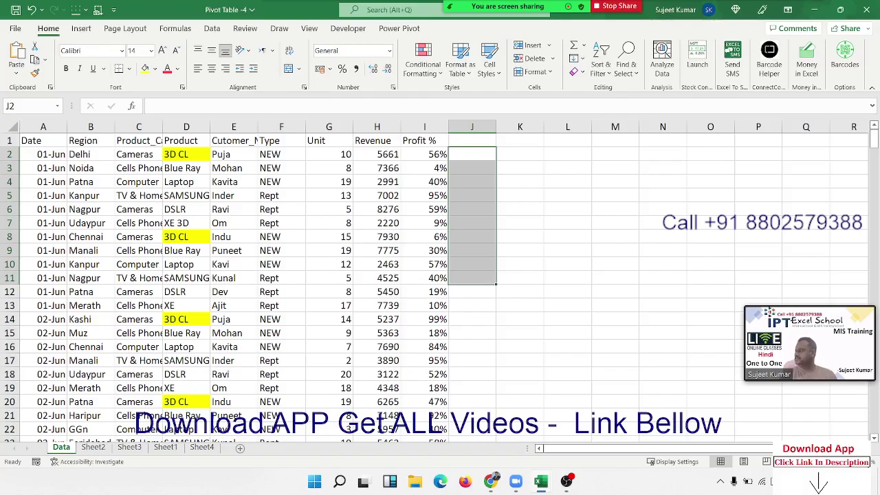
key(alt+Tab)
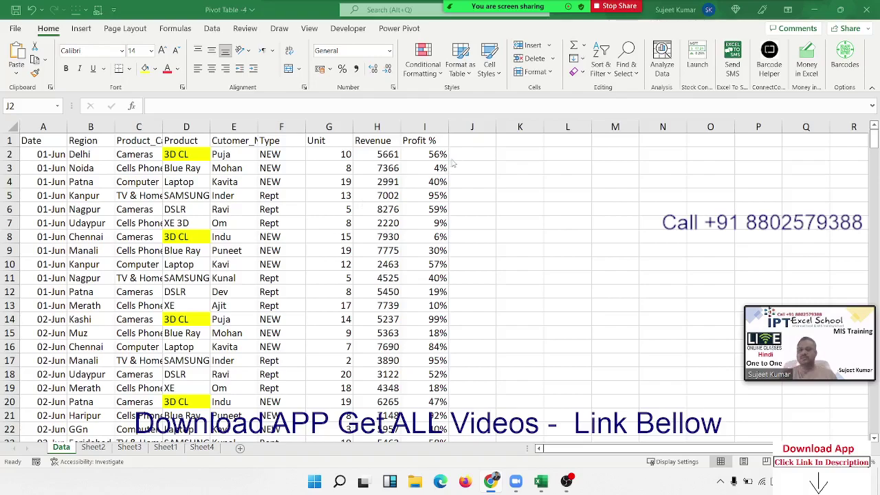
click(424, 127)
drag(401, 130, 415, 127)
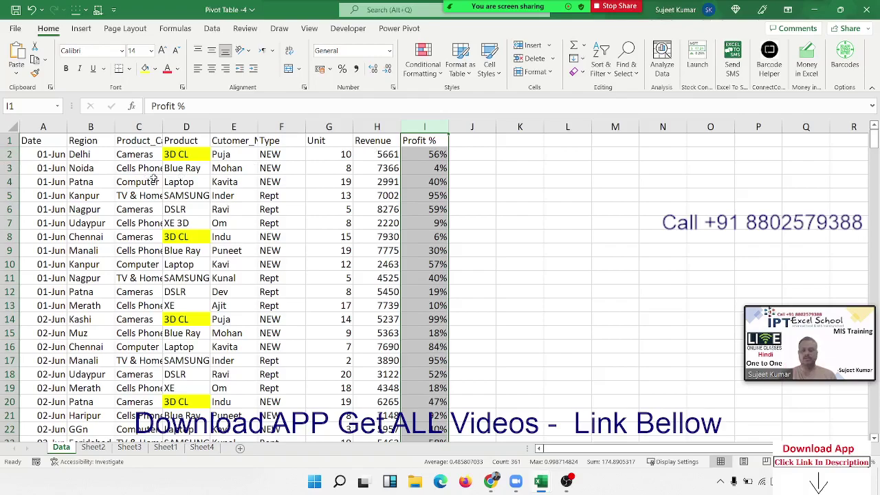
Select cell A2 and bring up the Conditional Formatting menu.
click(166, 156)
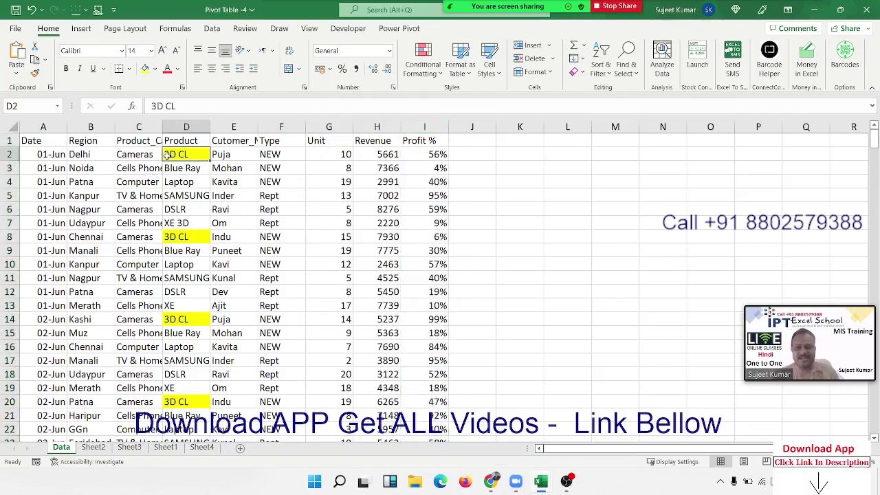
click(61, 156)
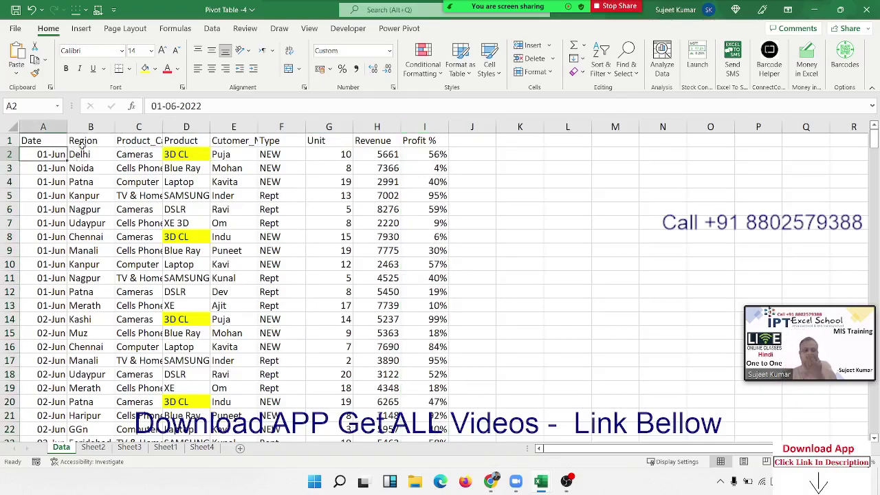
click(423, 65)
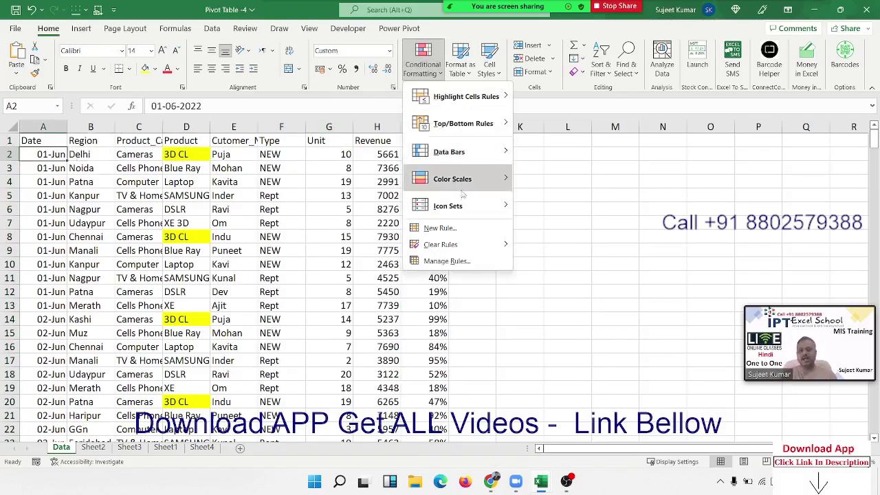
Start a new formula-based rule referencing Revenue H2 and Profit % I2.
click(449, 229)
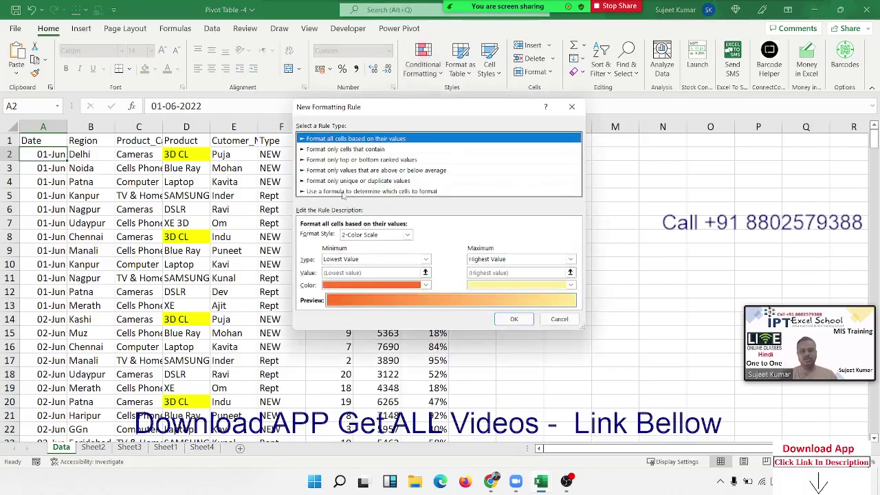
click(343, 192)
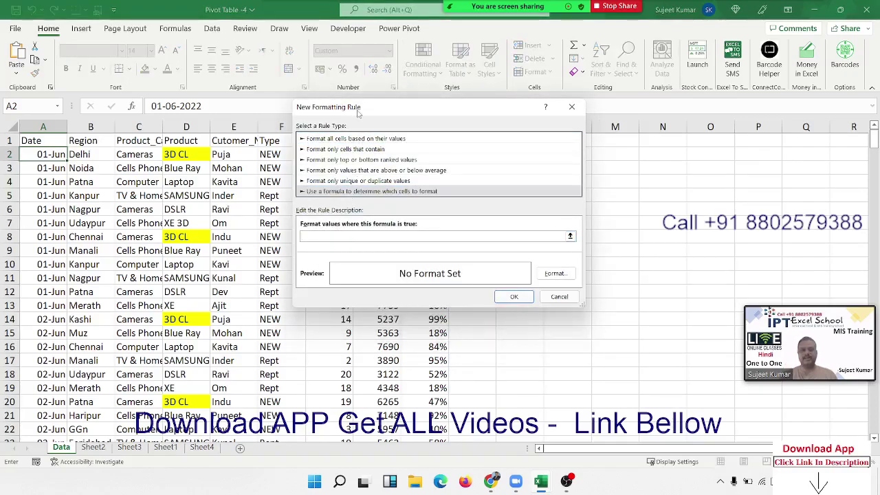
drag(358, 113, 258, 217)
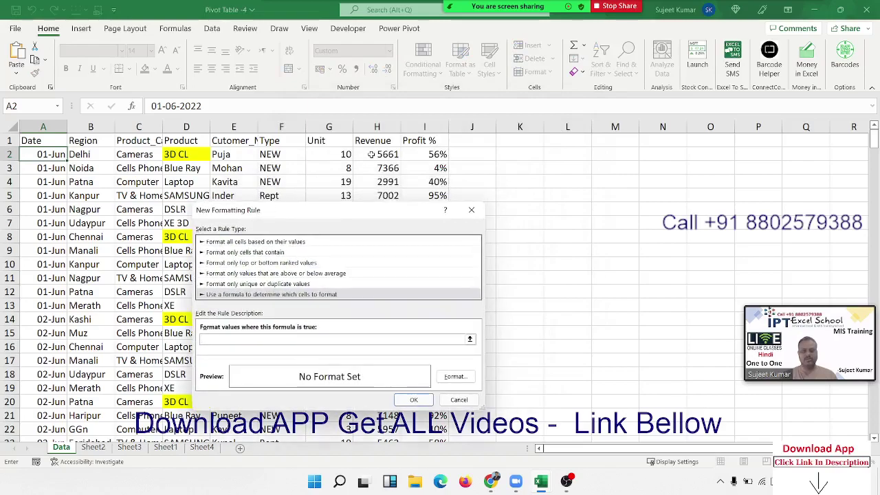
click(371, 154)
text(>)
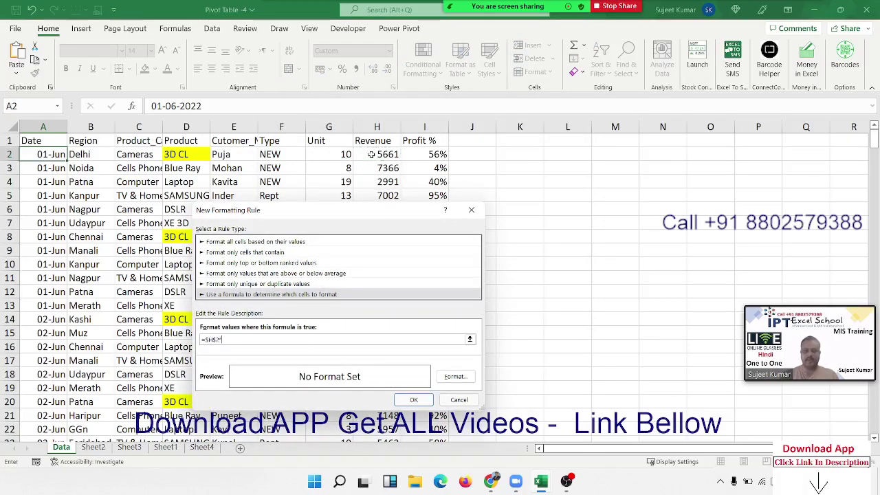
click(430, 159)
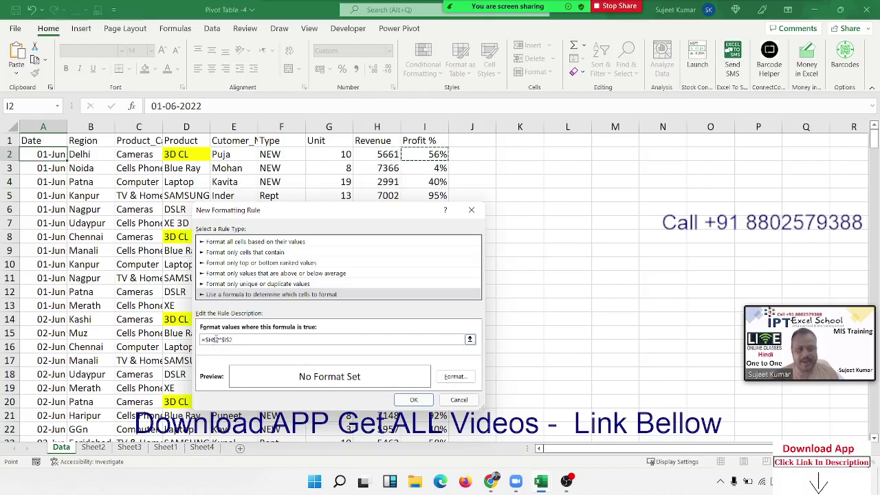
Make the H and I references row-relative so the formula reads =($H2*$I2)>, with English input.
click(215, 339)
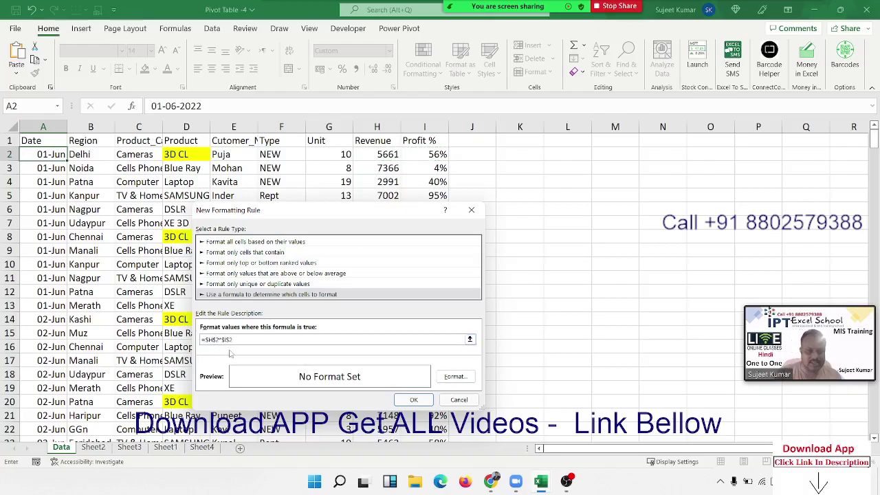
key(BackSpace)
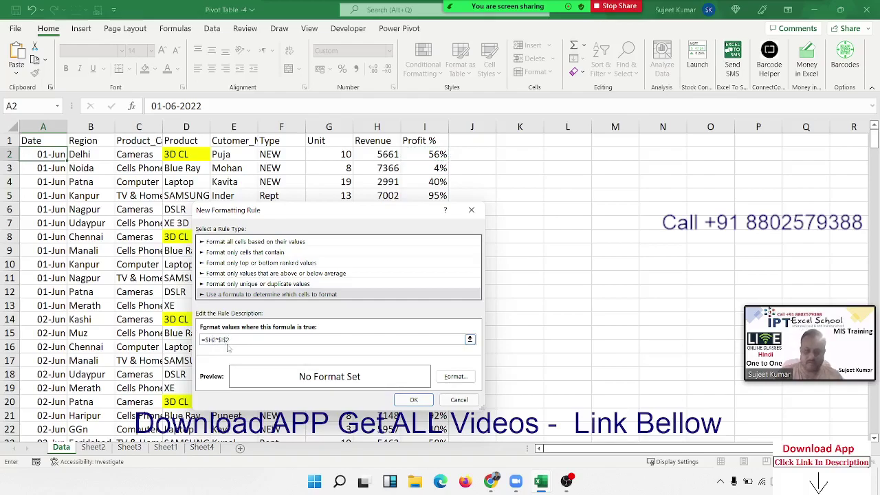
key(BackSpace)
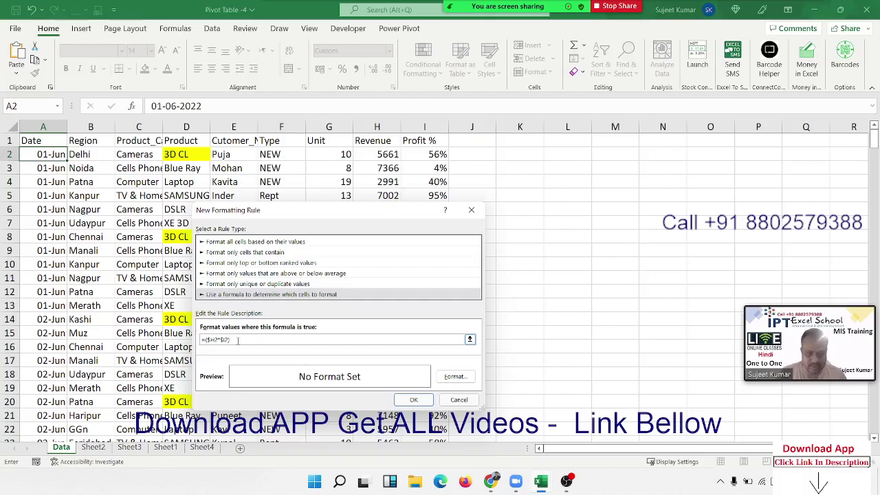
text(>300)
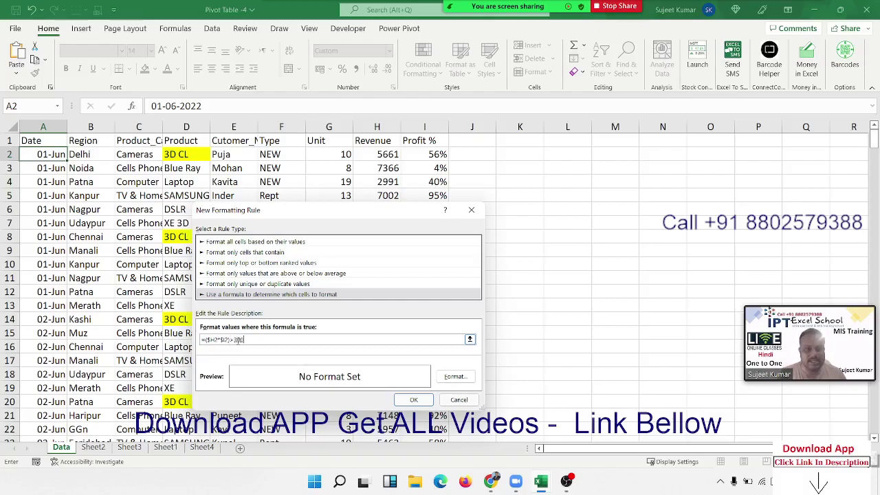
text(0)
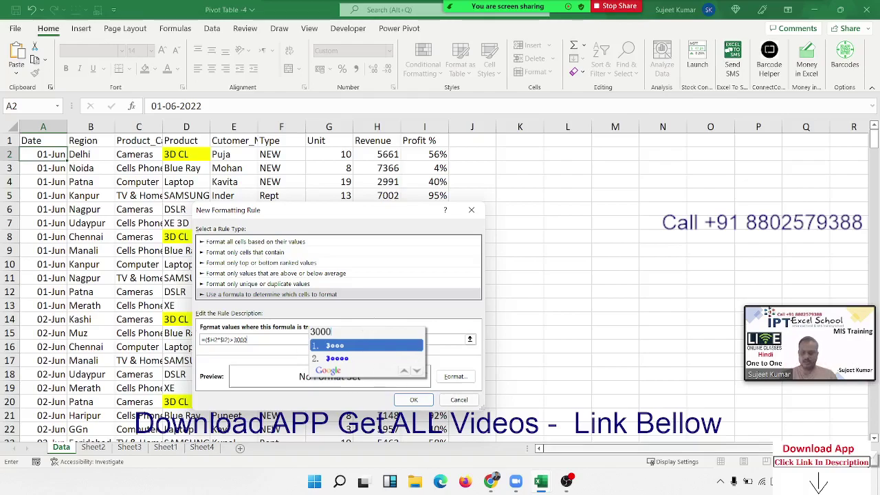
click(774, 481)
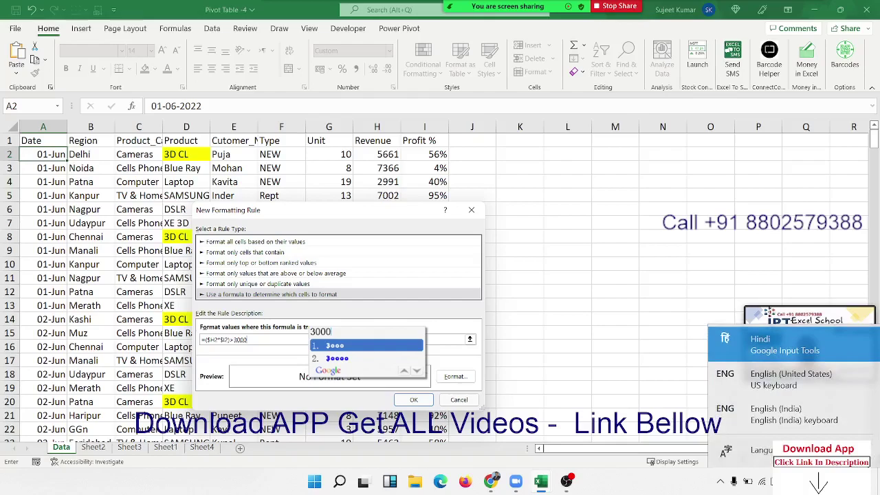
click(770, 385)
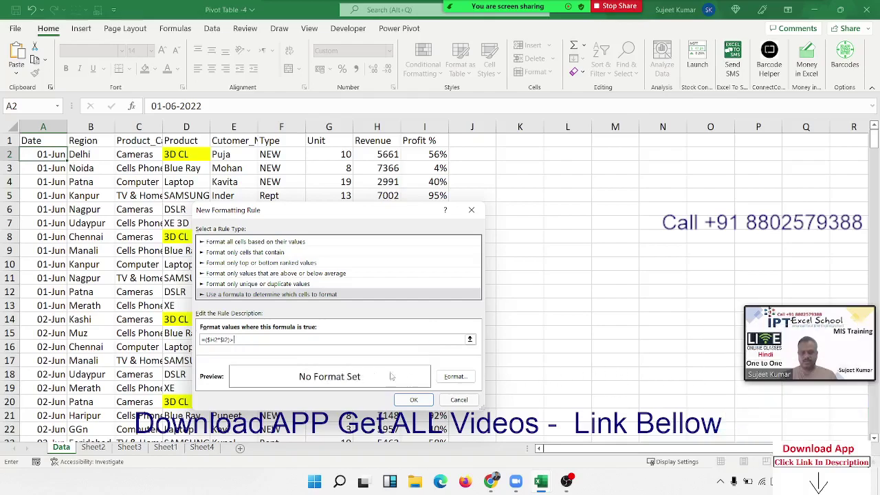
Give the rule a yellow fill and save it with the condition ($H2*$I2)>3000.
click(454, 376)
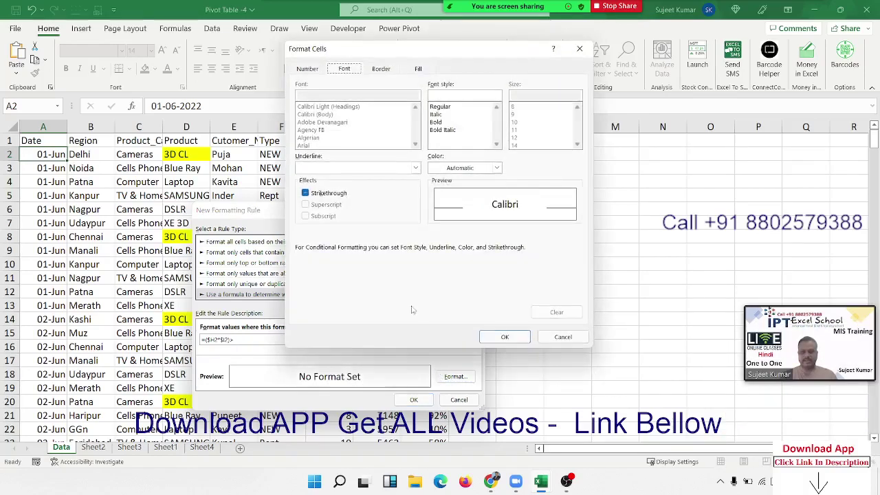
click(412, 69)
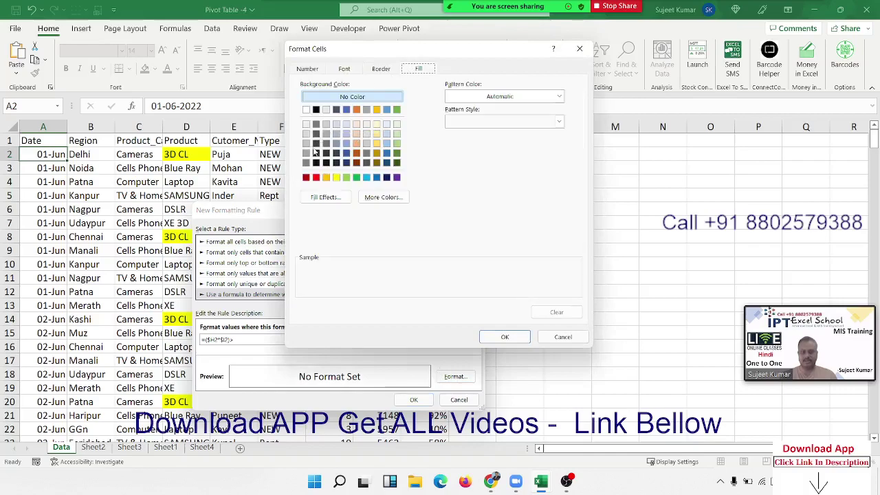
click(336, 177)
click(497, 342)
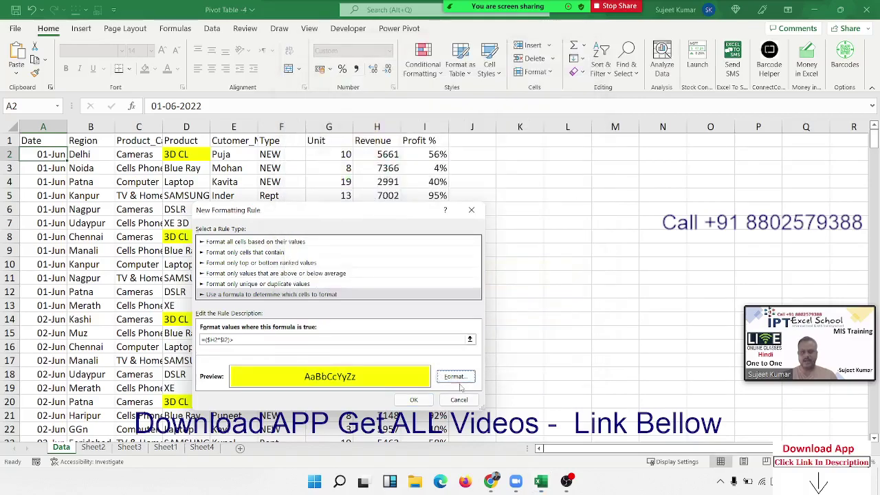
click(413, 400)
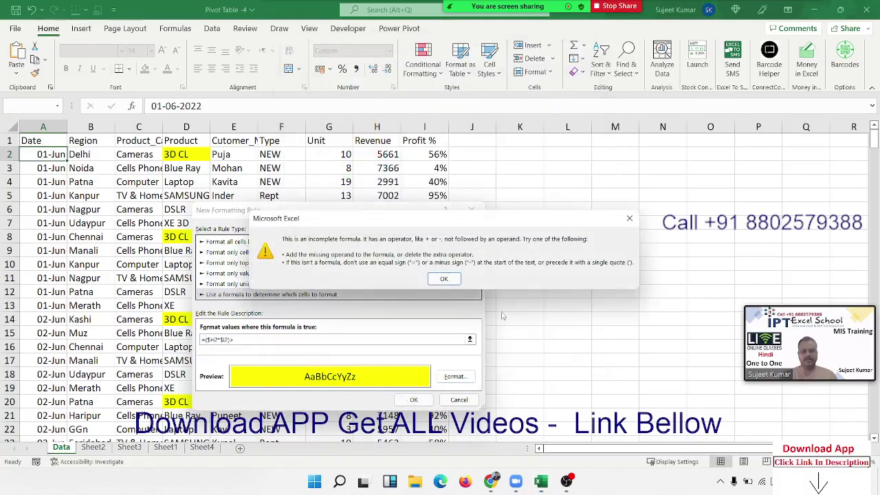
click(445, 278)
text(3000)
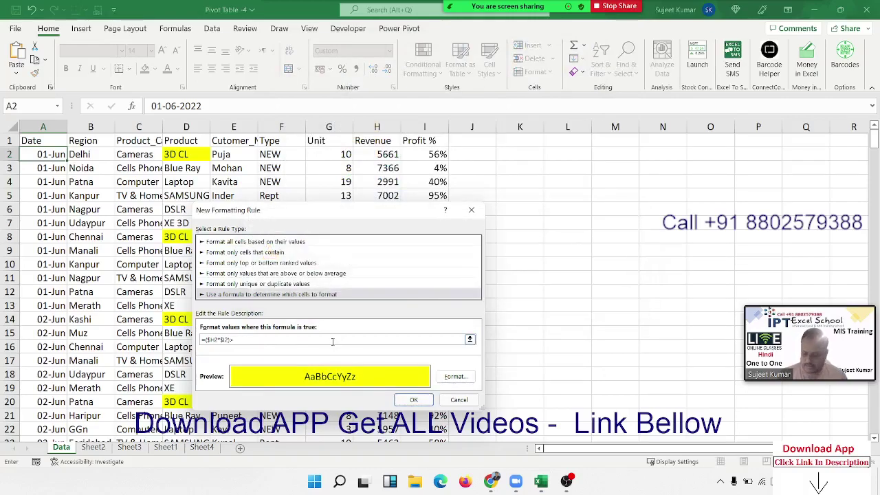
click(415, 400)
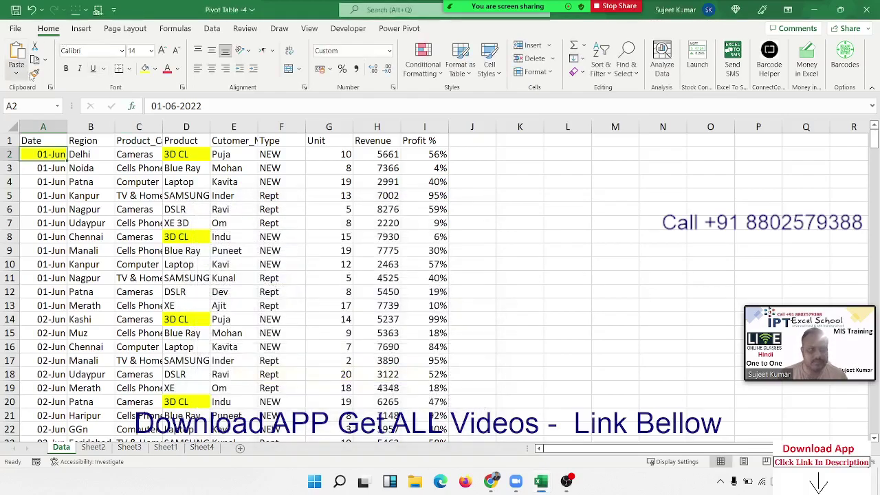
Copy A2's formatting across the data rows A2:I16 with Format Painter.
click(34, 75)
mouse_move(42, 154)
mouse_down()
mouse_move(428, 367)
mouse_move(426, 462)
mouse_move(444, 427)
mouse_up()
scroll(437, 337, up, 10)
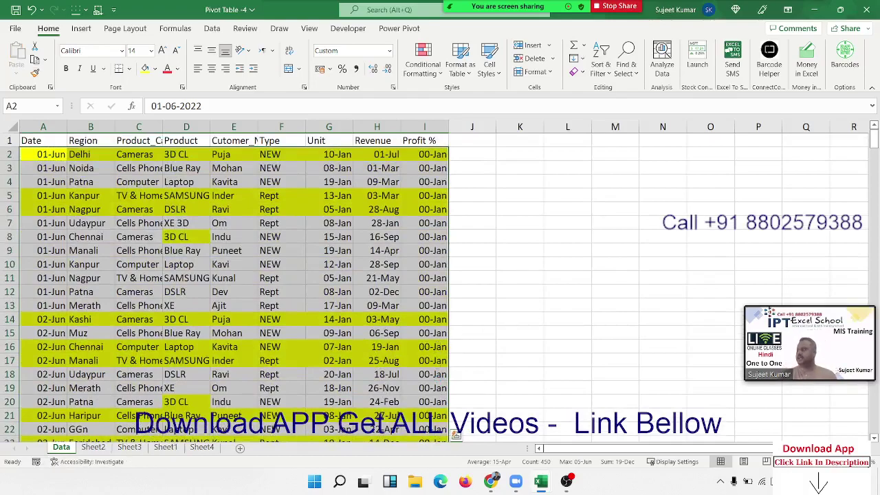
On Sheet4, enter the heading A/c in A1 and begin typing an account entry in A2.
click(202, 448)
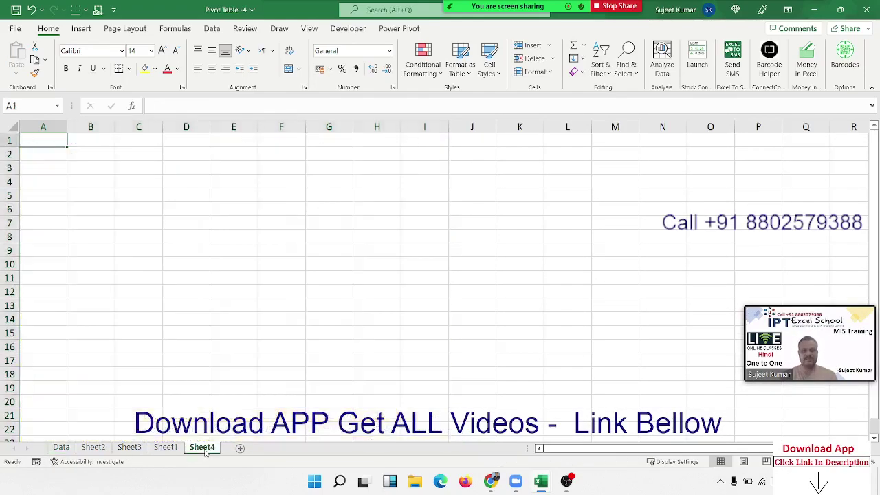
text(A)
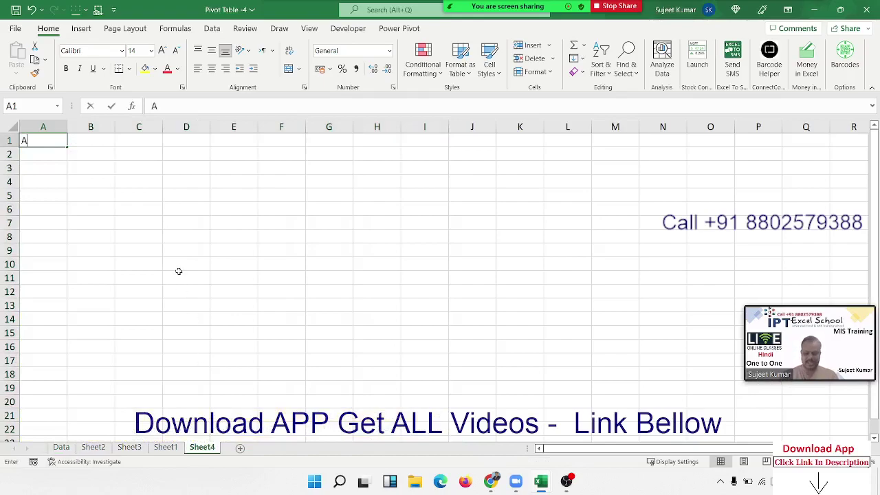
text(/c)
key(Return)
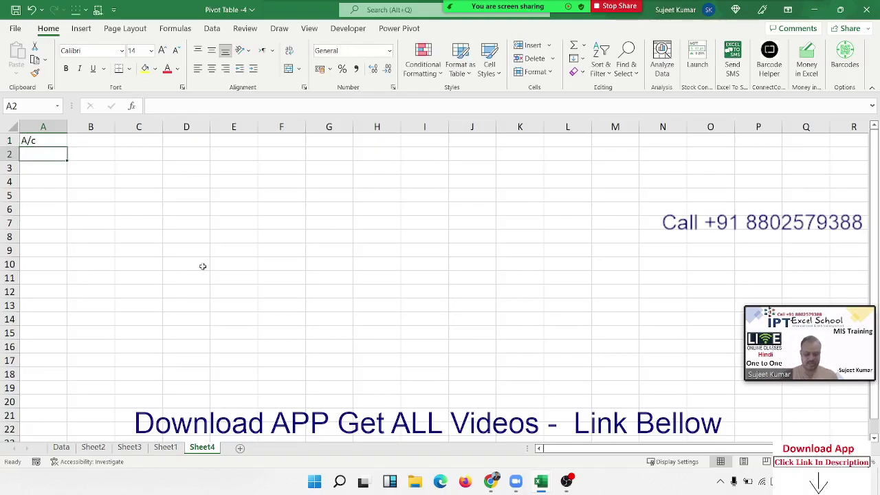
text(sbi 13)
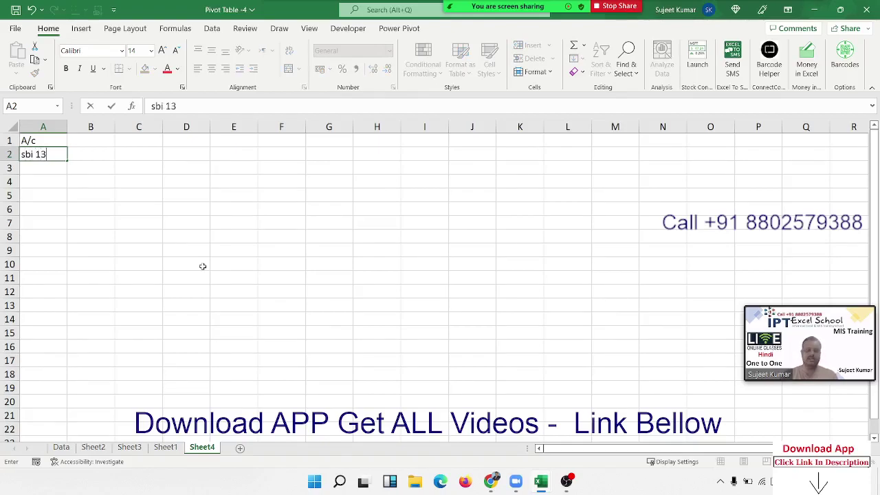
text(6)
Cancel the A2 entry and enter =ISTEXT(A2) in cell B2.
key(Escape)
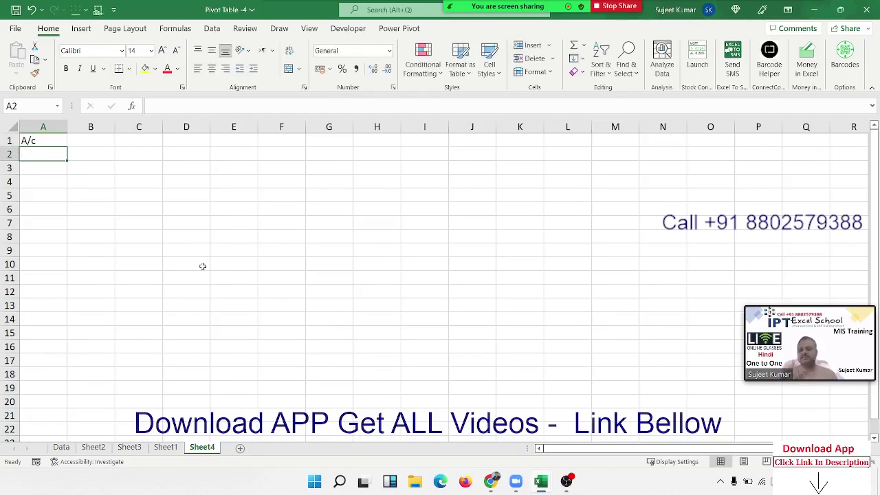
key(Right)
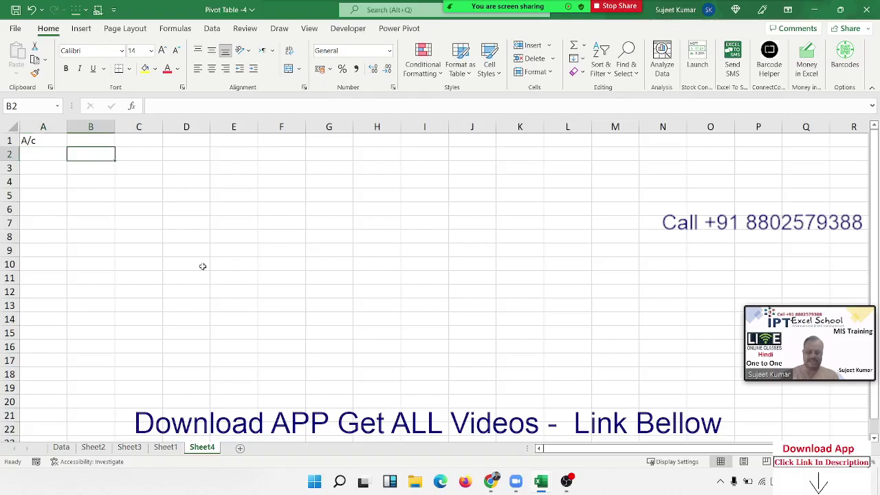
text(=is)
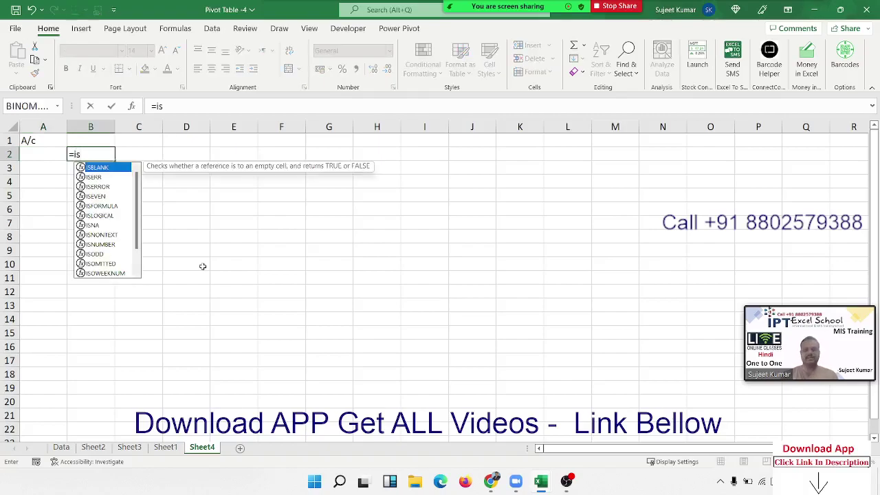
text(t)
key(Tab)
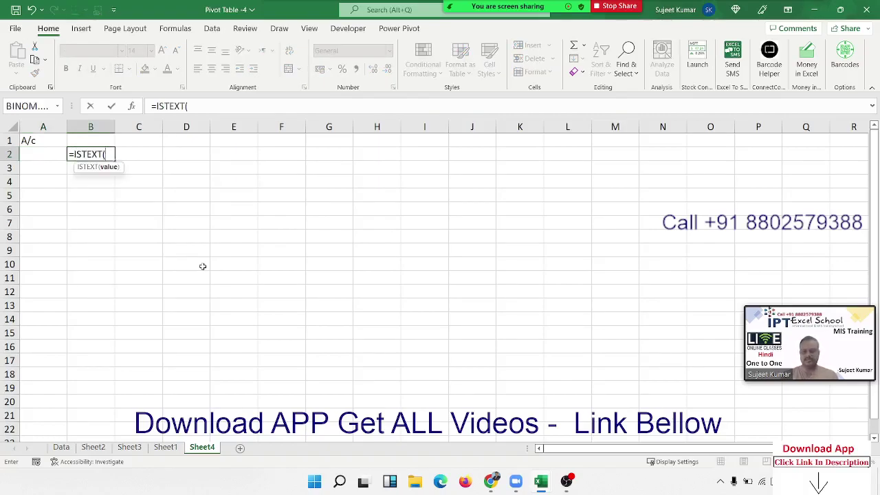
key(Left)
key(Return)
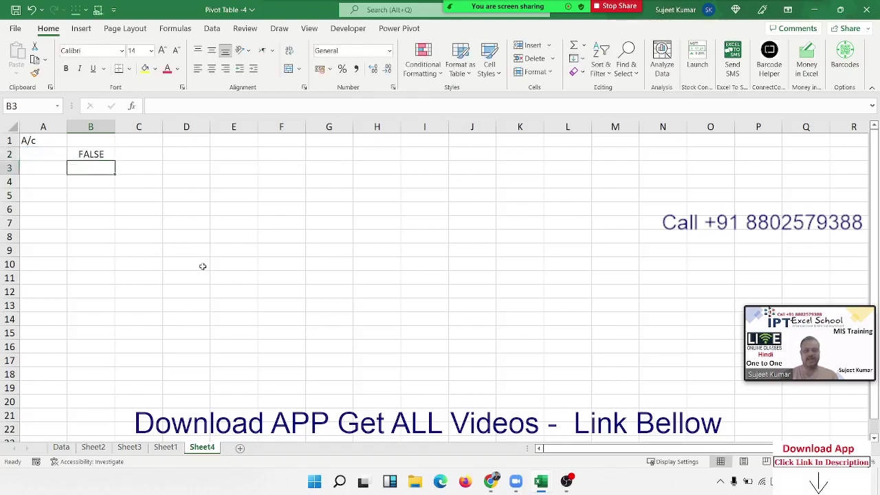
key(Up)
Test the formula with asd in A2, then clear it and reselect A2.
key(Left)
text(asd)
key(Return)
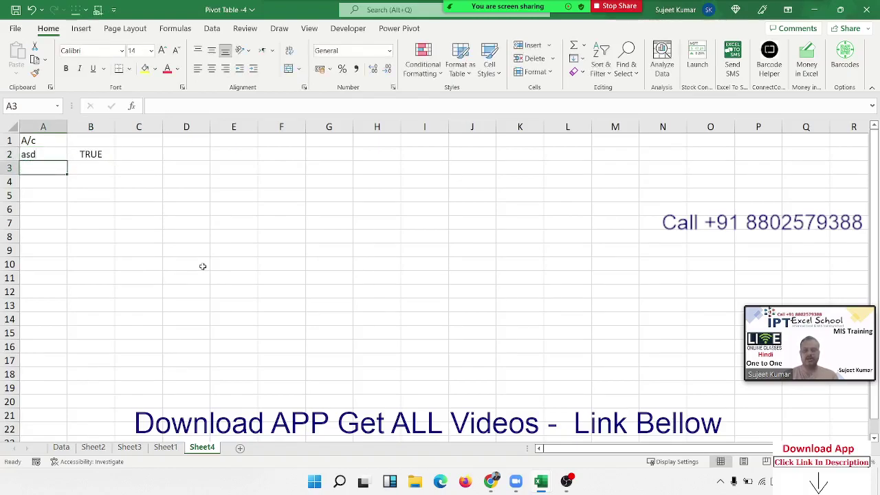
key(Up)
key(Delete)
key(Right)
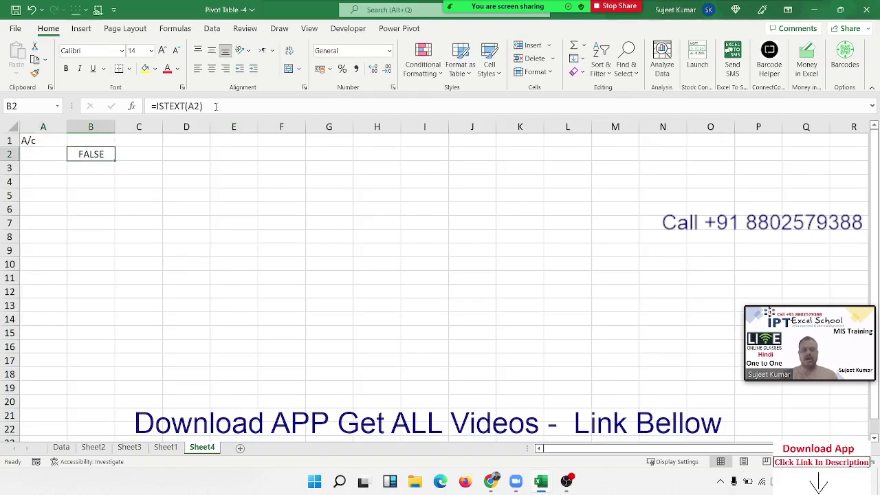
key(F2)
key(Escape)
click(37, 159)
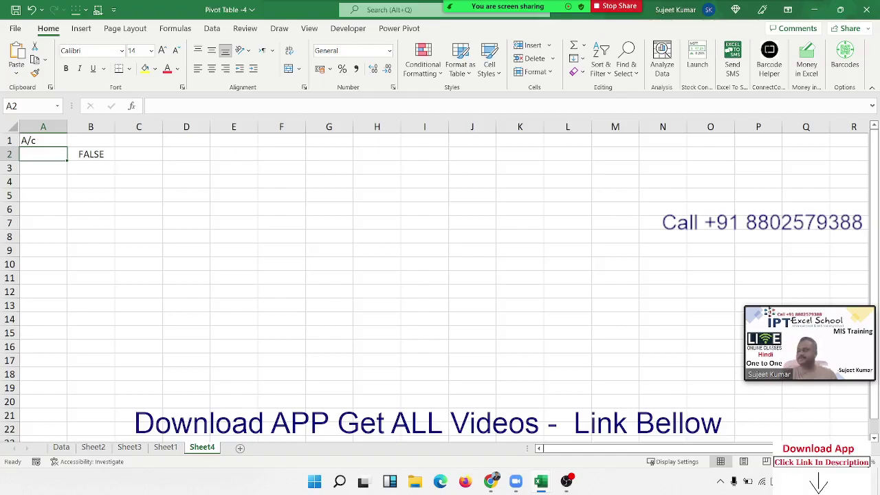
Create a rule for A2 using the formula =ISTEXT(A2) with a yellow fill.
click(431, 69)
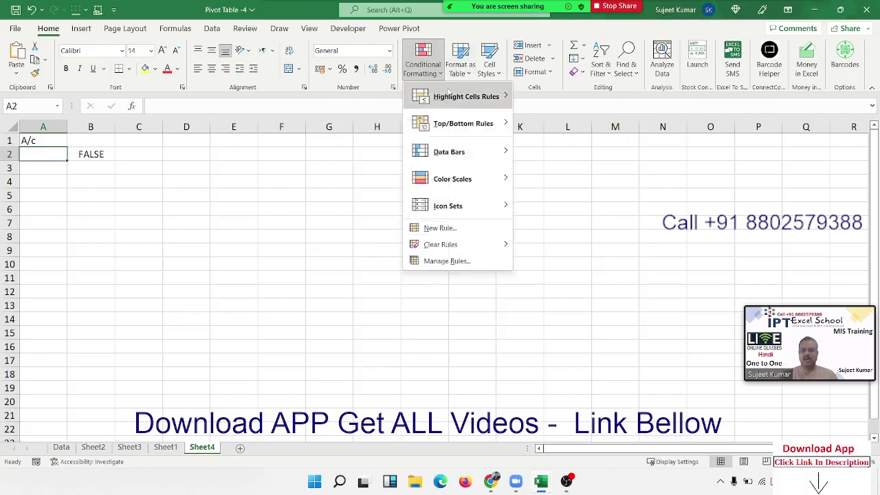
click(440, 228)
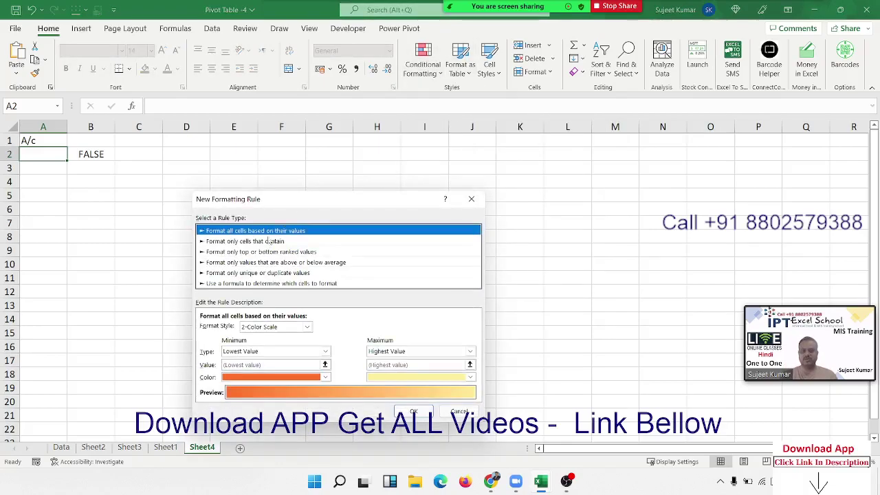
click(234, 282)
click(229, 329)
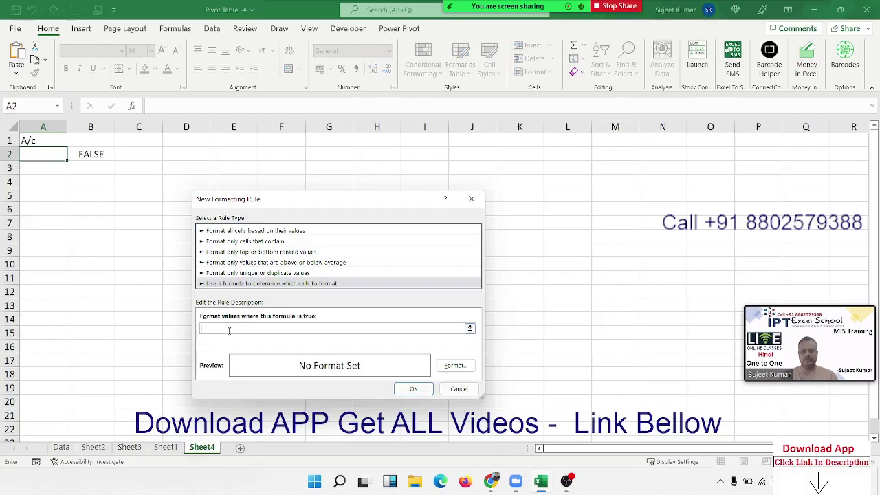
text(=ISTEXT(A2))
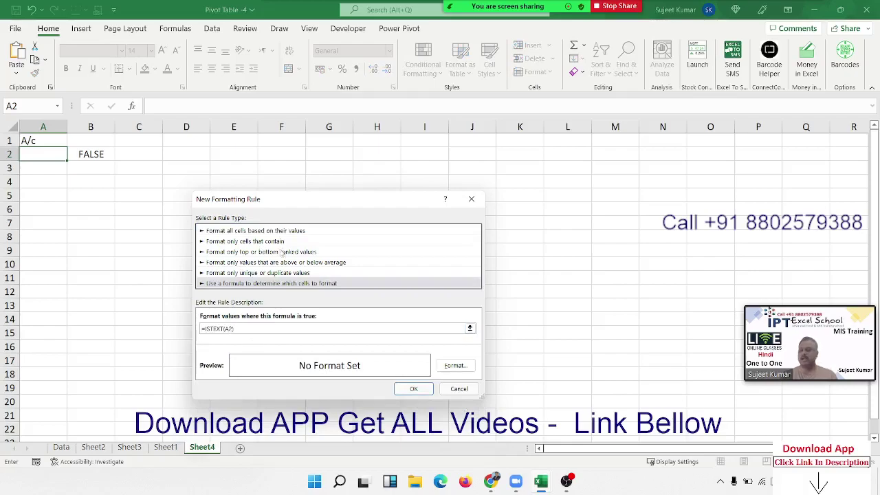
drag(279, 205, 259, 135)
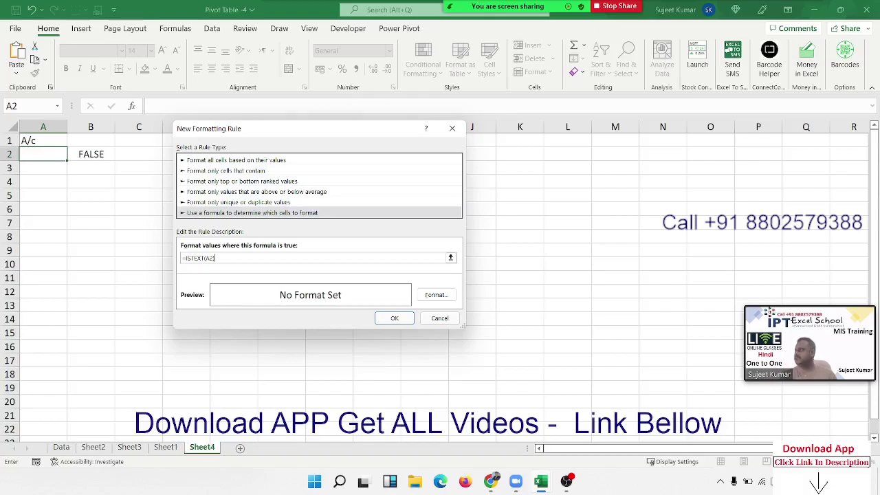
text())
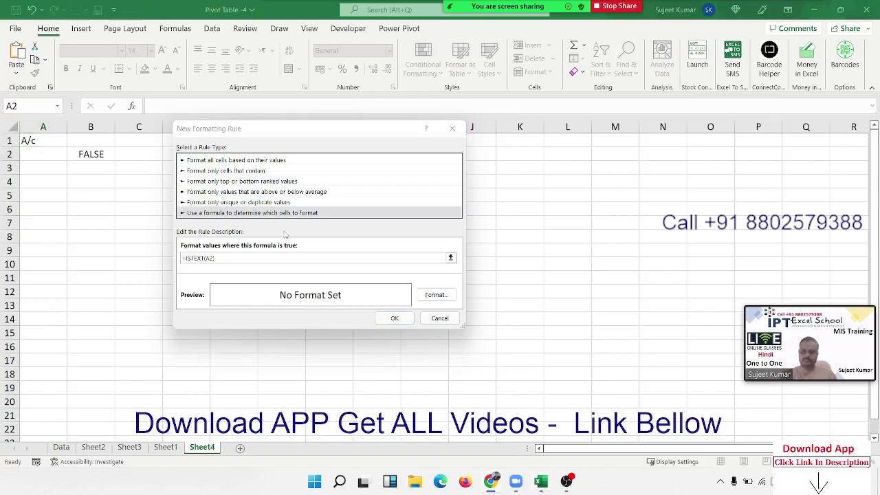
click(438, 295)
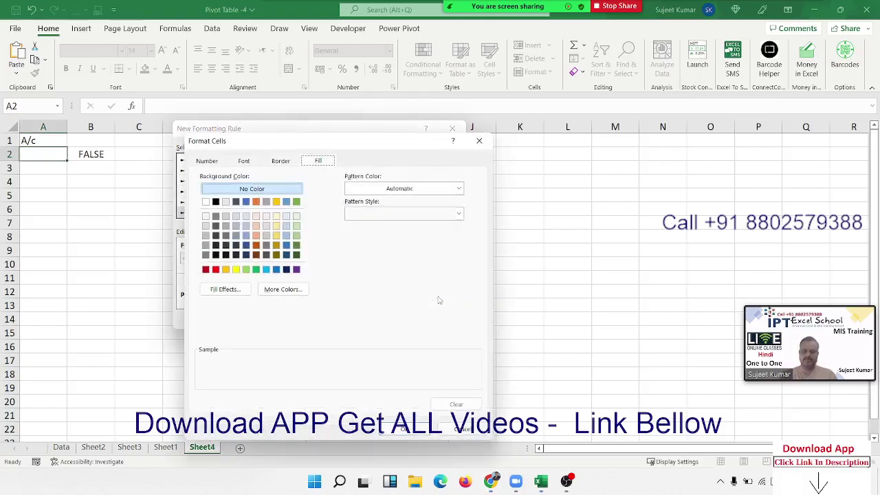
click(236, 269)
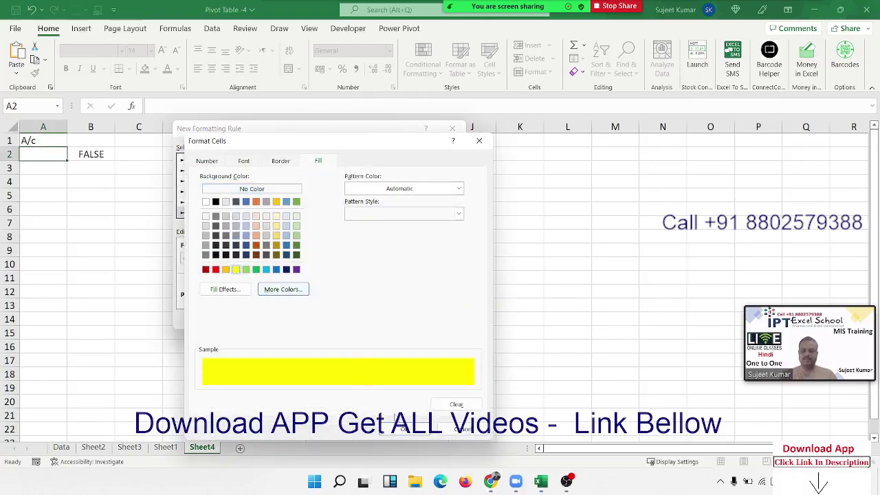
click(402, 429)
click(393, 317)
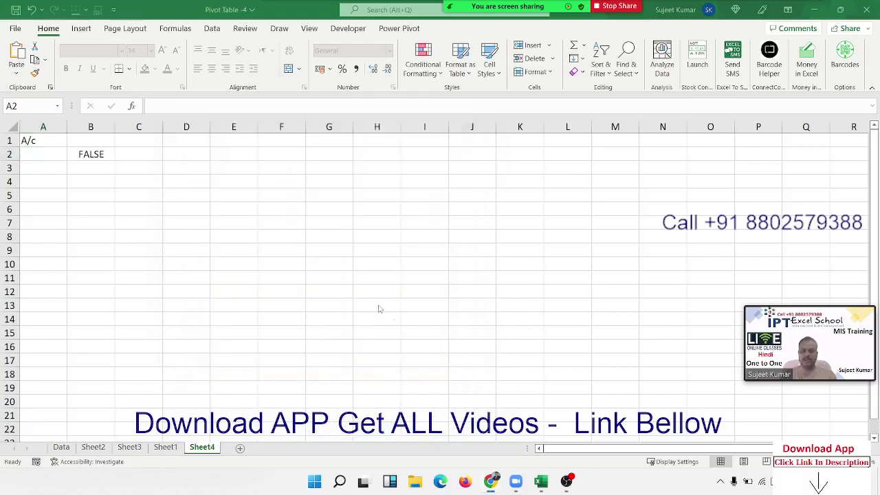
Copy A2's ISTEXT rule down to A18 and test it with zxc in A3 and 1252 in A5.
click(35, 73)
drag(41, 154, 42, 375)
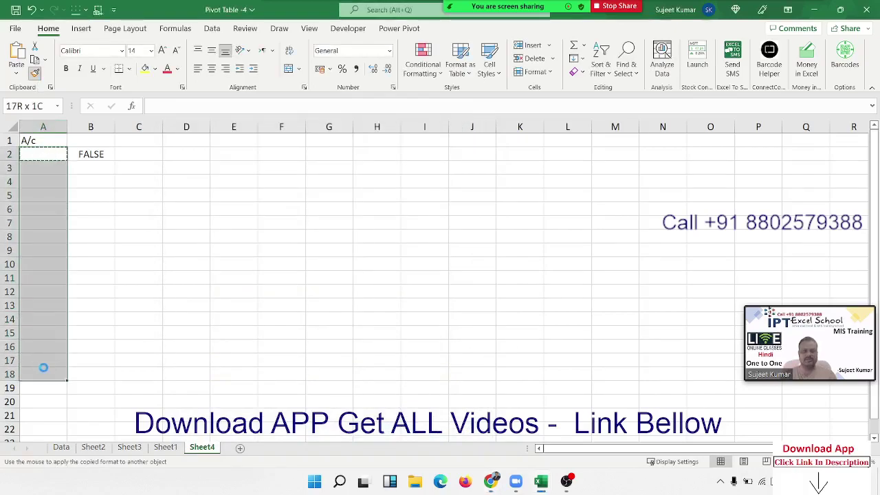
click(54, 165)
text(zxc)
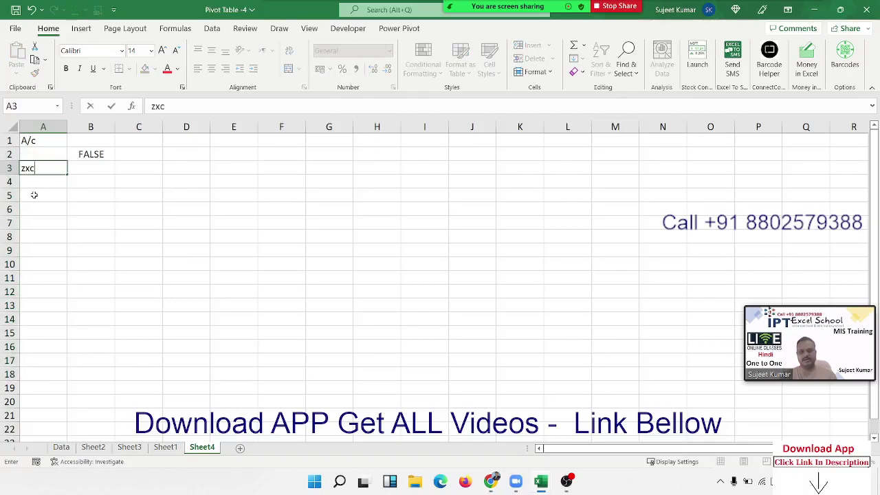
click(34, 195)
text(1252)
key(Return)
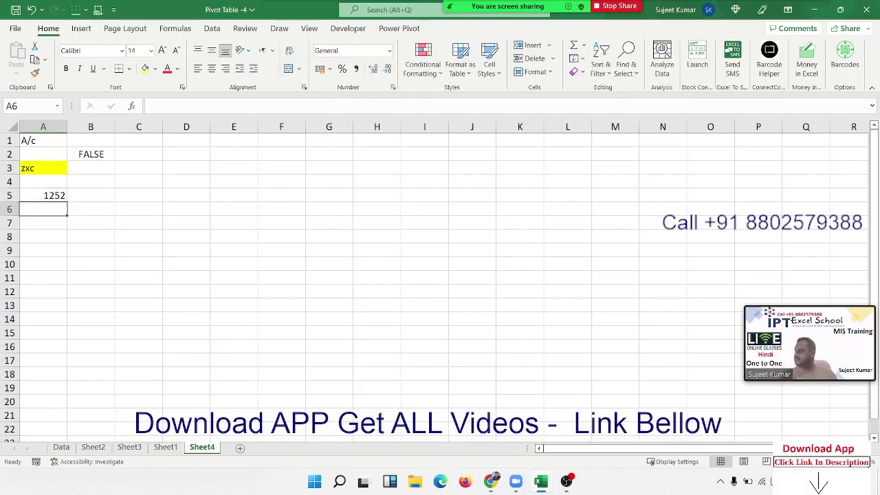
key(alt+Tab)
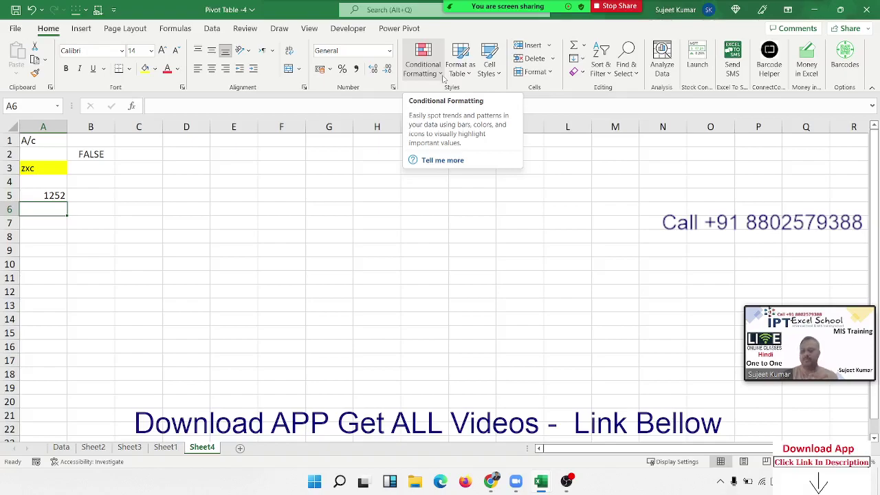
Enter the A/c header in H1 and 1s below it in column H.
click(371, 151)
click(370, 145)
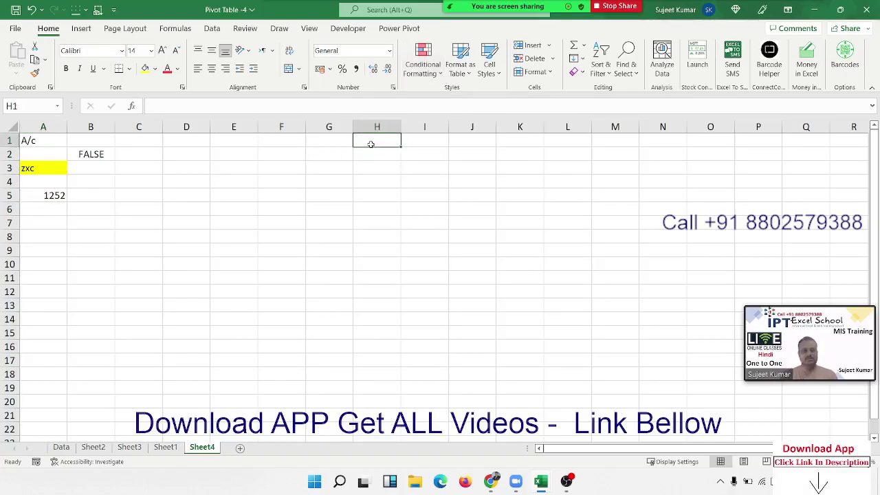
text(A/c)
key(Return)
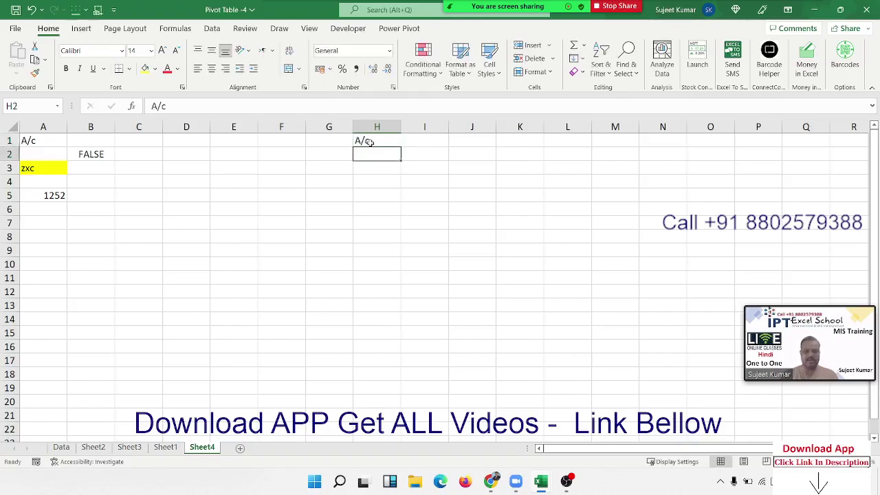
text(1)
key(Return)
key(Return)
key(Return)
text(1)
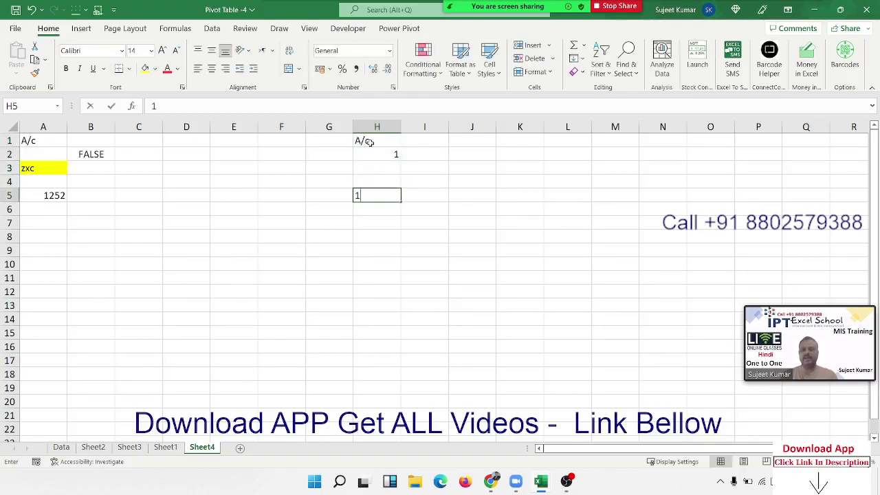
key(Return)
key(Return)
key(Return)
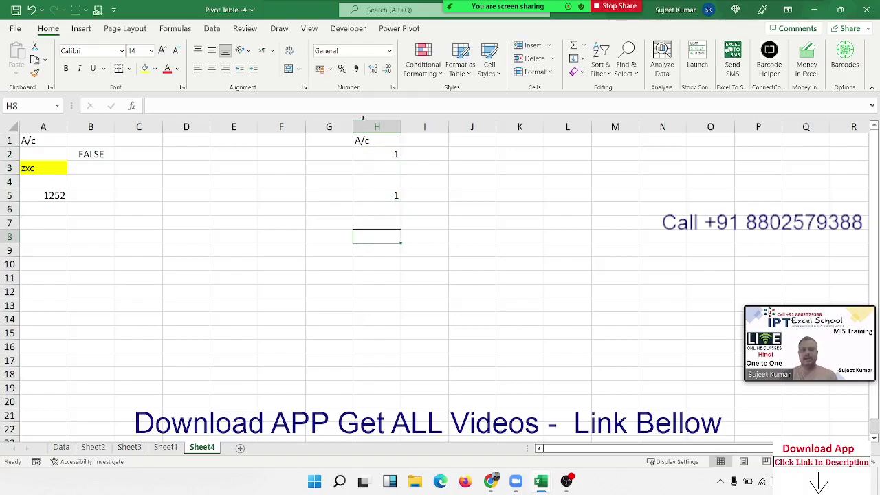
Highlight duplicate values in column H with the default pink fill.
click(377, 126)
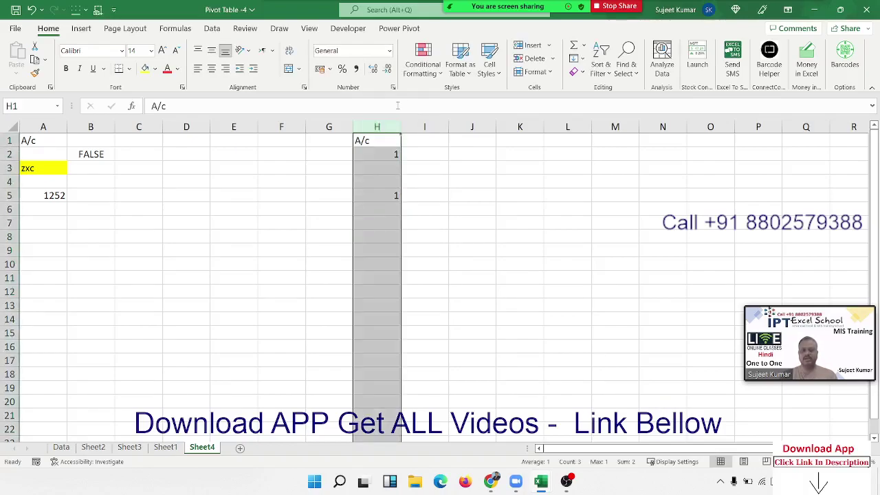
click(421, 78)
mouse_move(474, 96)
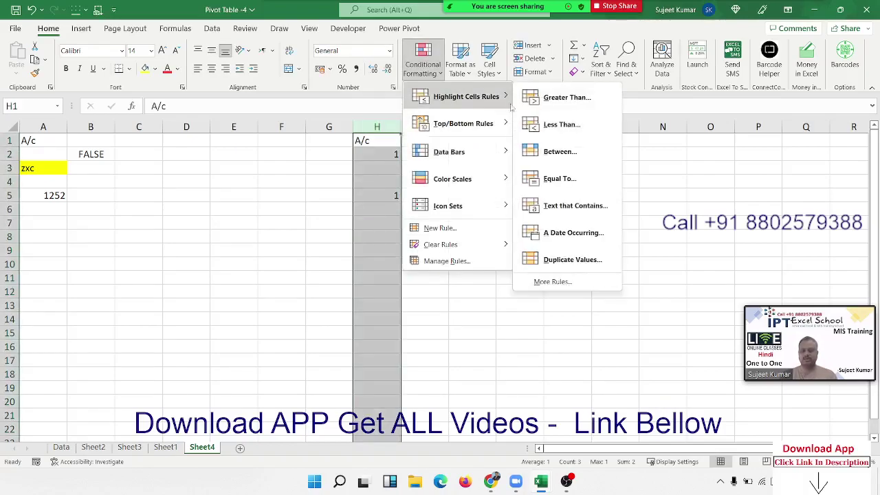
click(570, 260)
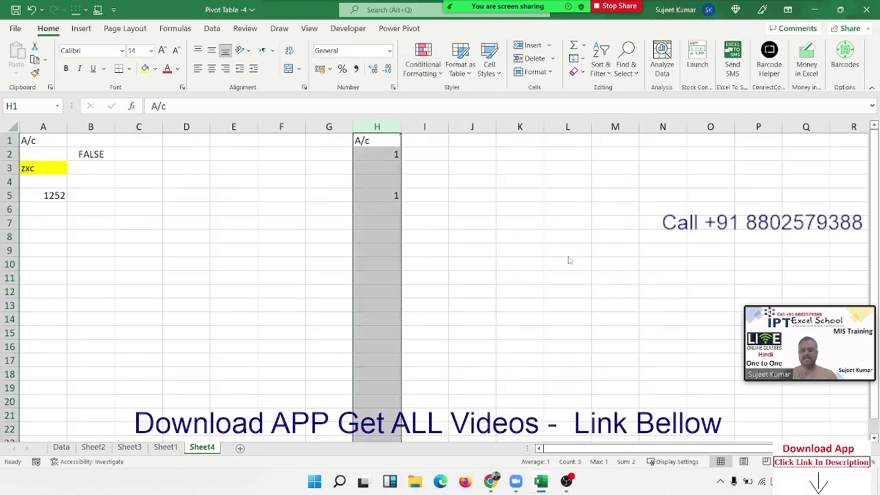
click(346, 238)
Add more 1s and 2s further down column H, including H10, H15 and H7.
click(381, 261)
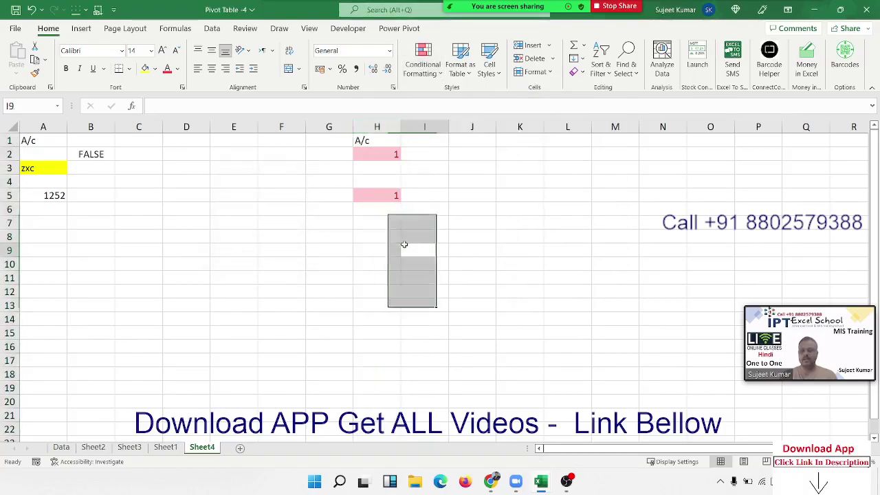
text(1)
key(Down)
key(Down)
key(Down)
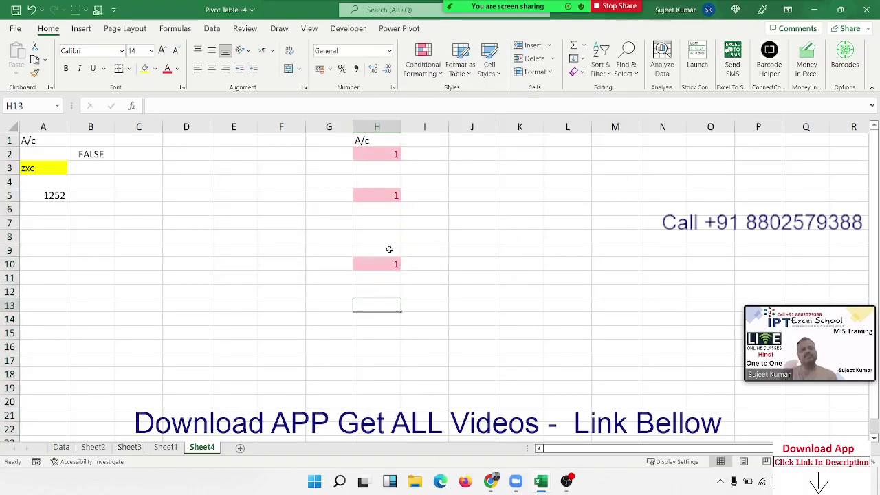
key(Down)
key(Down)
text(1)
key(ctrl+Return)
key(Down)
key(Down)
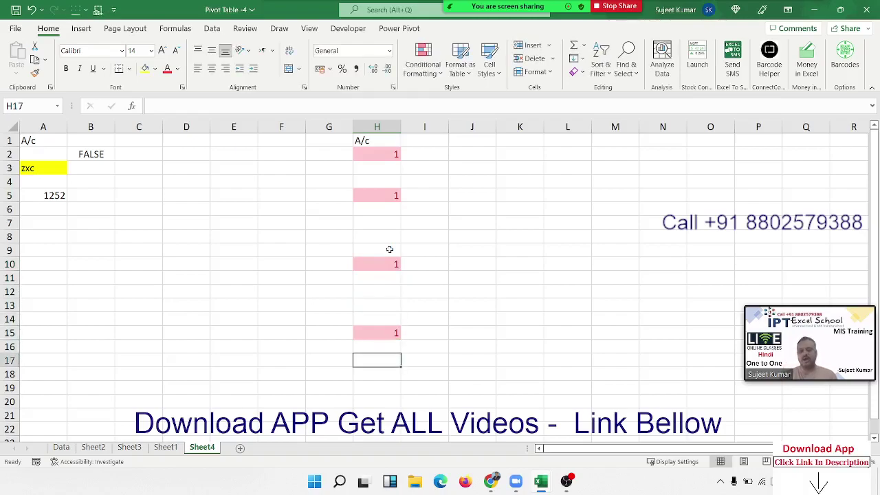
key(Up)
key(Up)
key(Up)
key(Up)
key(Up)
key(Up)
key(Up)
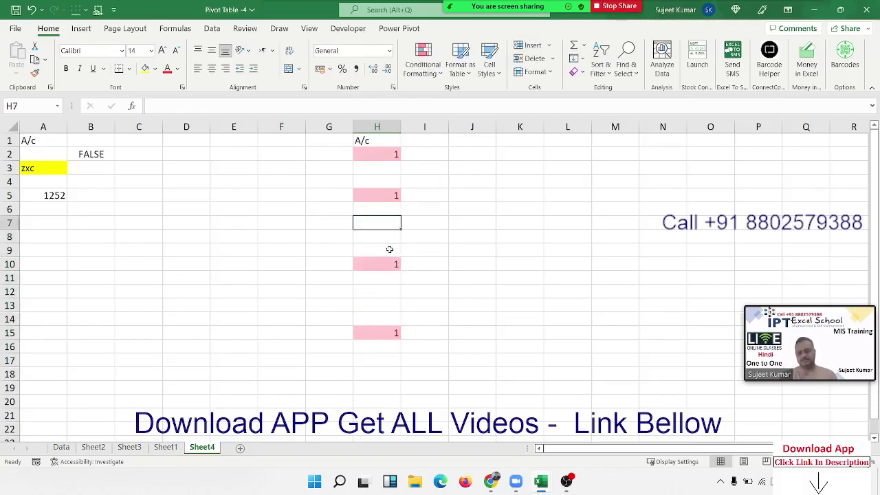
text(2)
key(Return)
key(Down)
key(Down)
key(Down)
key(Down)
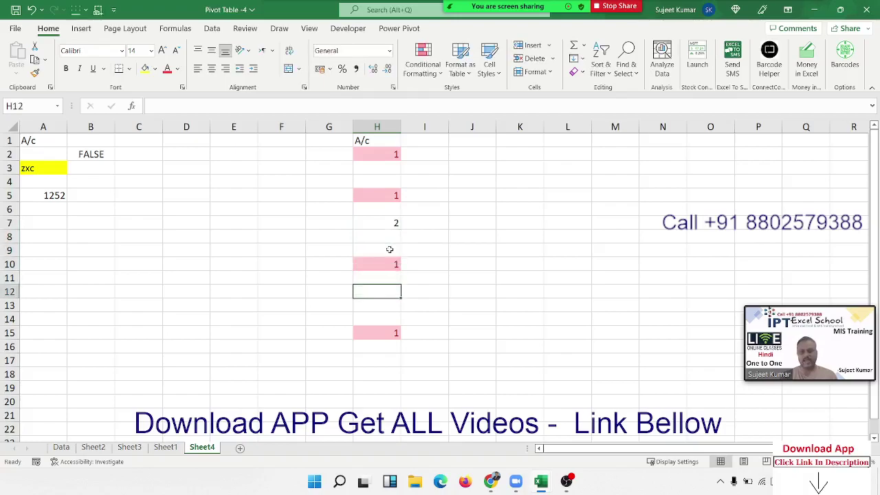
text(2)
key(Return)
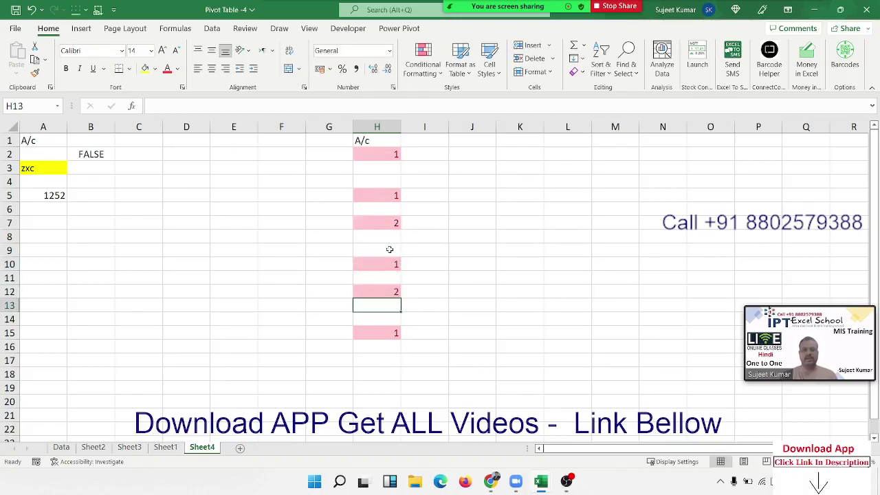
After checking H2 and H7, enter 1, 2, 1, 2 into J2, J5, J8 and J12.
click(383, 152)
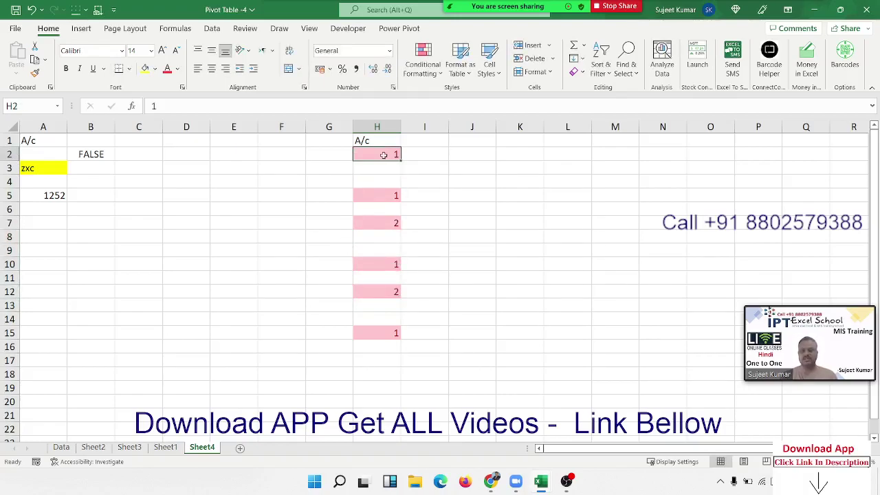
click(400, 221)
click(474, 157)
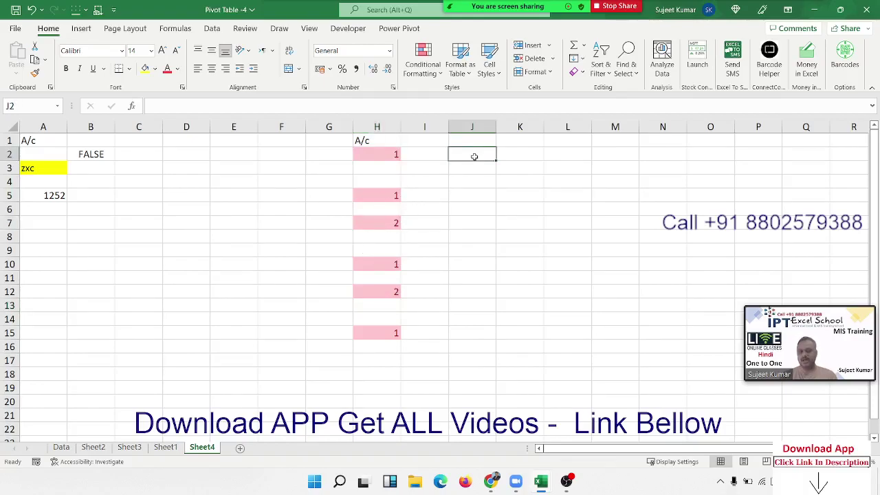
text(1)
key(Return)
key(Return)
key(Return)
text(2)
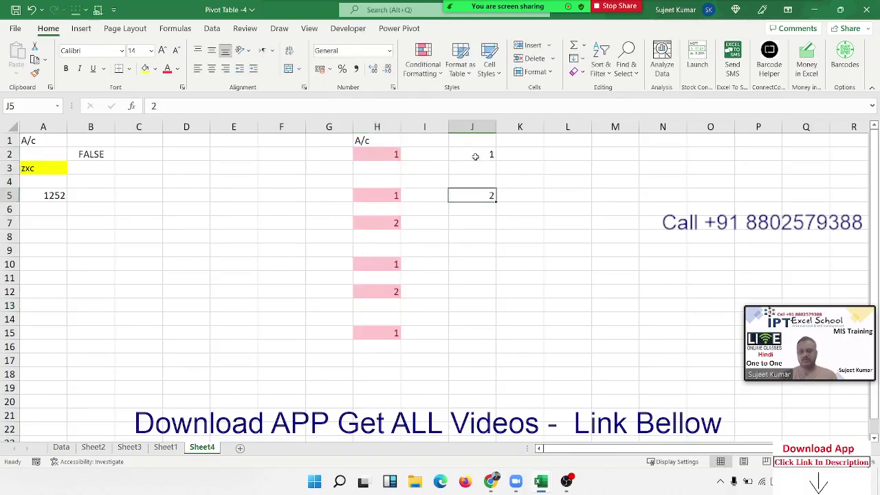
key(Return)
key(Return)
text(1)
key(Return)
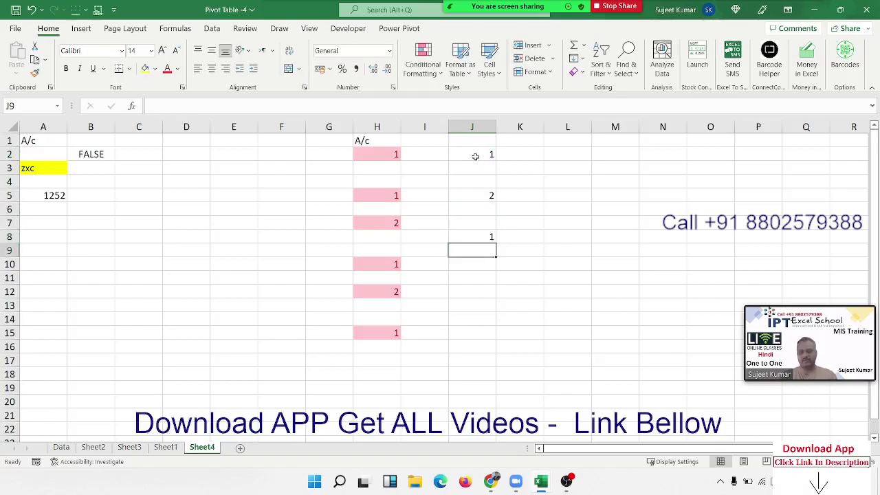
key(Return)
key(Return)
key(Return)
text(2)
key(Return)
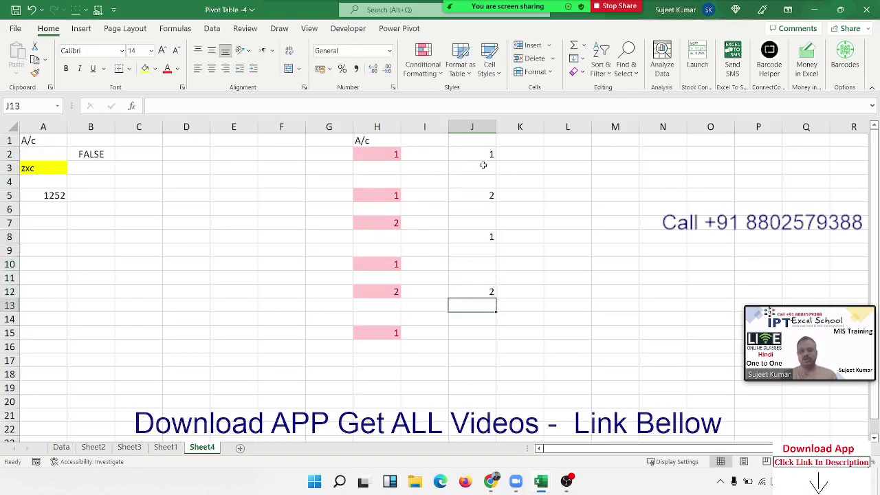
Fill cells J8 and J12 yellow.
click(484, 241)
ctrl+click(485, 290)
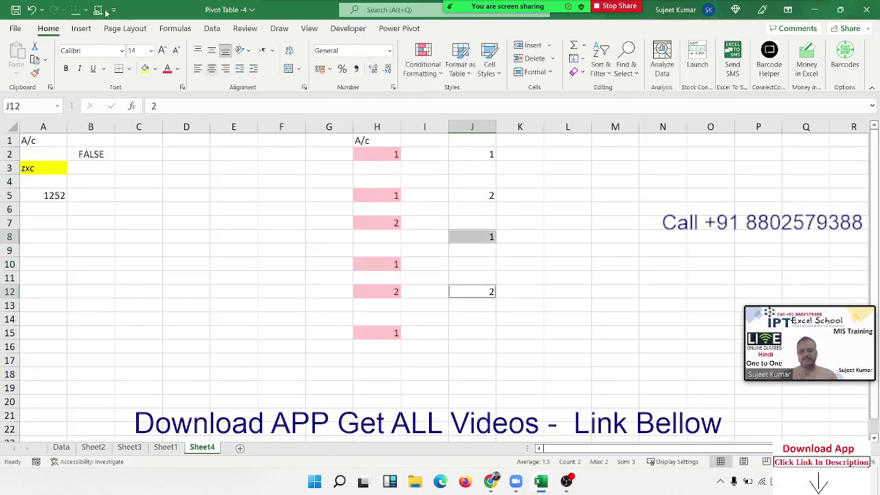
click(145, 69)
Select J1:J5, then the pink cells H2:H5 and H7:H16 to compare them.
drag(488, 195, 489, 142)
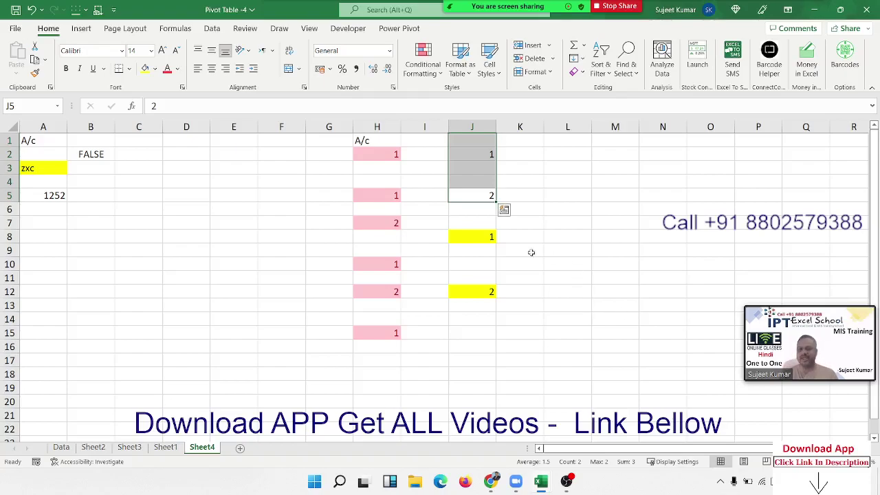
mouse_move(399, 195)
mouse_down()
mouse_move(401, 170)
mouse_move(389, 159)
mouse_up()
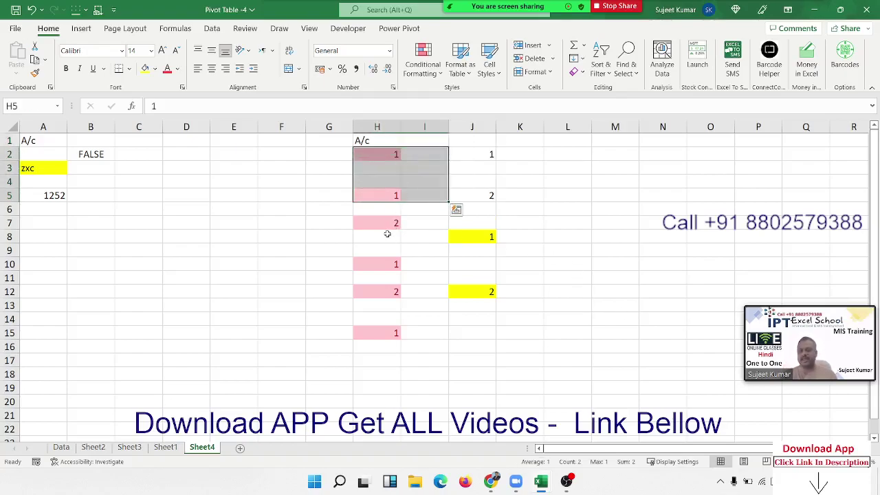
drag(389, 224, 385, 347)
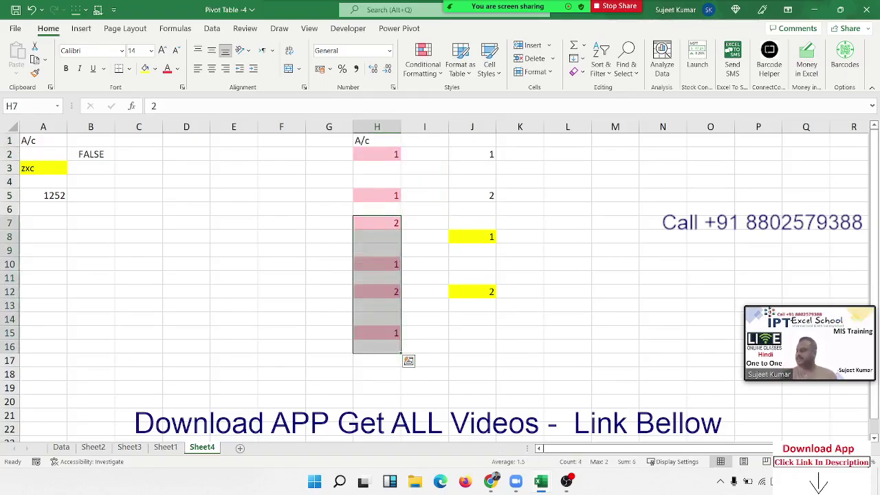